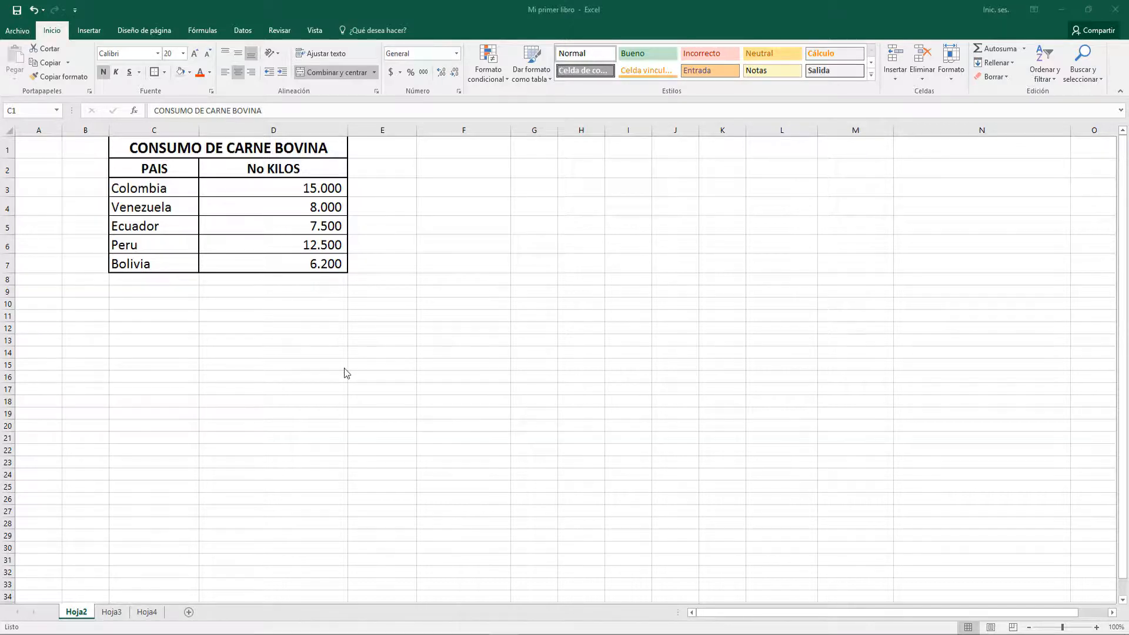
Examine the beef consumption table's title, the country names and each country's kilo value
click(177, 151)
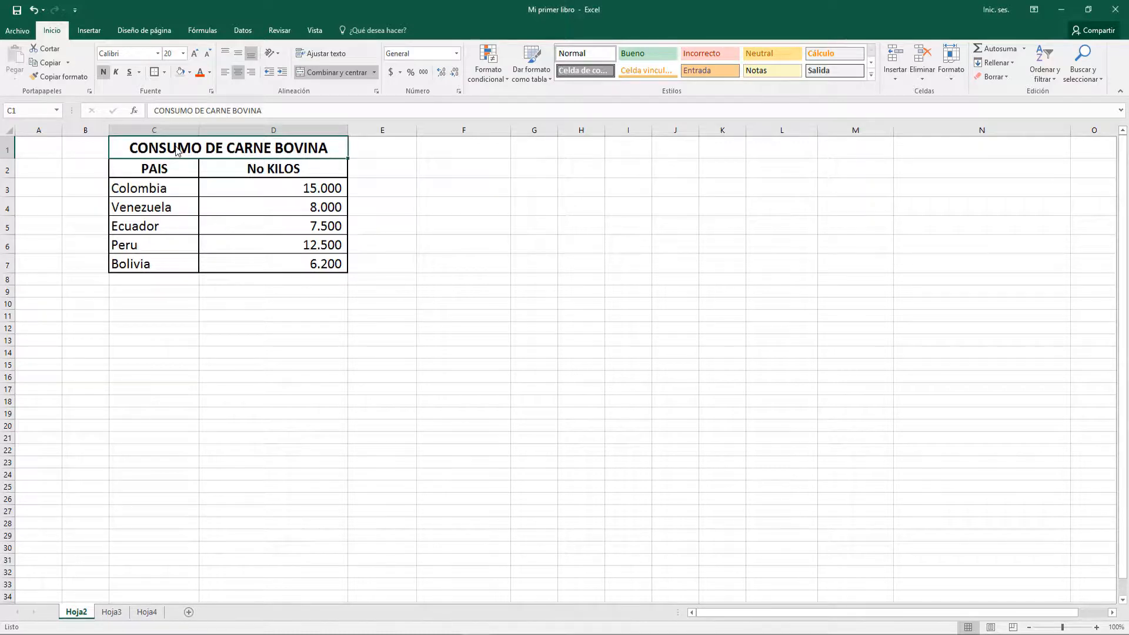
drag(167, 188, 170, 266)
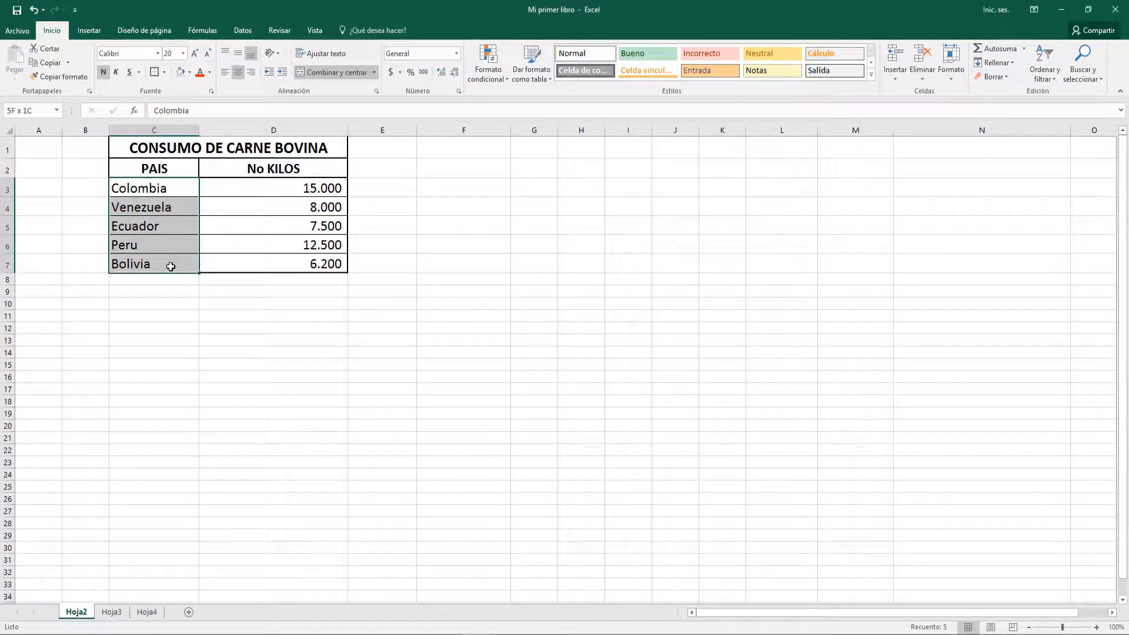
click(247, 187)
drag(247, 186, 254, 263)
click(164, 187)
click(237, 186)
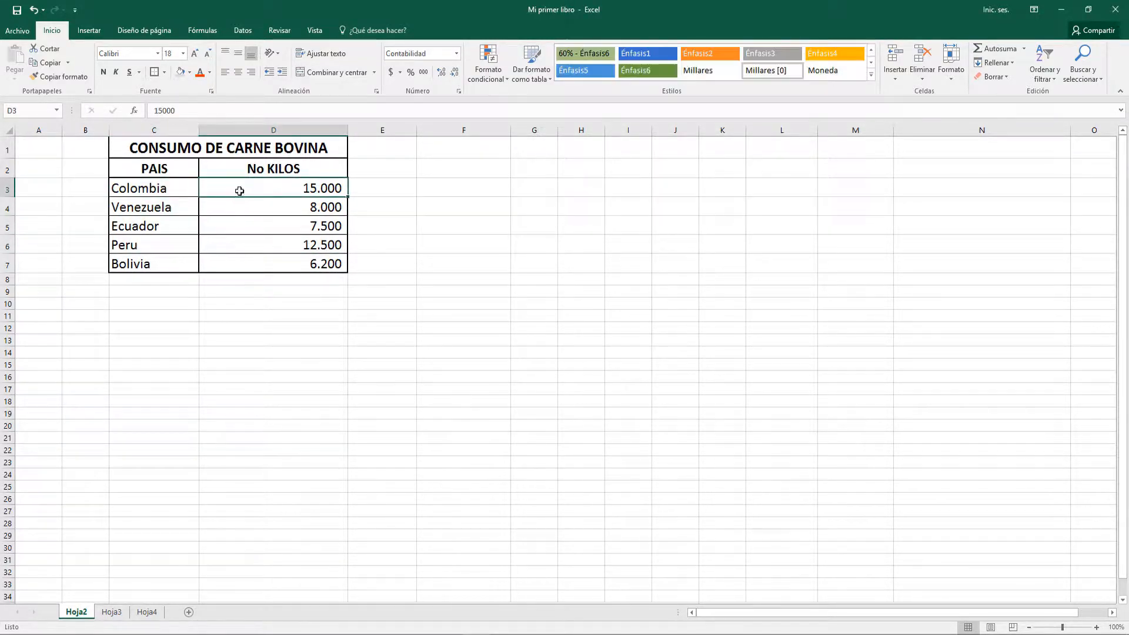
click(188, 207)
click(178, 225)
click(177, 245)
click(168, 262)
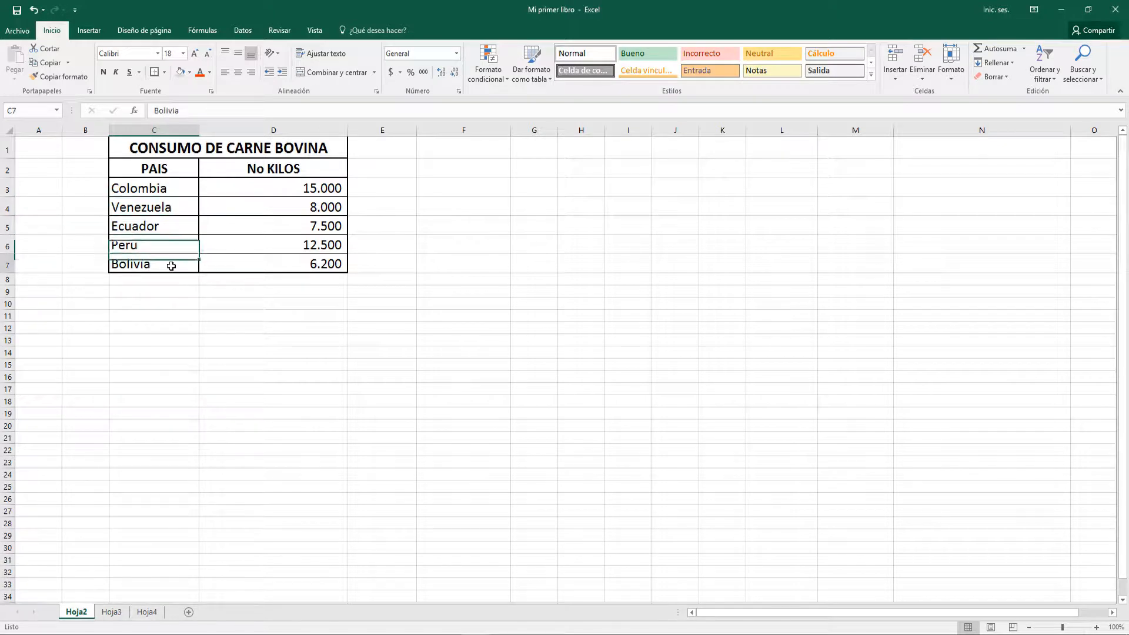
click(251, 186)
click(274, 207)
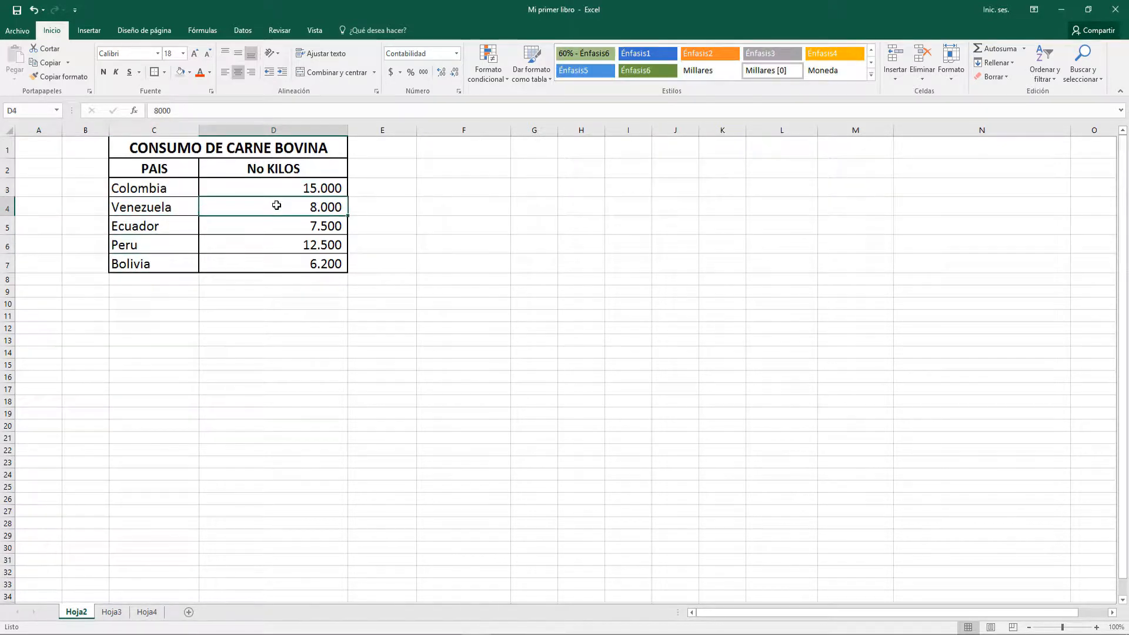
click(277, 227)
click(281, 242)
click(281, 261)
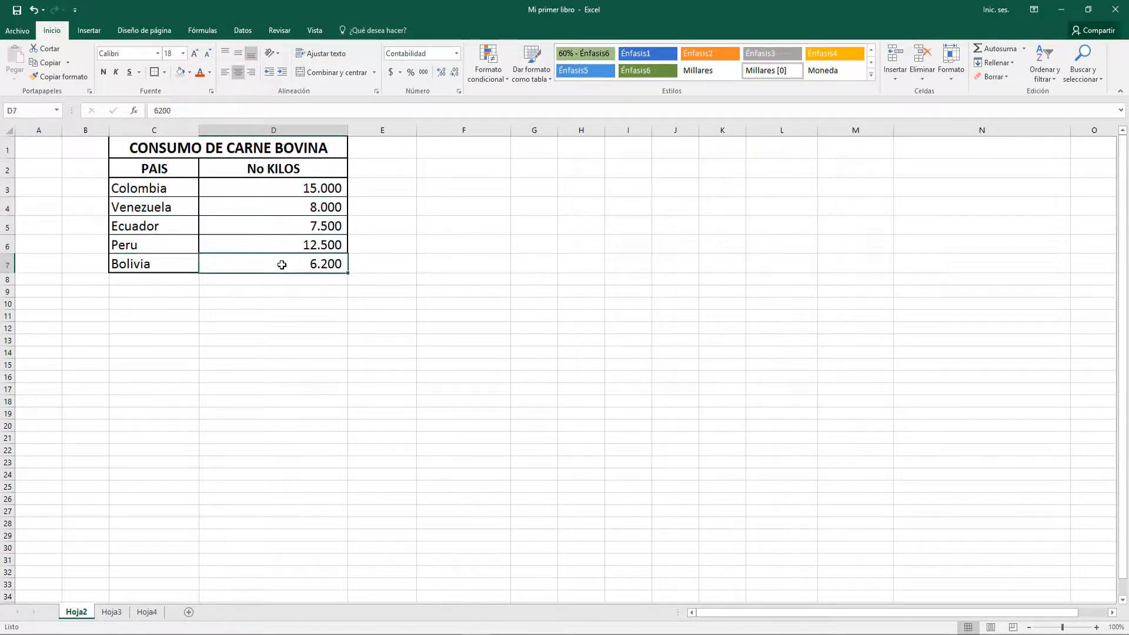
drag(166, 186, 261, 264)
click(240, 223)
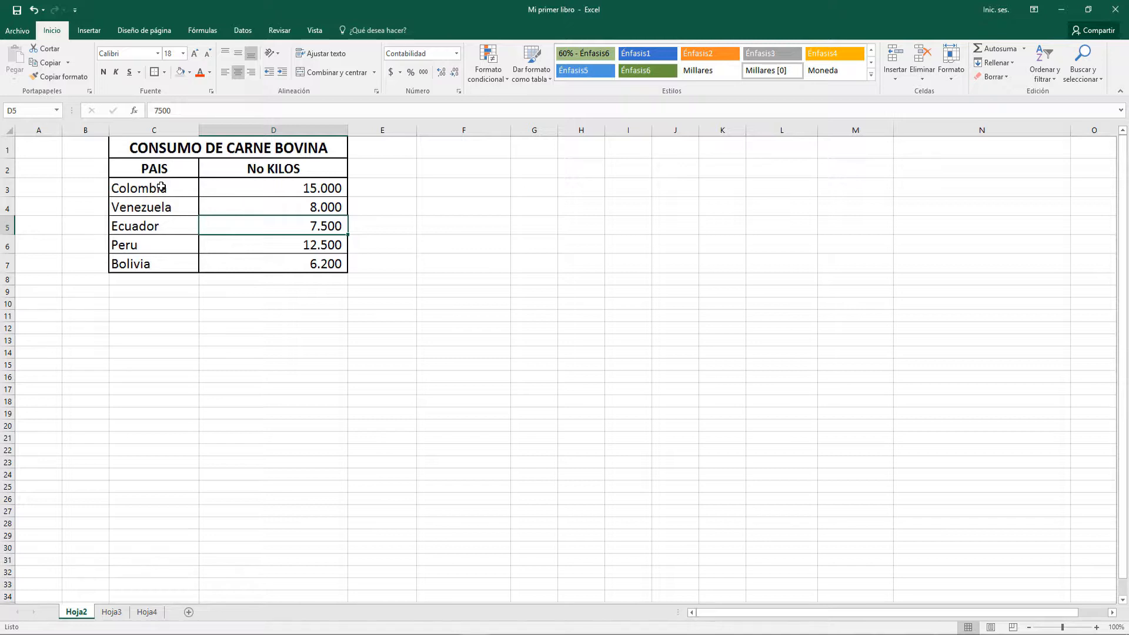
Insert a 3D clustered column chart from the country and kilo data in C3:D7
drag(162, 187, 256, 258)
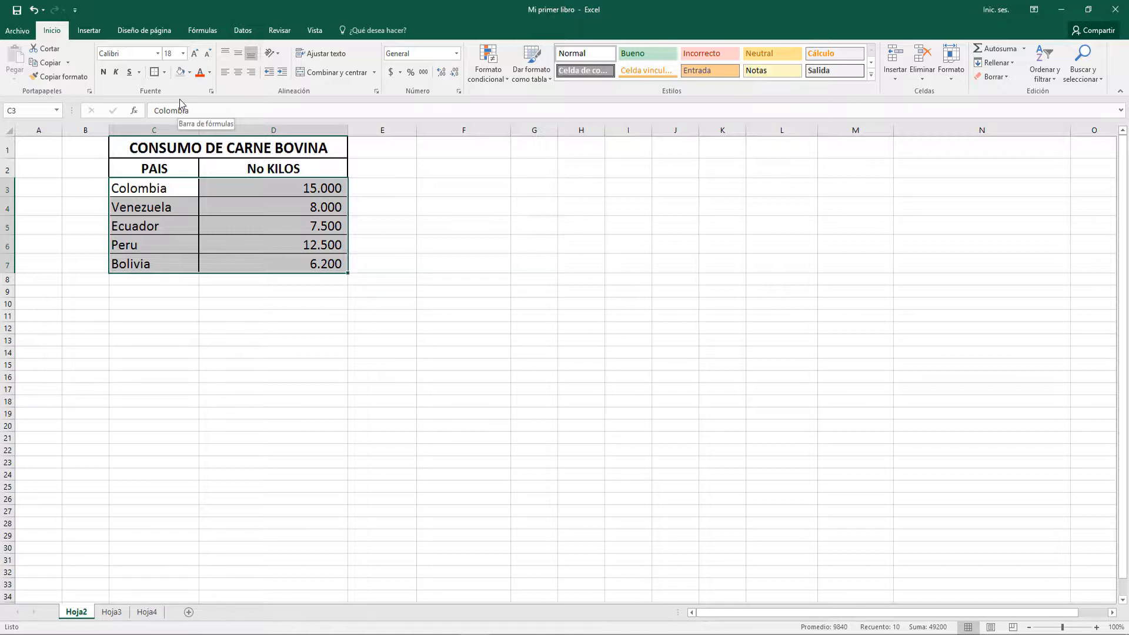
click(99, 29)
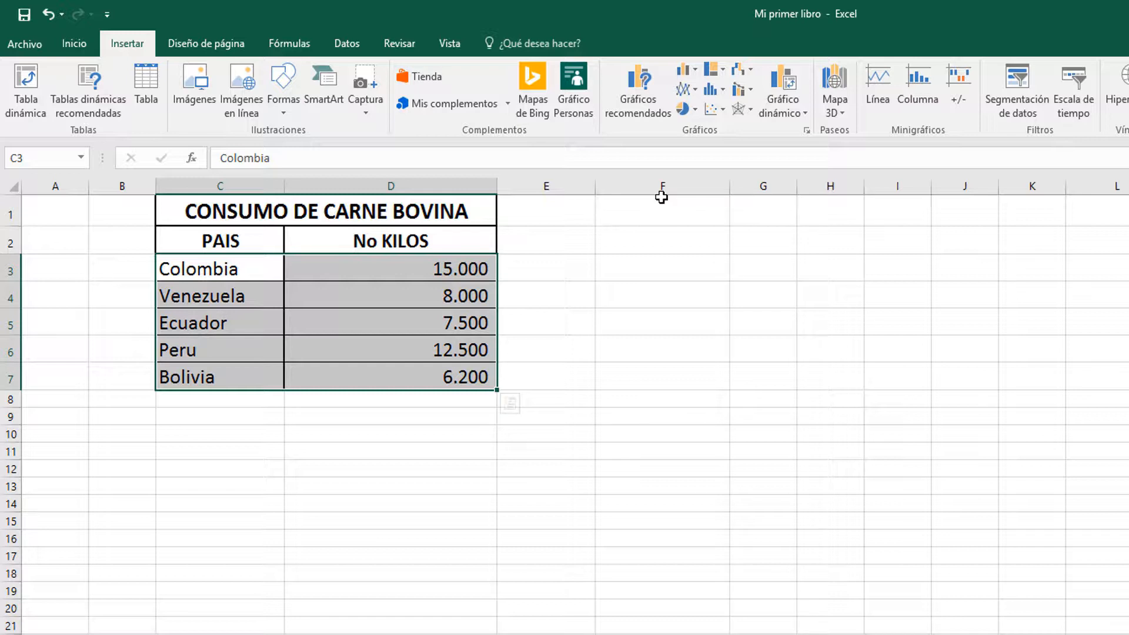
click(696, 72)
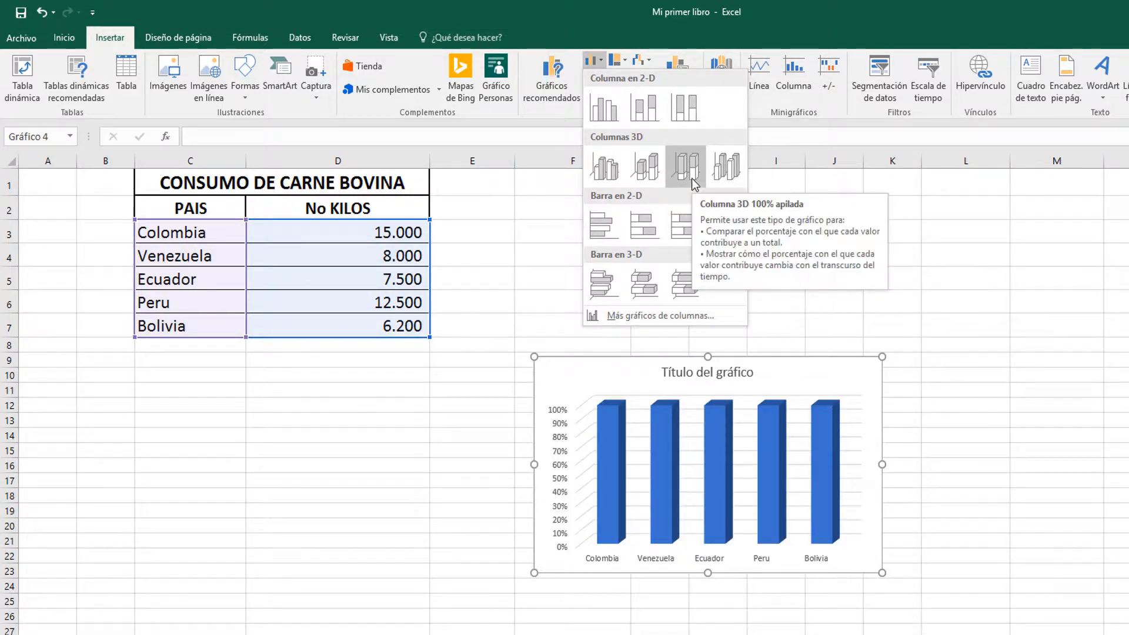
click(612, 175)
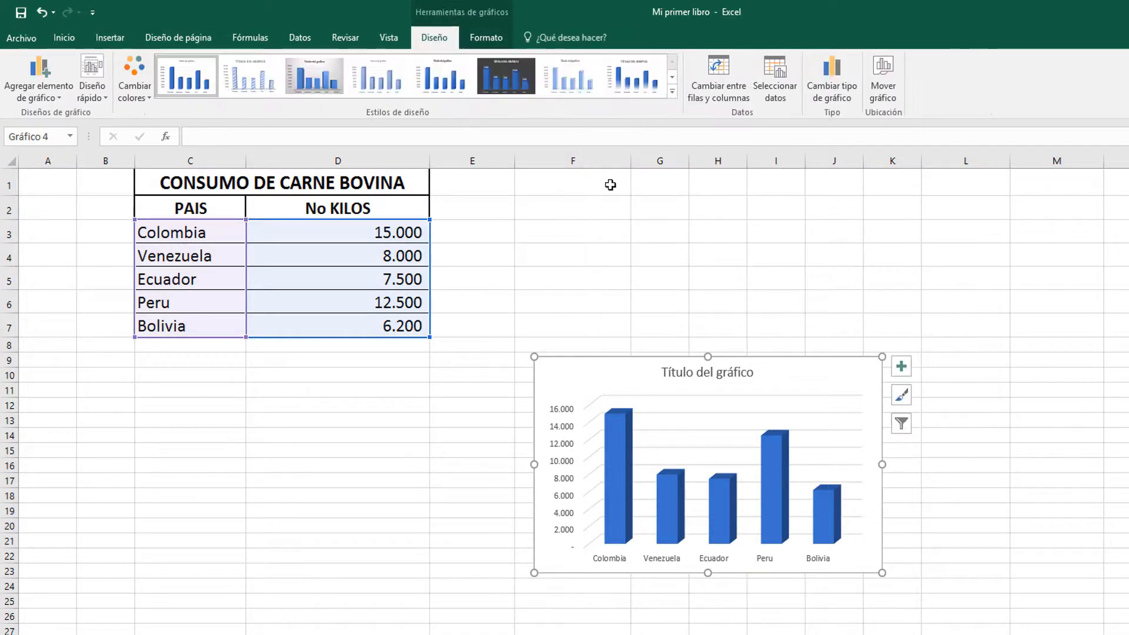
Move the chart beside the table at the top of column F and enlarge it down to about row 25
drag(606, 360, 587, 184)
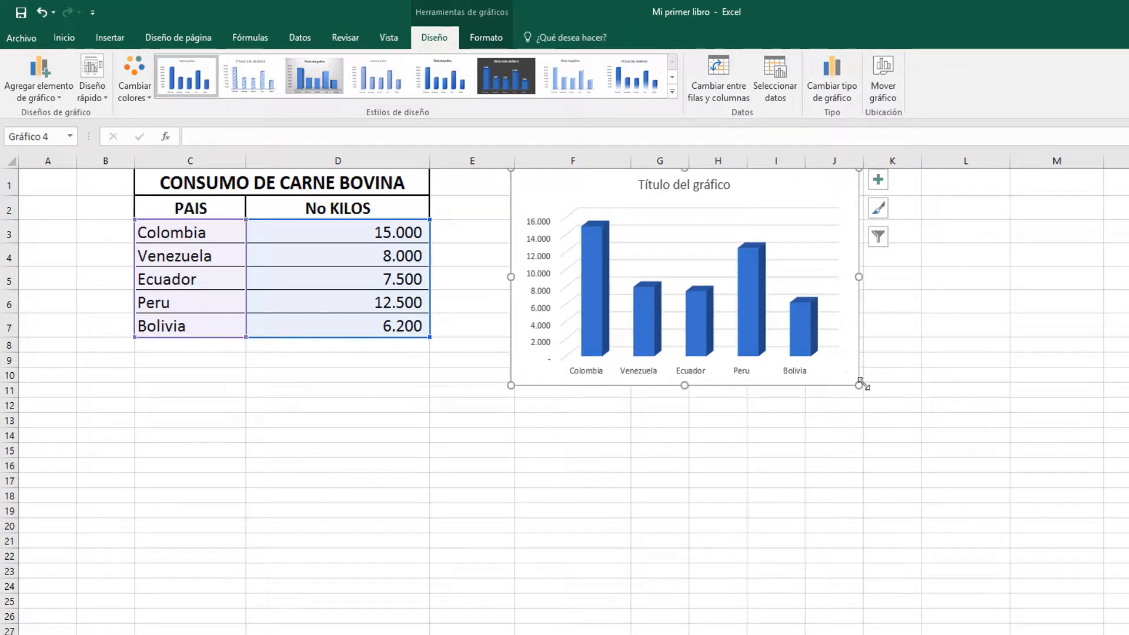
drag(859, 384, 1108, 532)
drag(1043, 500, 1107, 549)
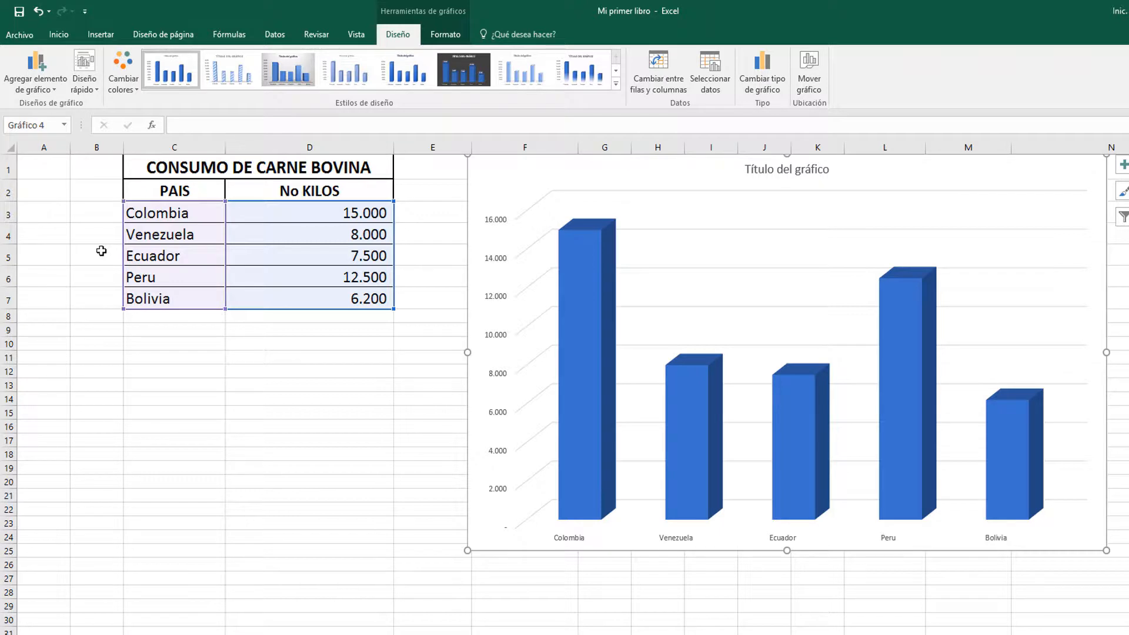
Add a primary horizontal axis title to the chart with the text "PAISES"
click(55, 87)
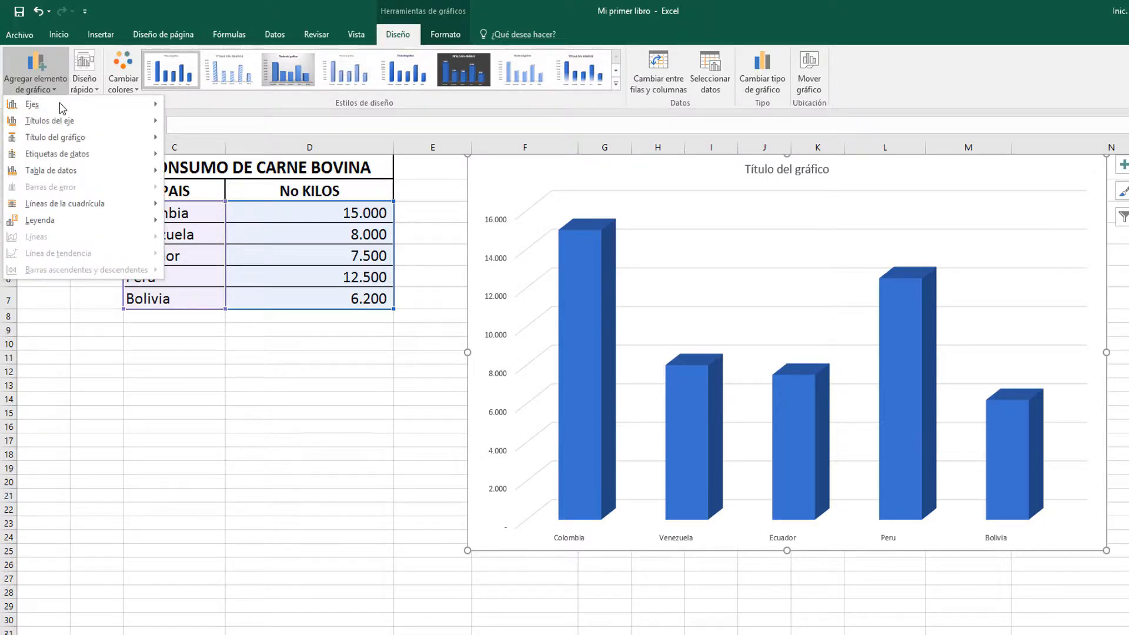
mouse_move(62, 126)
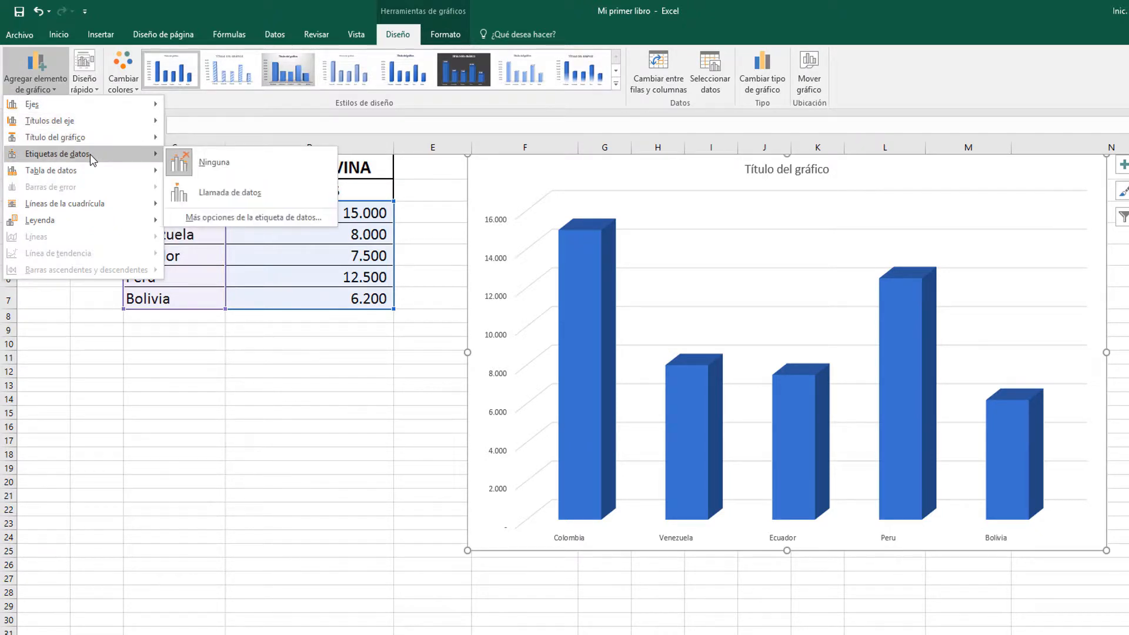
mouse_move(91, 208)
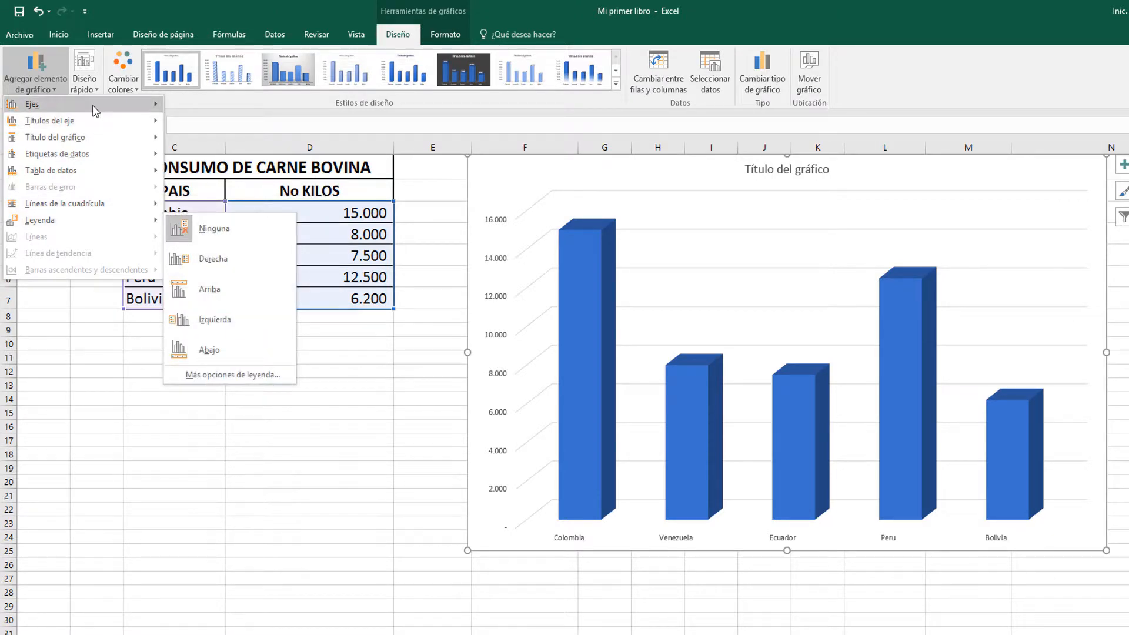
mouse_move(95, 111)
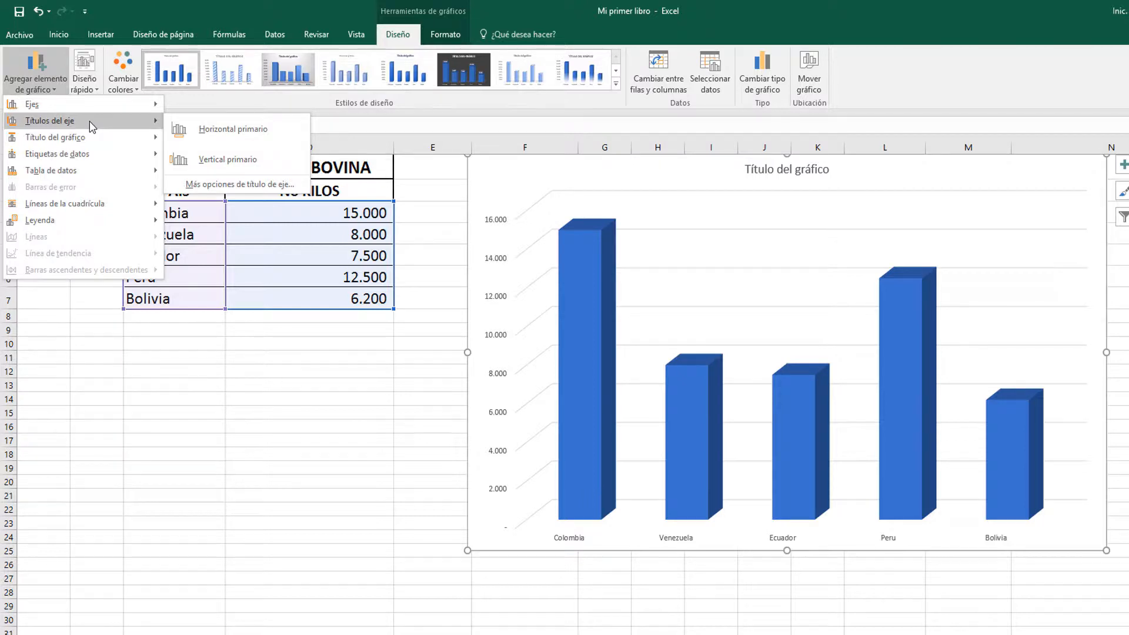
click(247, 141)
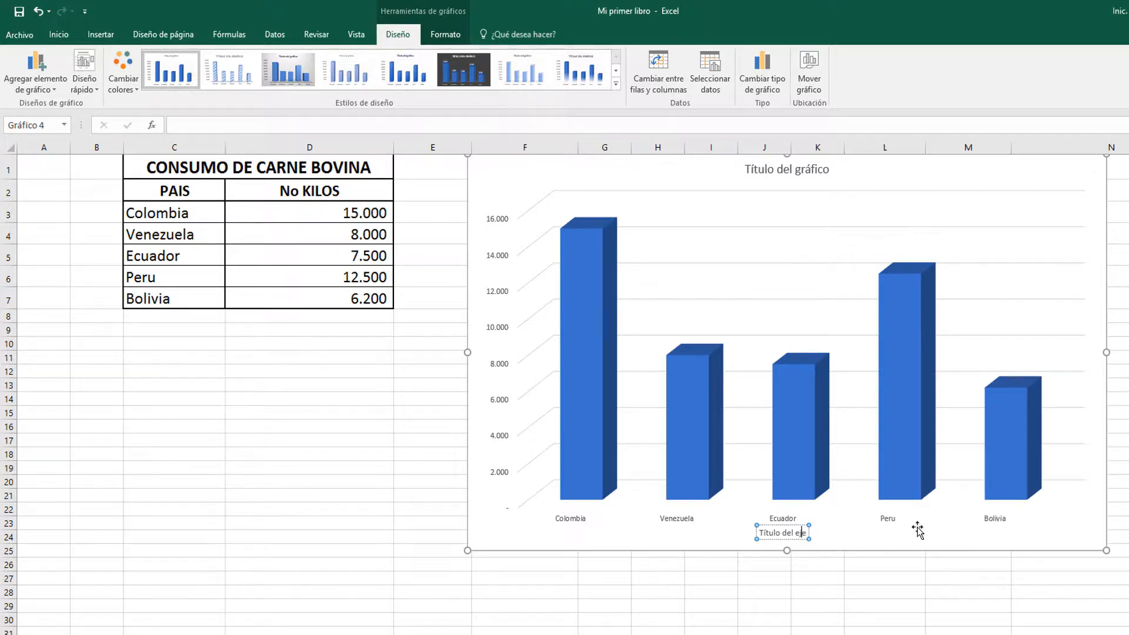
key(BackSpace)
key(BackSpace)
key(BackSpace)
key(BackSpace)
key(BackSpace)
key(BackSpace)
key(BackSpace)
key(BackSpace)
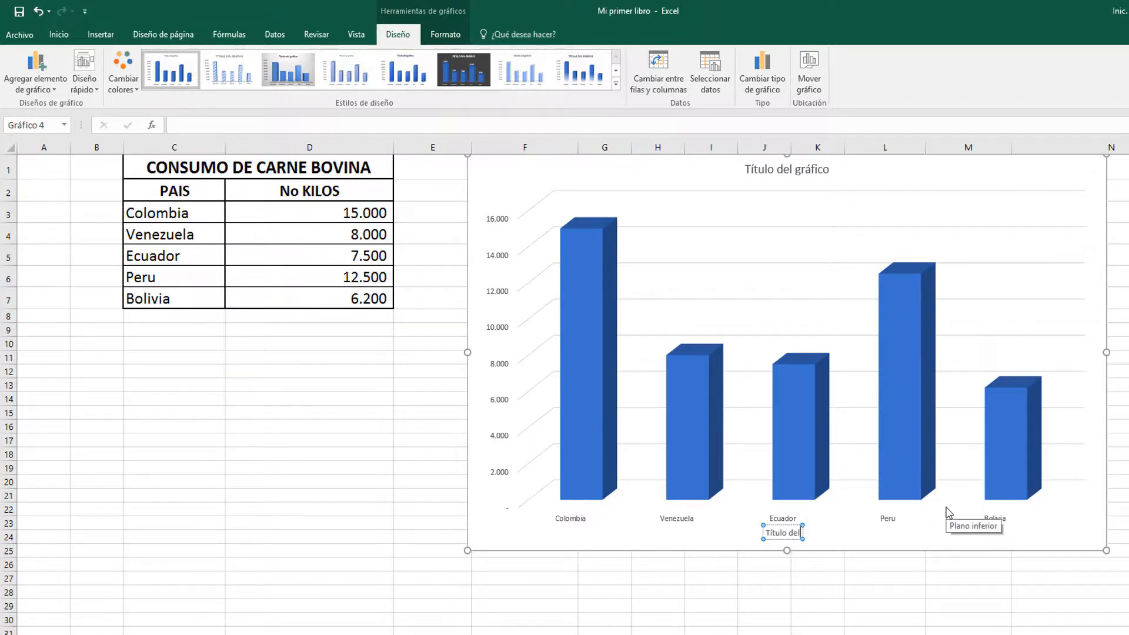
key(BackSpace)
key(BackSpace)
key(BackSpace)
key(BackSpace)
key(BackSpace)
key(BackSpace)
key(Caps_Lock)
text(PAISES)
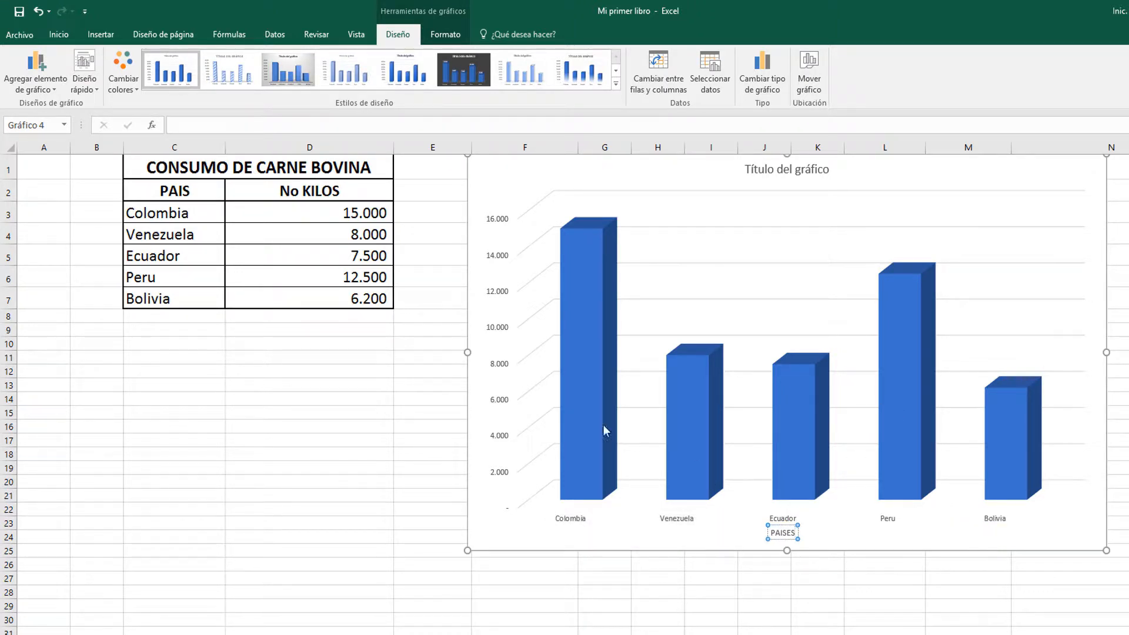
click(488, 348)
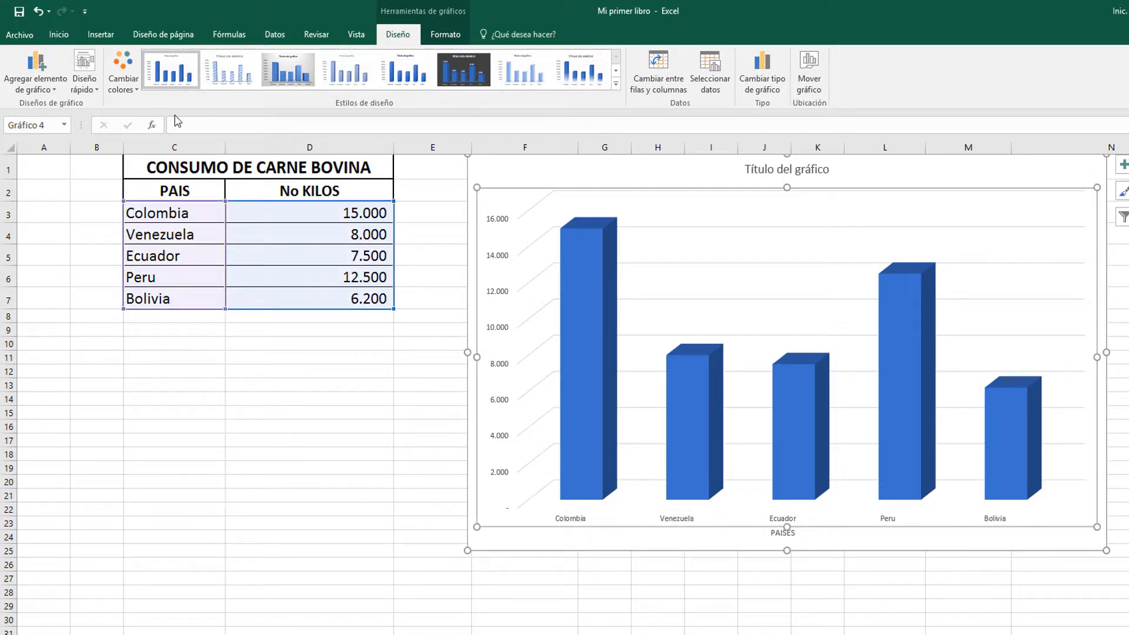
Add a primary vertical axis title to the chart with the text "No KILOS"
click(57, 94)
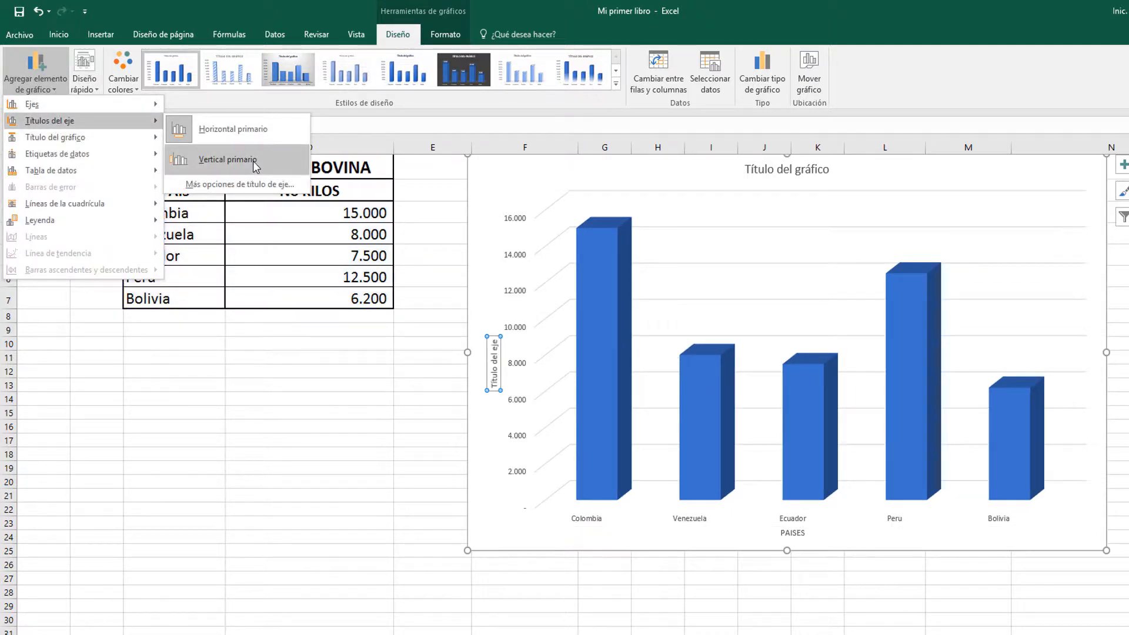
click(255, 167)
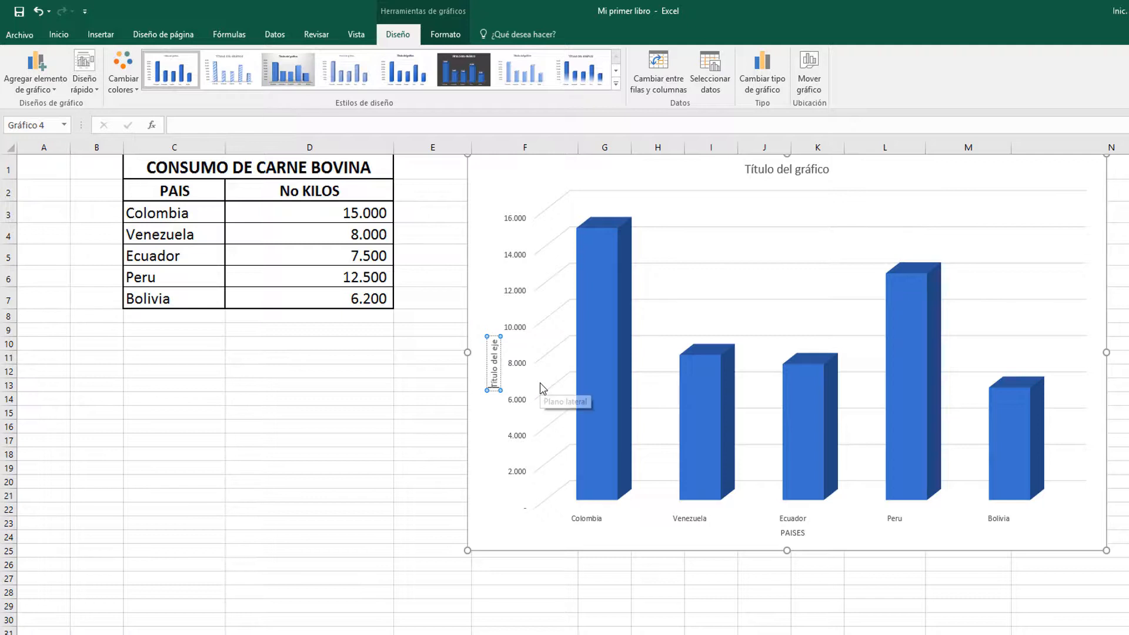
key(Delete)
key(Delete)
key(Delete)
key(Delete)
key(Delete)
key(Delete)
key(Delete)
key(Delete)
key(Delete)
key(Delete)
key(Delete)
key(Delete)
key(Delete)
key(Delete)
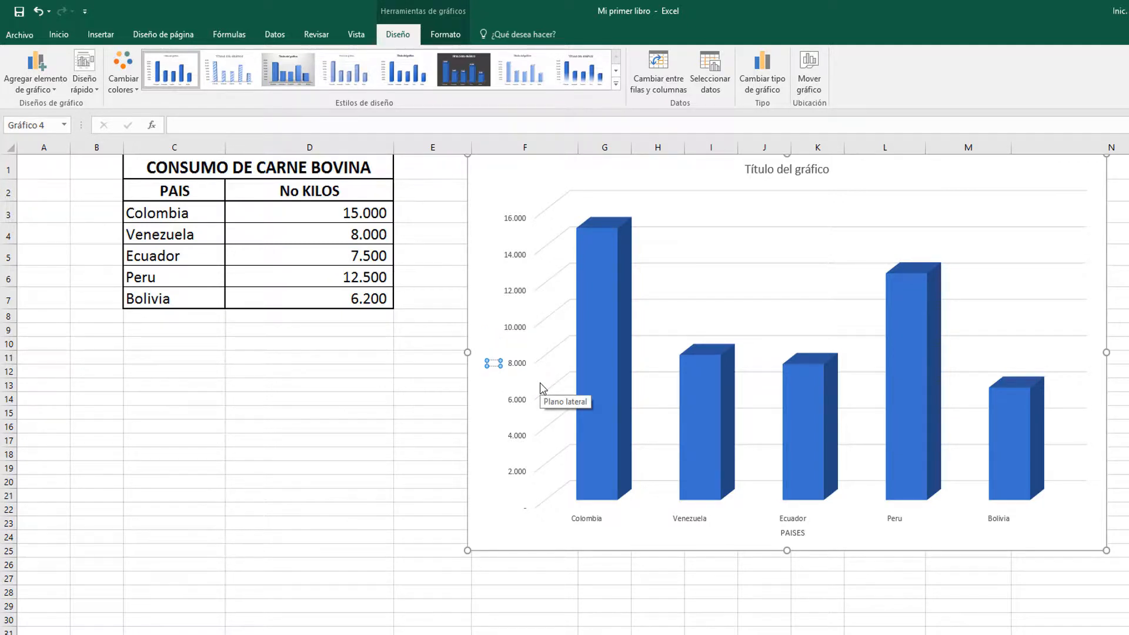
text(No)
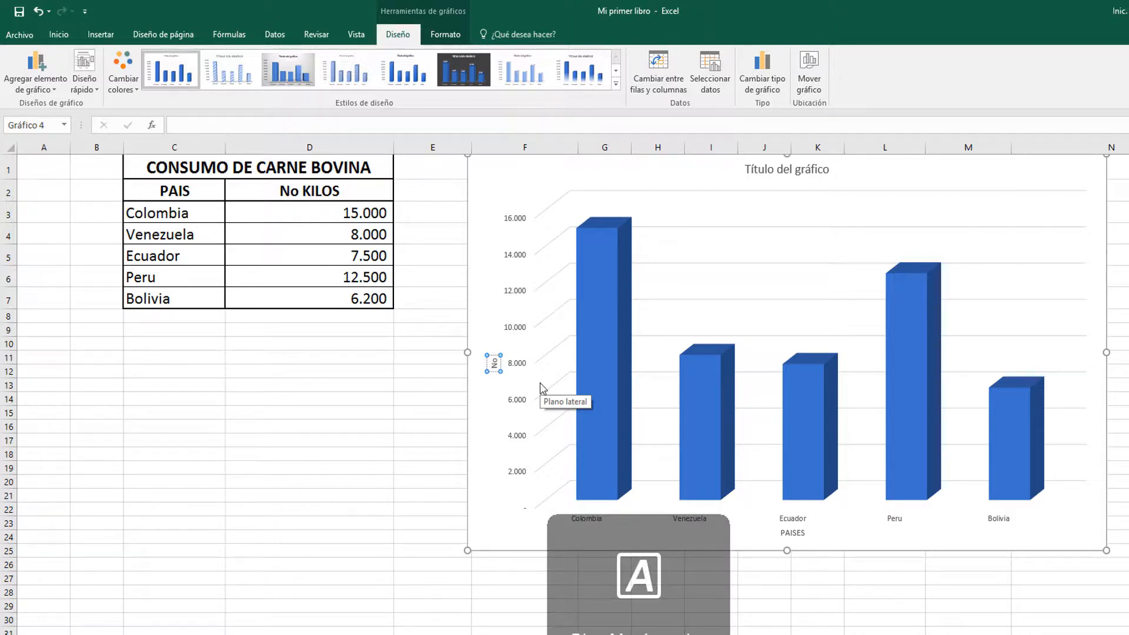
text( KILOS)
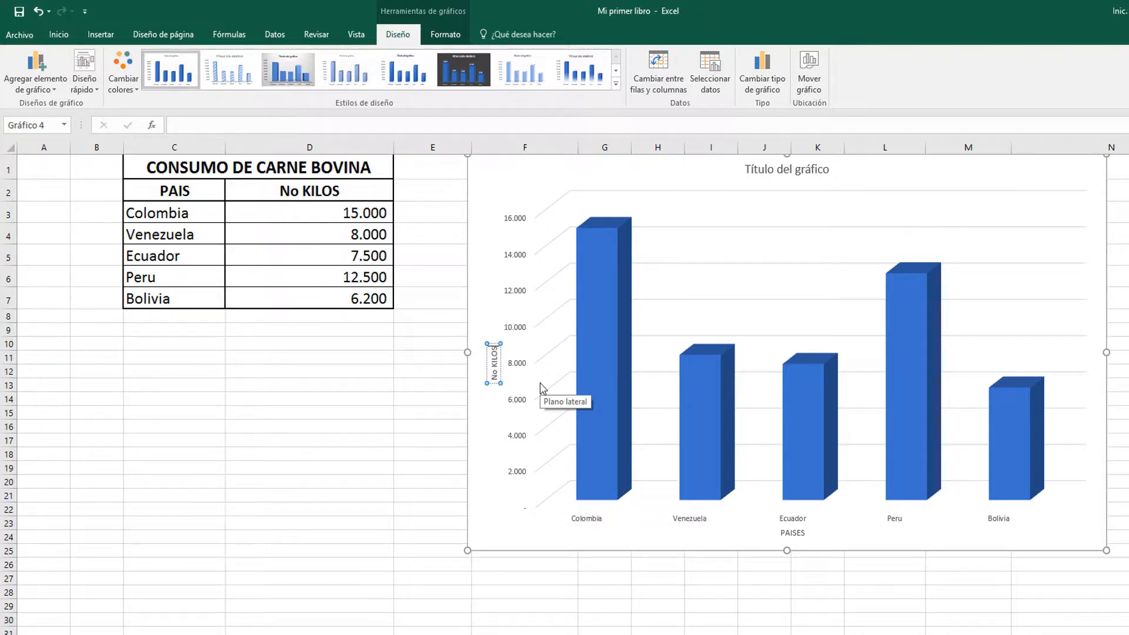
click(446, 279)
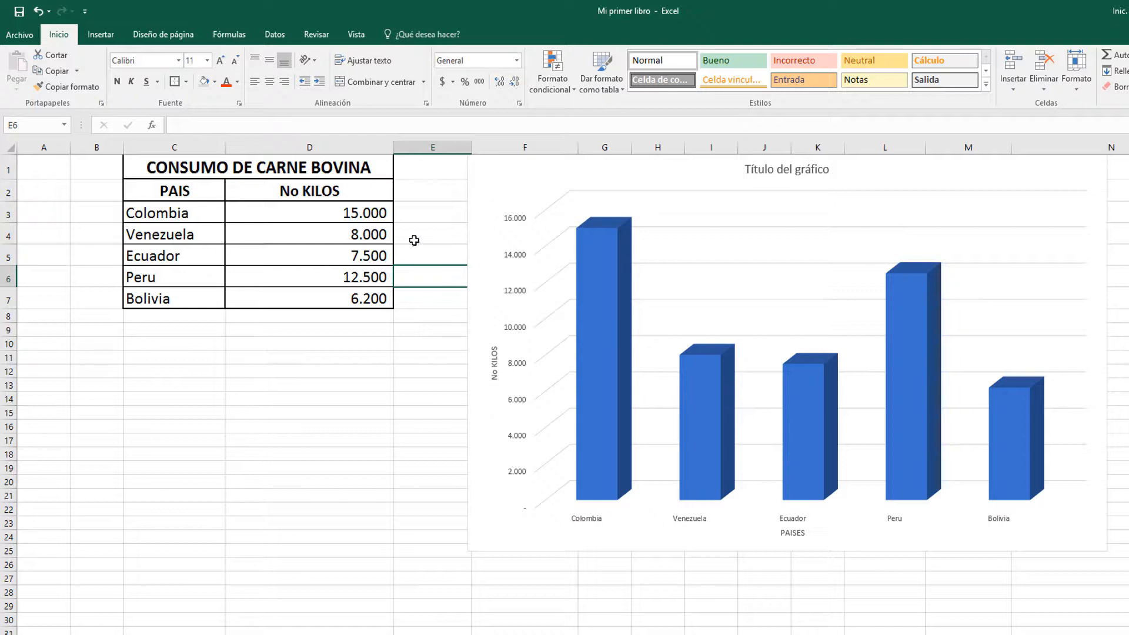
Remove the chart title, and add it back above the chart
click(482, 193)
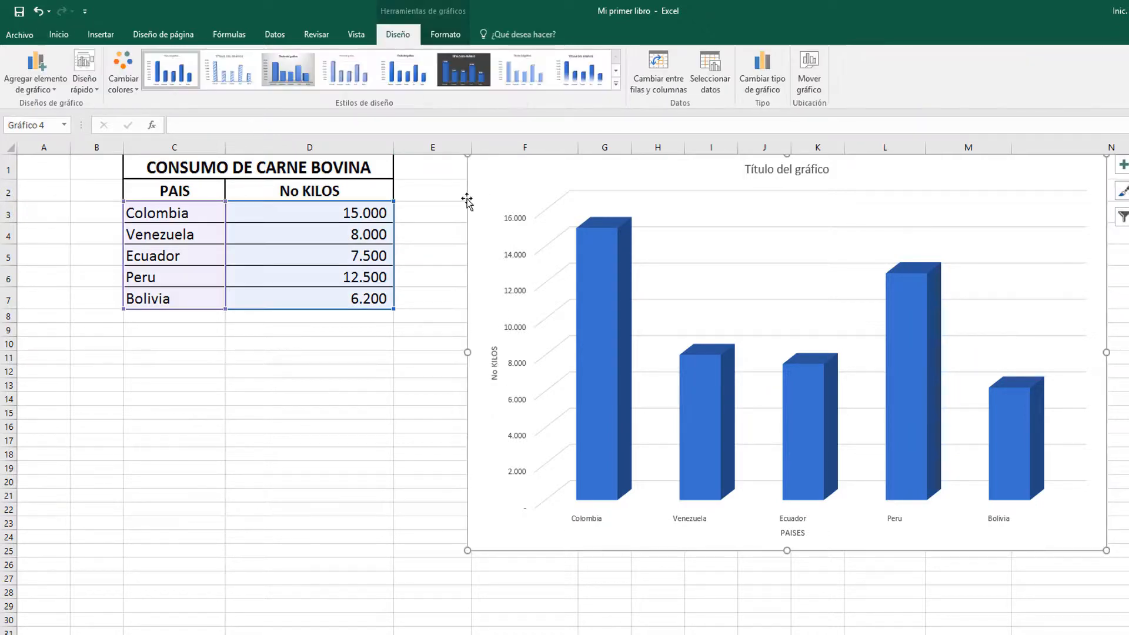
click(57, 94)
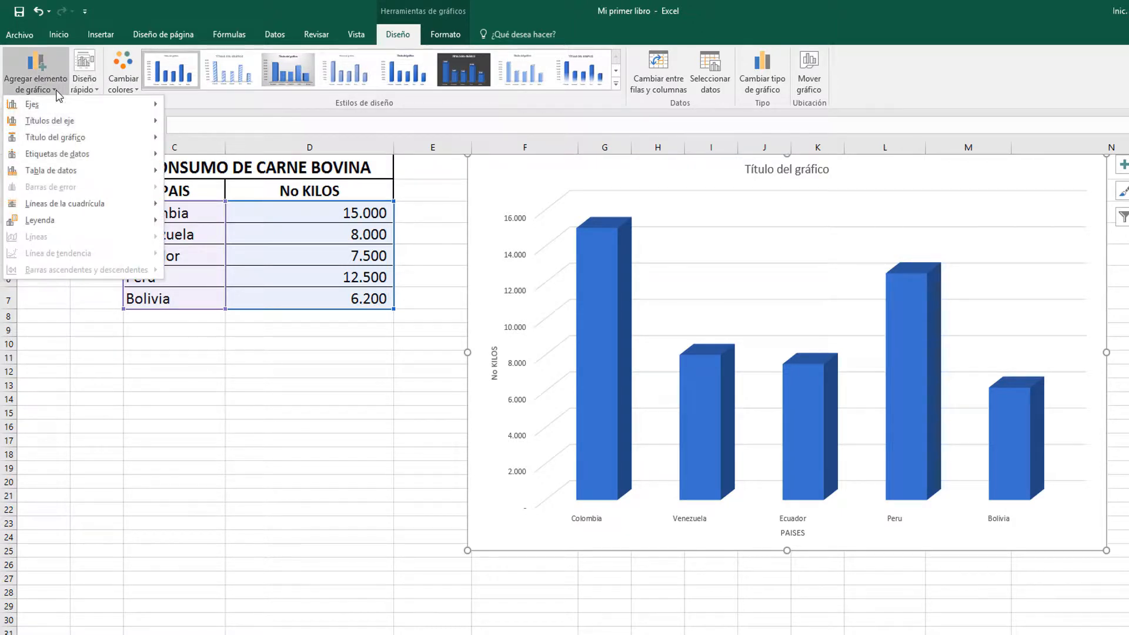
mouse_move(65, 141)
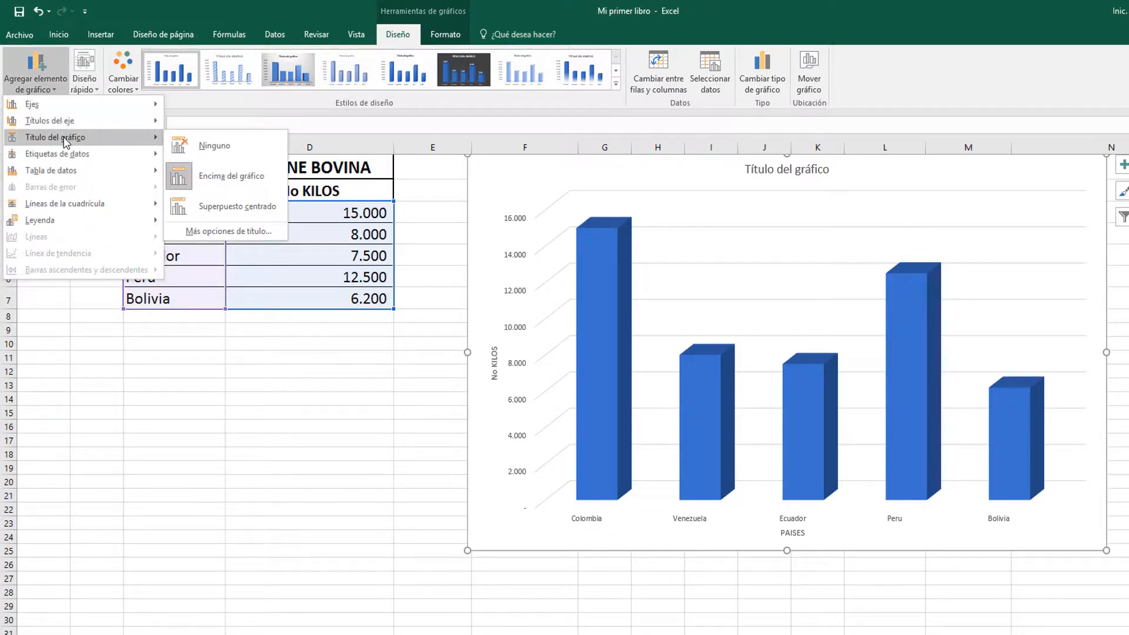
click(211, 146)
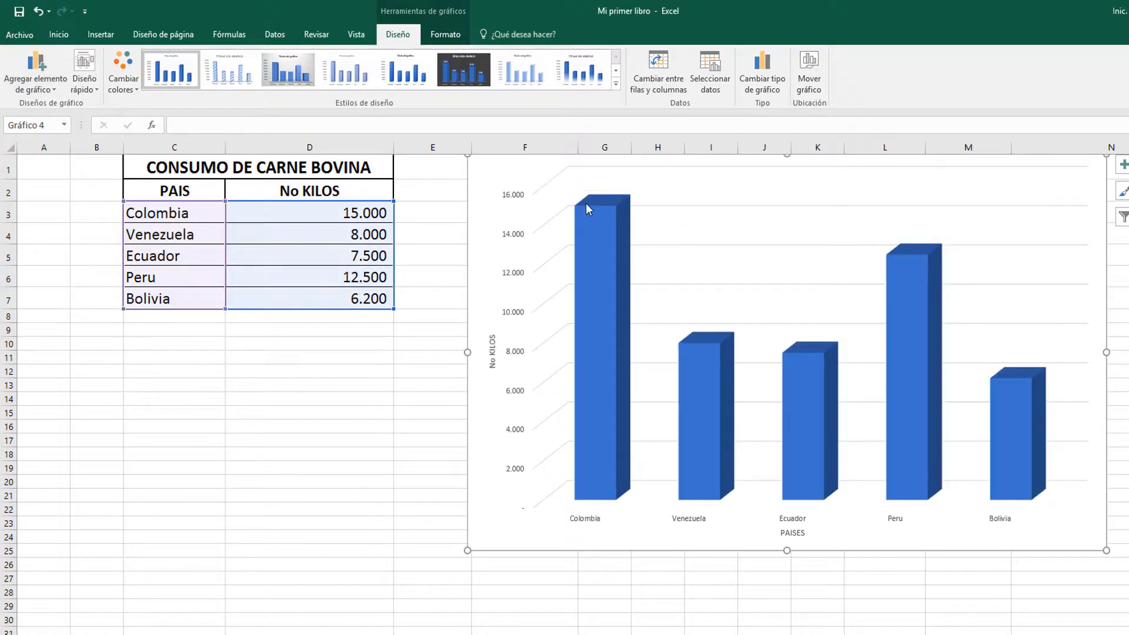
click(54, 88)
mouse_move(56, 141)
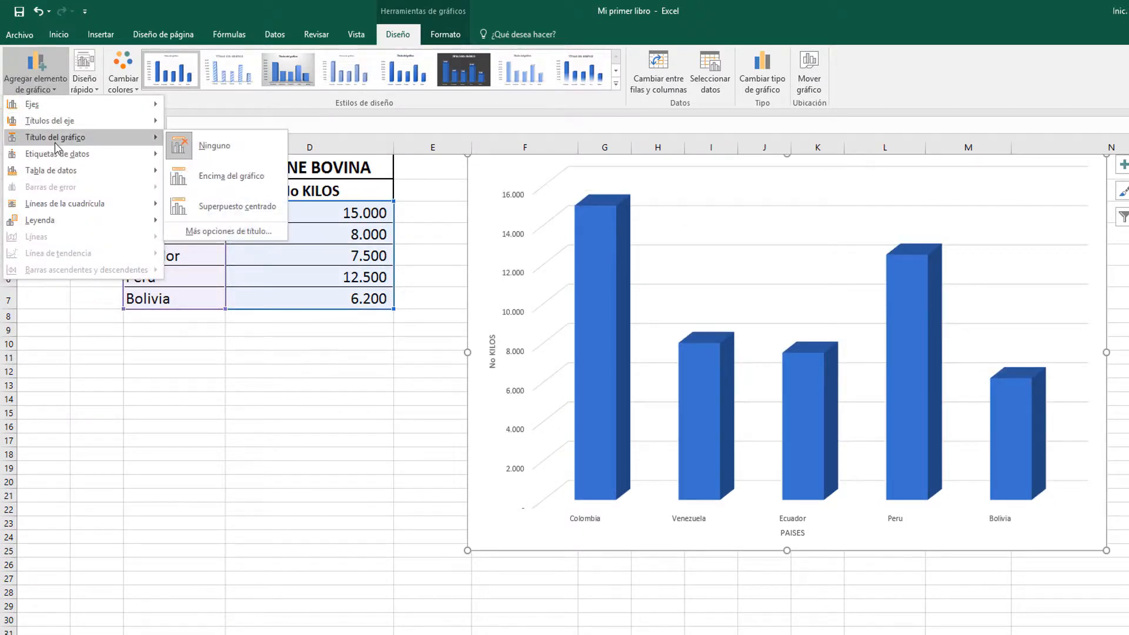
click(261, 178)
Replace the placeholder text of the chart title with "CONSUMO DE CARNE BOVINA"
click(822, 169)
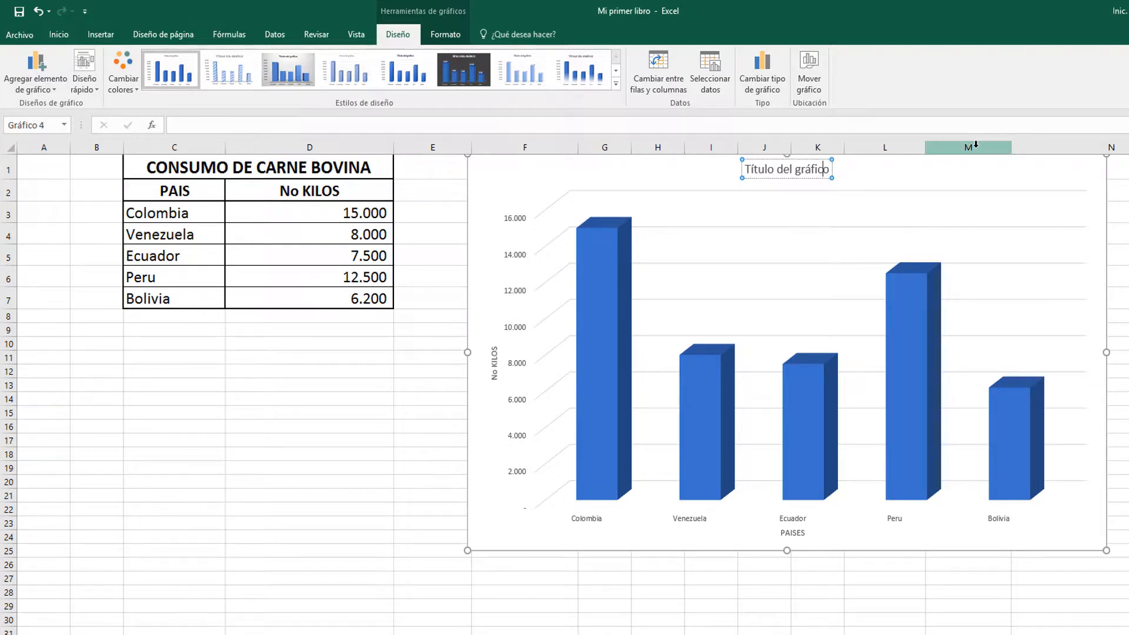
key(Delete)
key(BackSpace)
key(BackSpace)
key(BackSpace)
key(BackSpace)
key(BackSpace)
key(BackSpace)
key(BackSpace)
key(BackSpace)
key(BackSpace)
key(BackSpace)
key(BackSpace)
key(BackSpace)
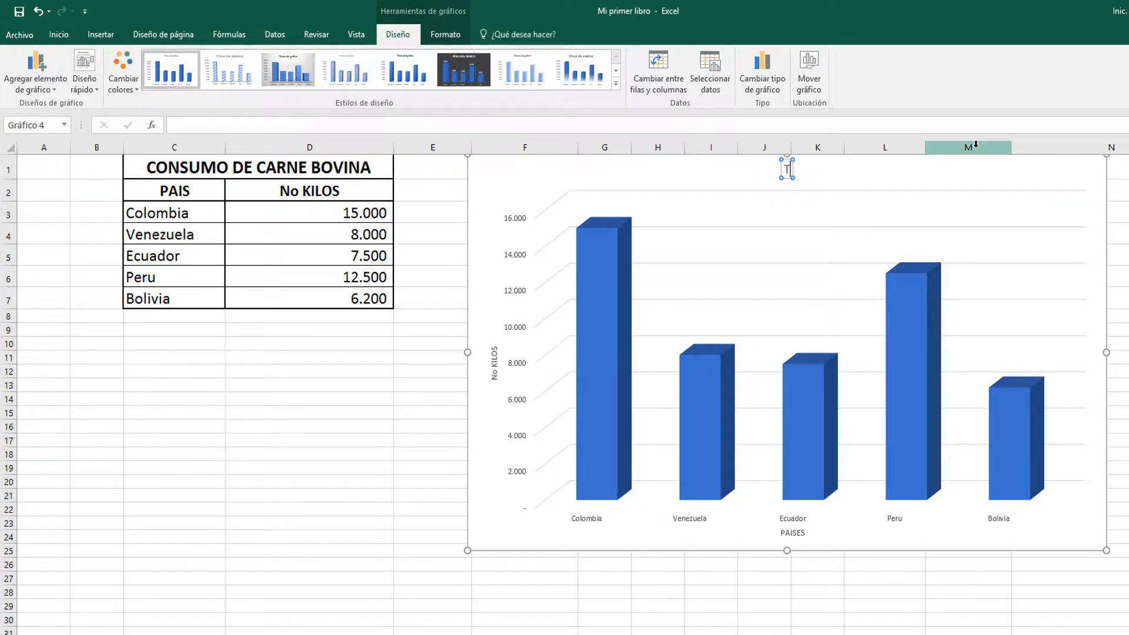
key(BackSpace)
key(Caps_Lock)
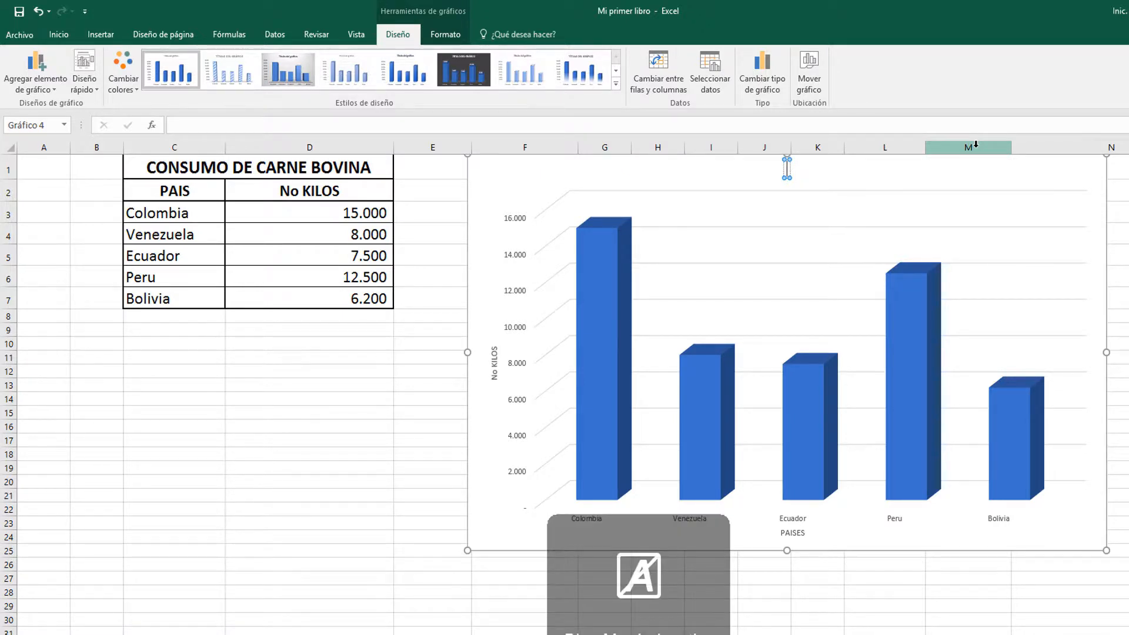
text(COMS)
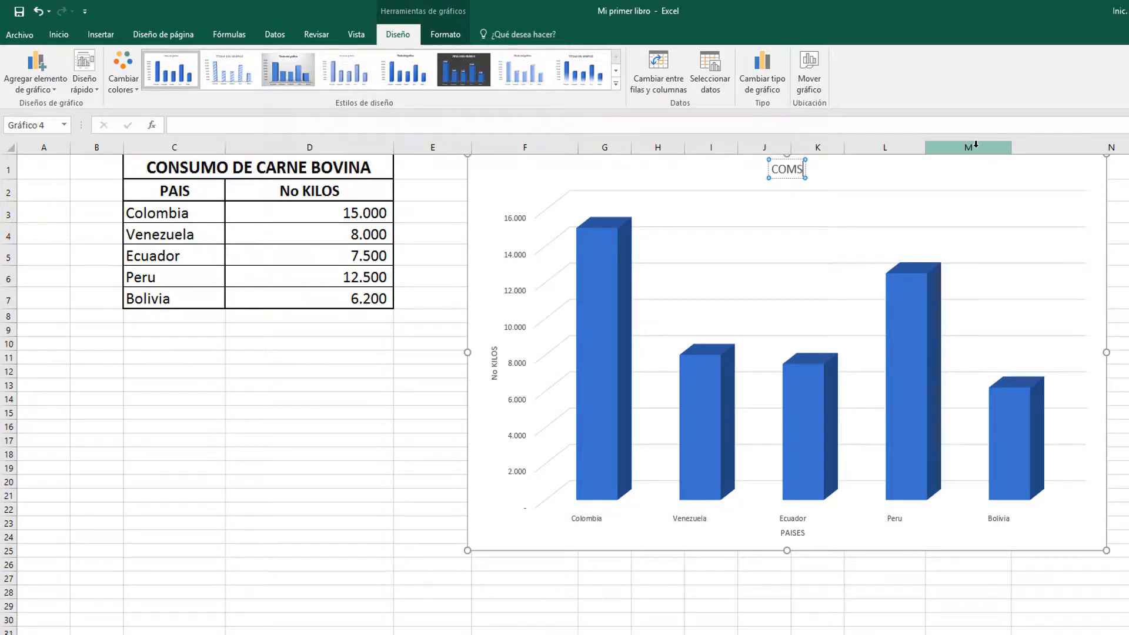
key(BackSpace)
key(BackSpace)
text(NSUMO DE)
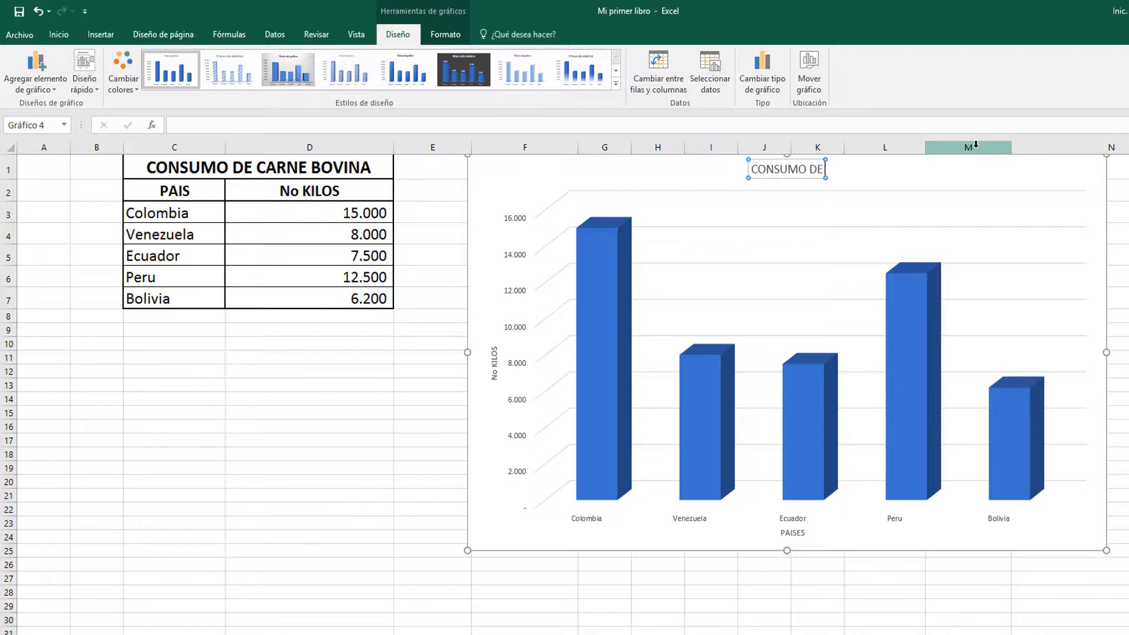
text( CARNE)
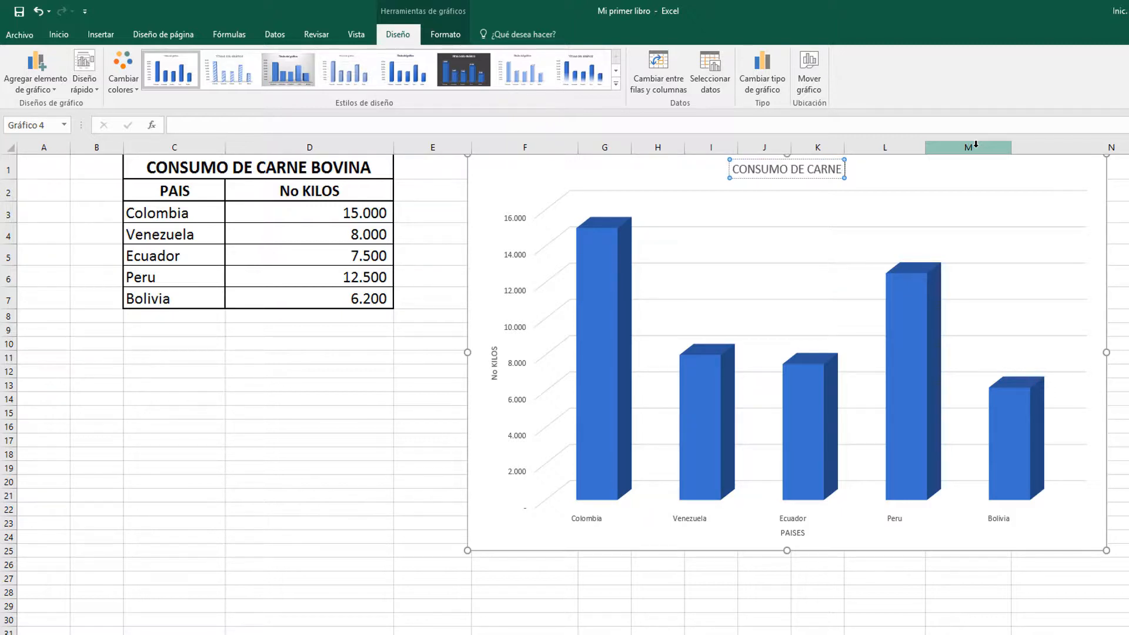
text( B)
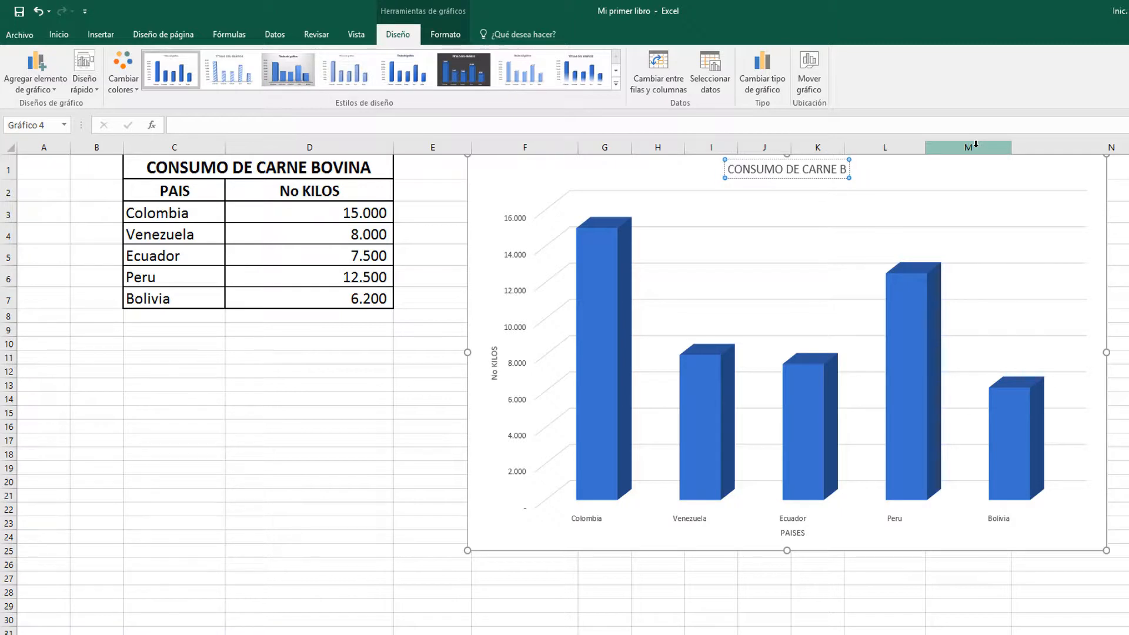
text(OVIN)
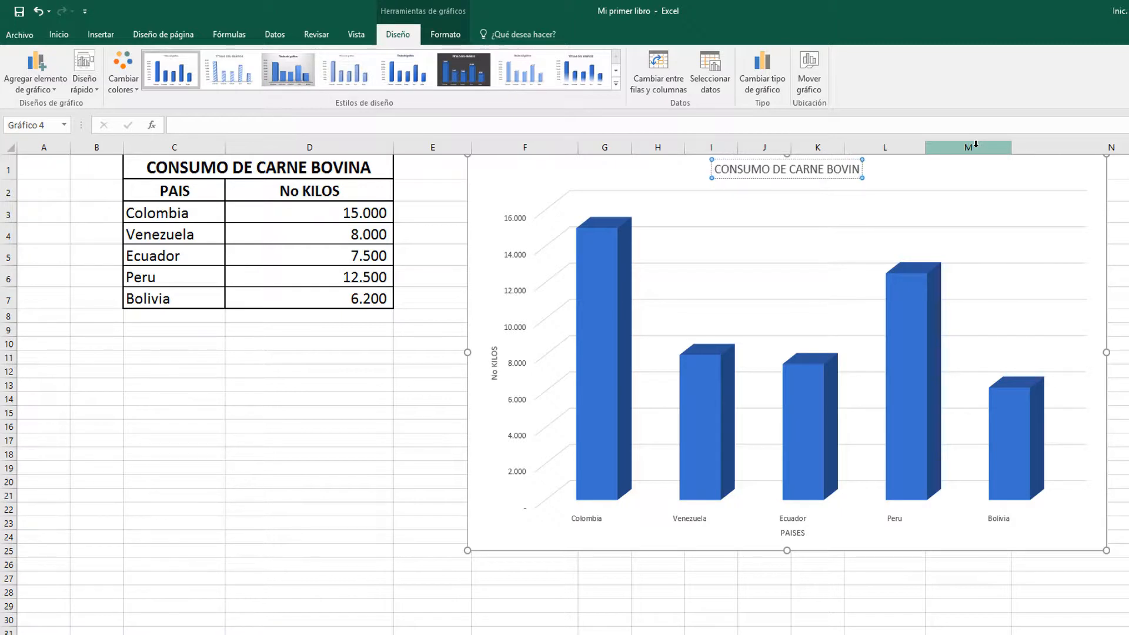
text(A)
click(502, 176)
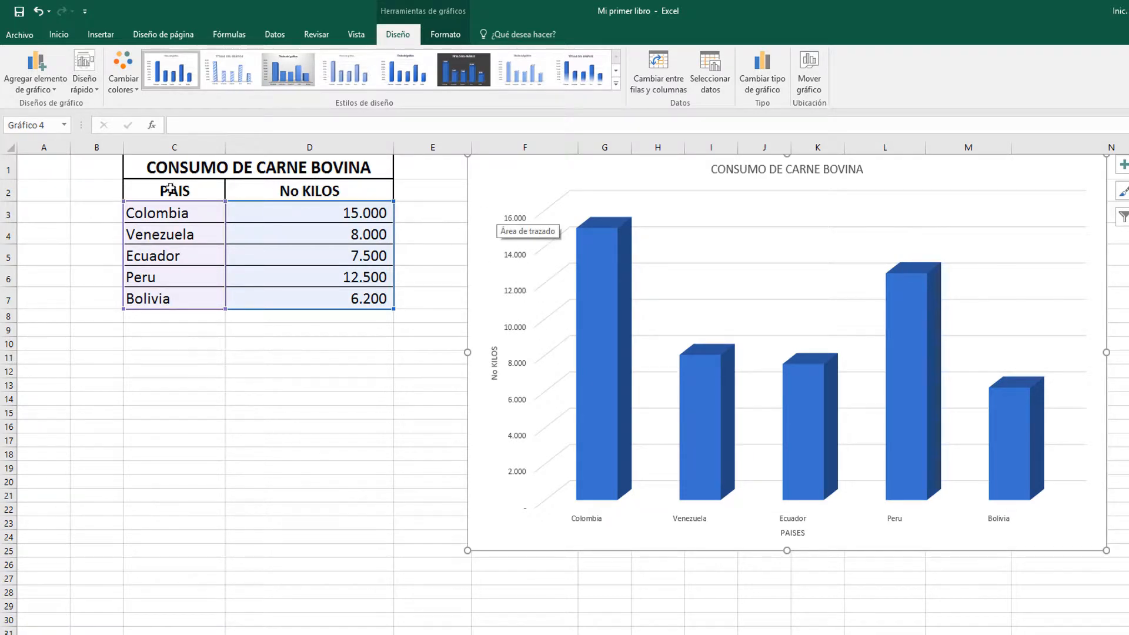
Preview data callouts and a data table on the chart, choosing none for both
click(53, 90)
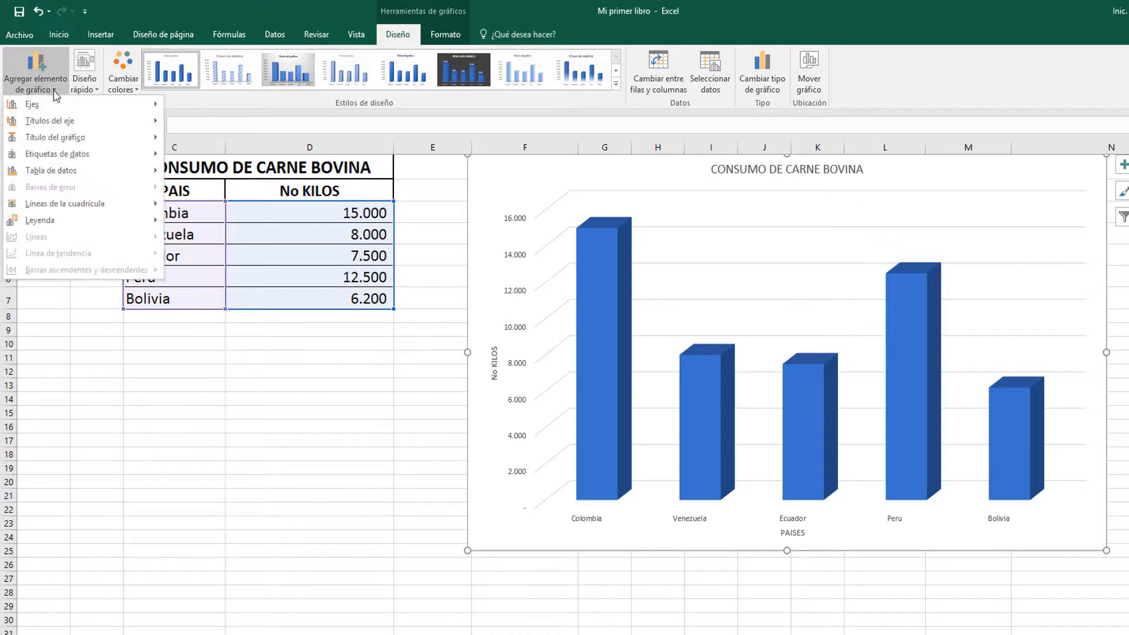
mouse_move(57, 158)
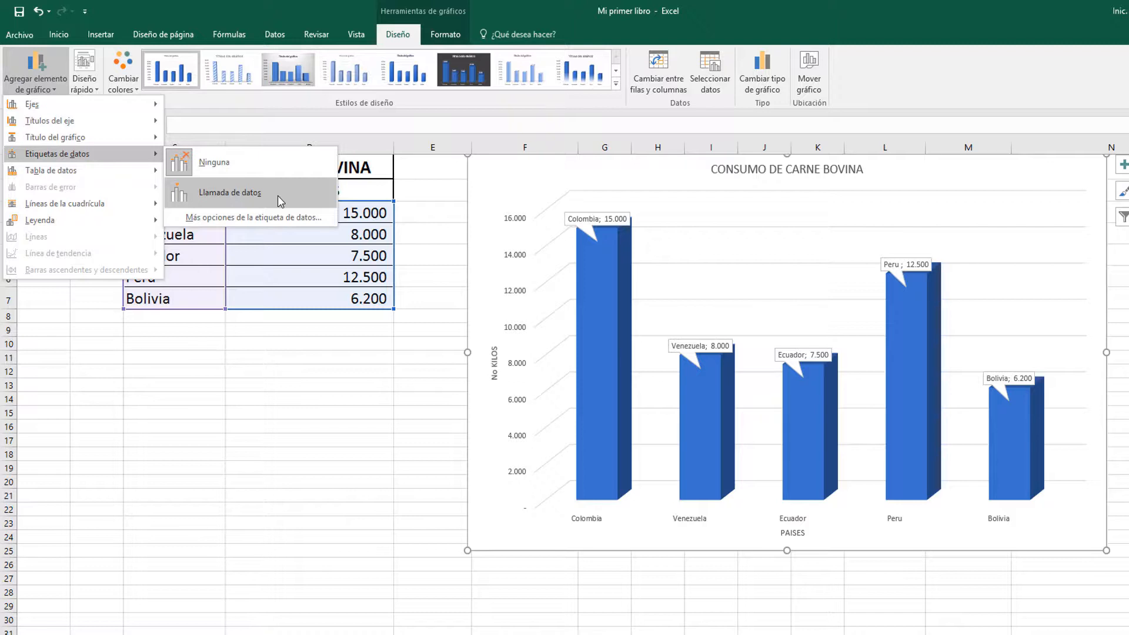
click(249, 170)
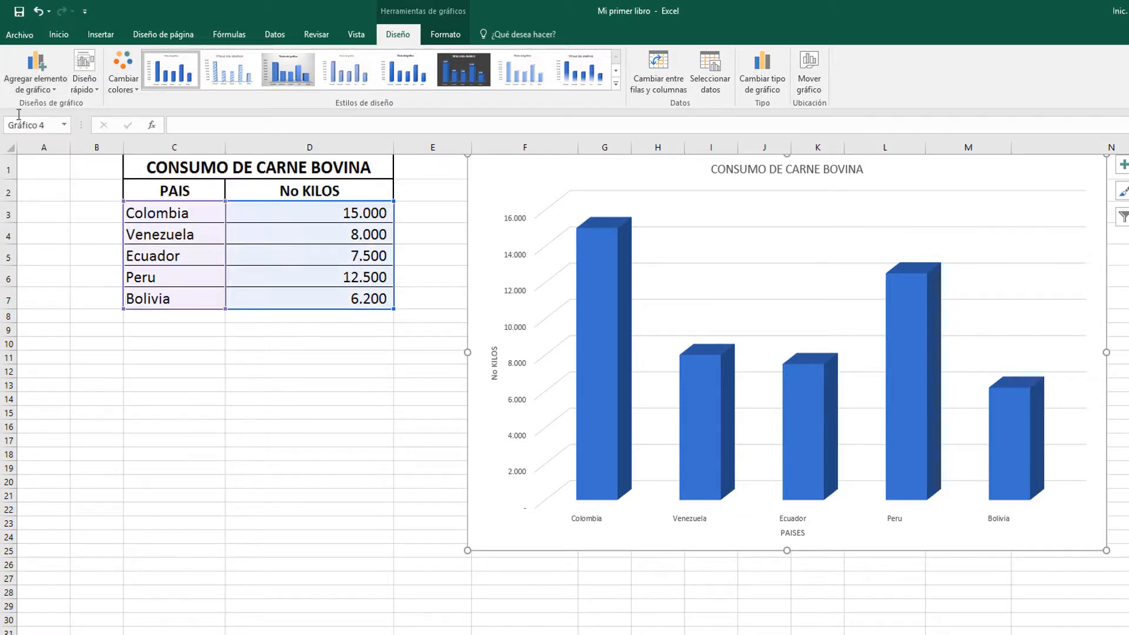
click(48, 89)
mouse_move(113, 190)
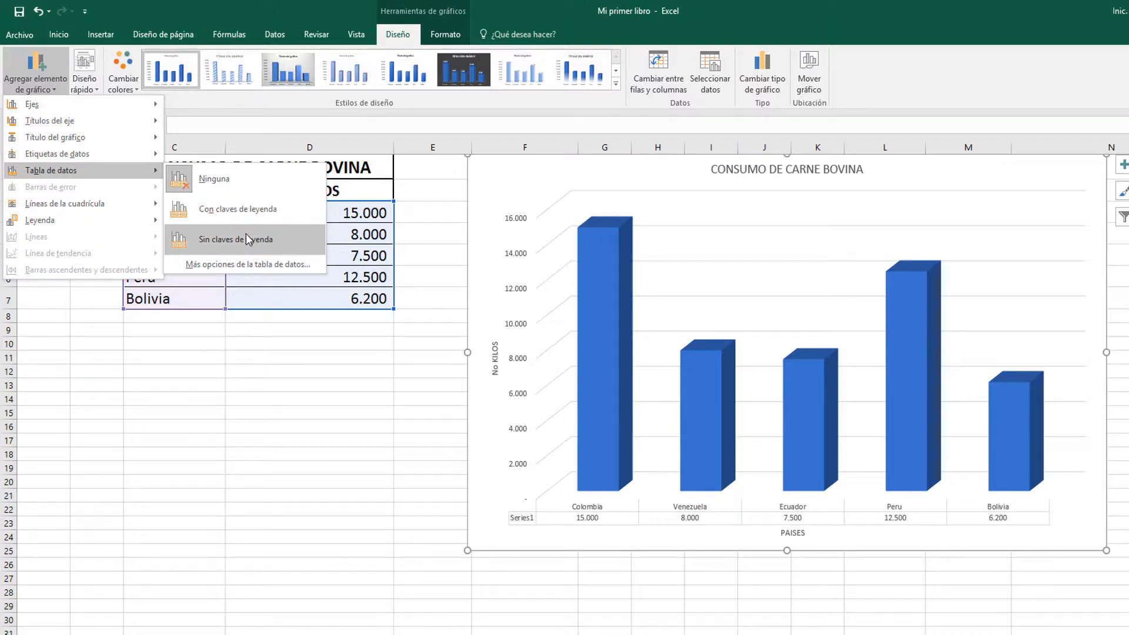
click(228, 187)
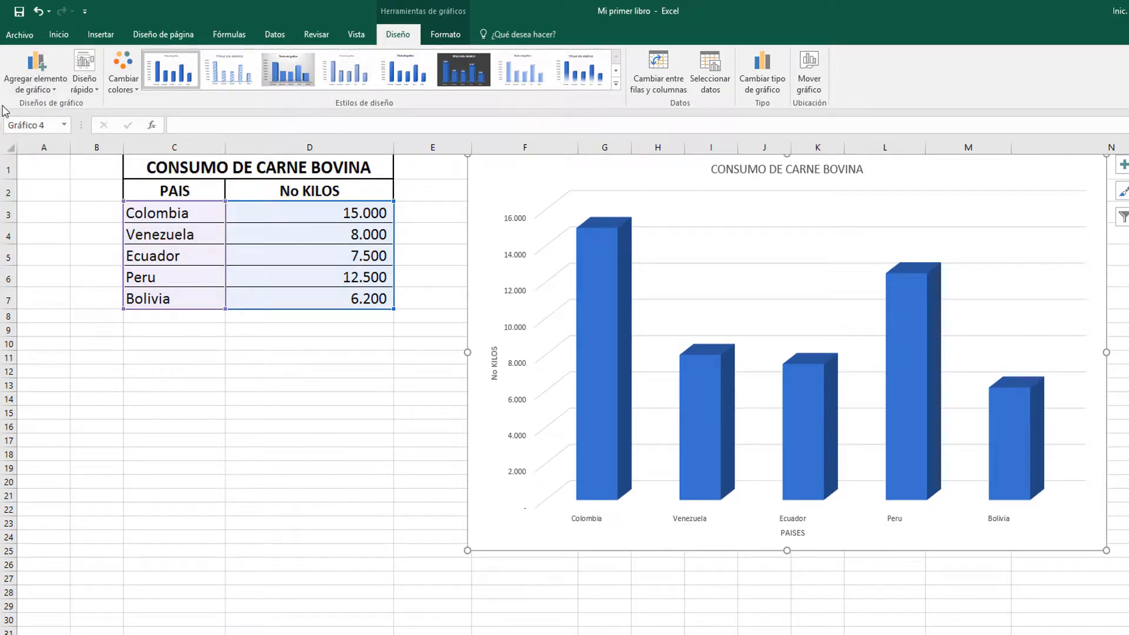
Add a legend on the right side of the chart and deselect the chart
click(36, 82)
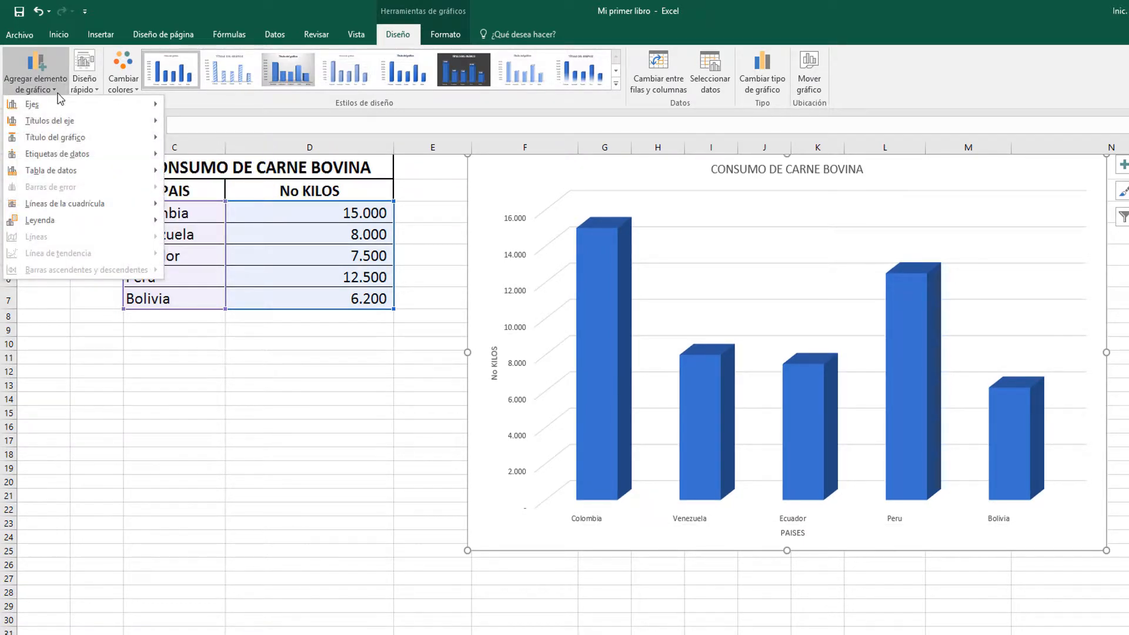
mouse_move(89, 221)
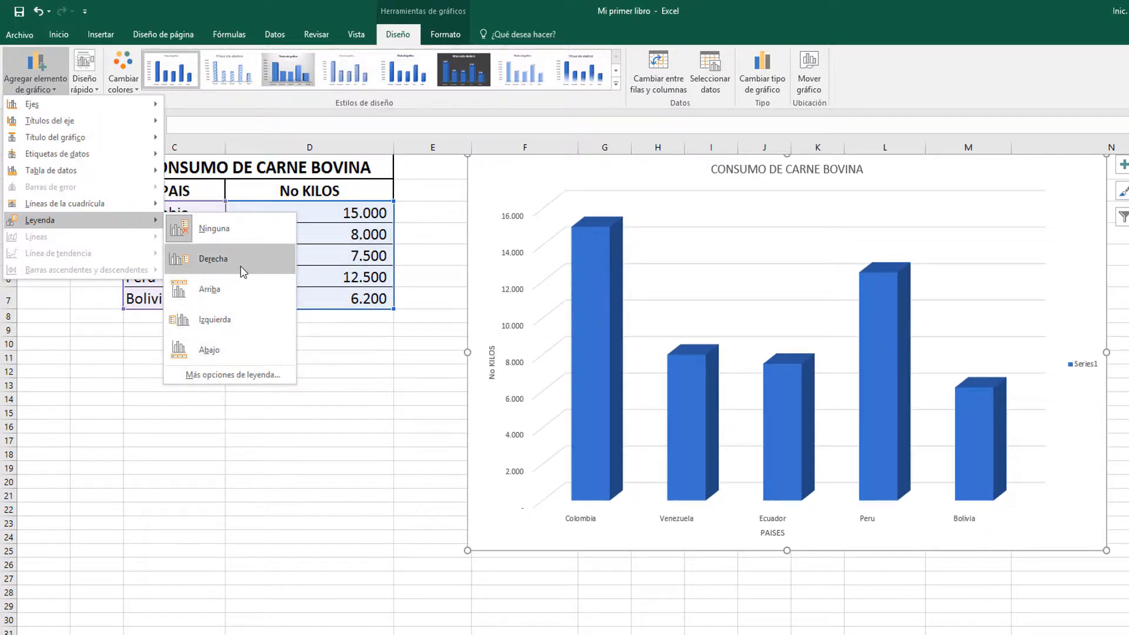
click(238, 262)
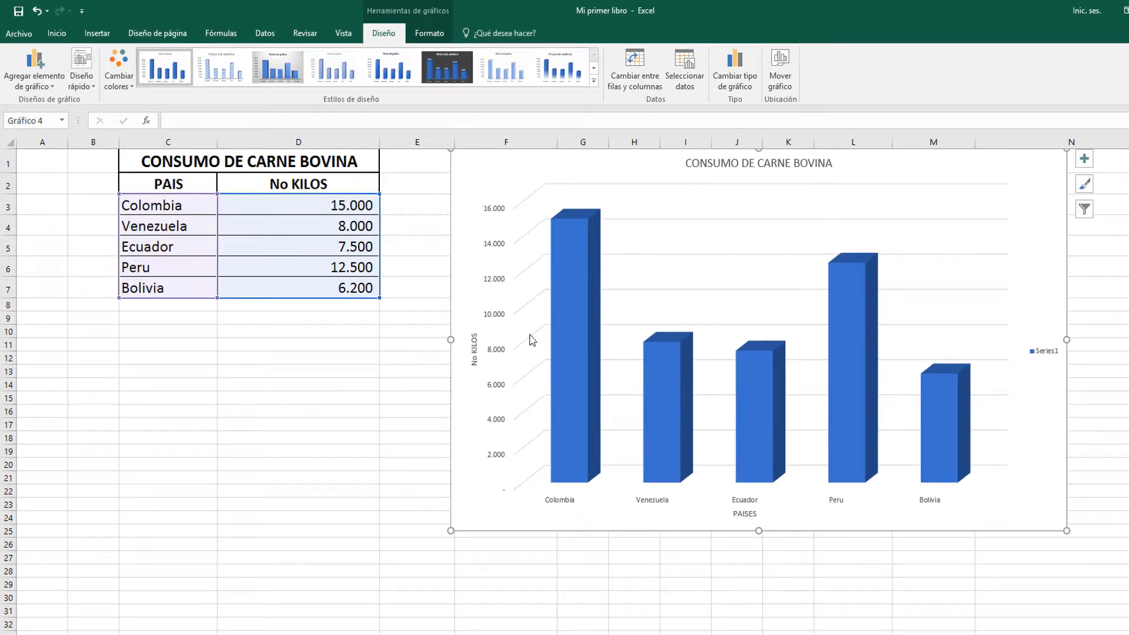
click(350, 368)
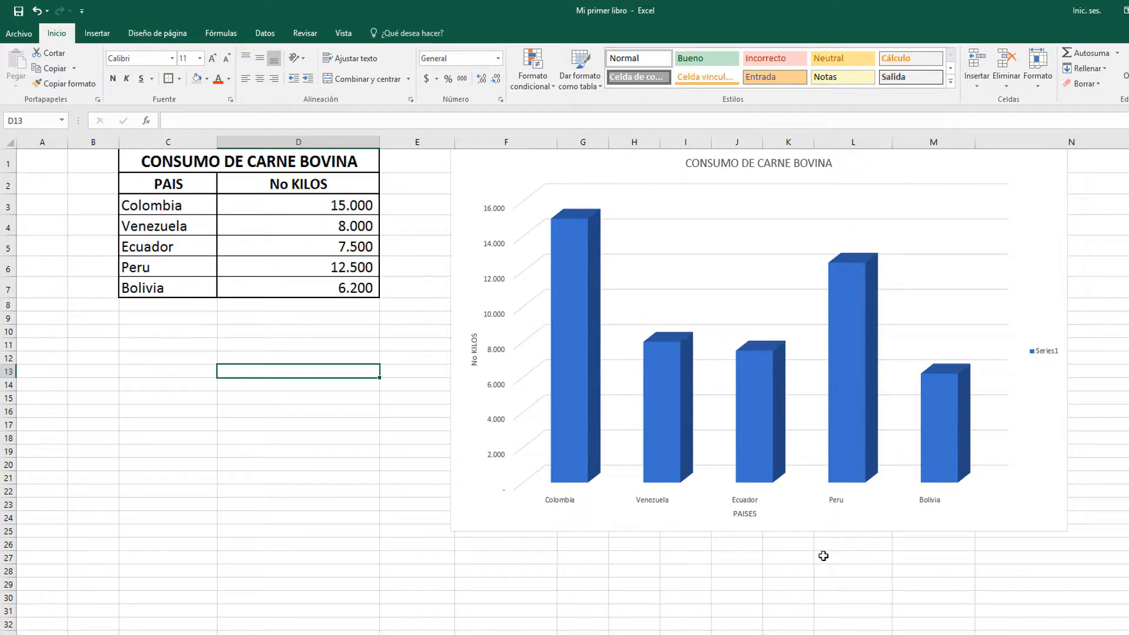
Fill only the Colombia column with a dark orange theme colour
click(583, 343)
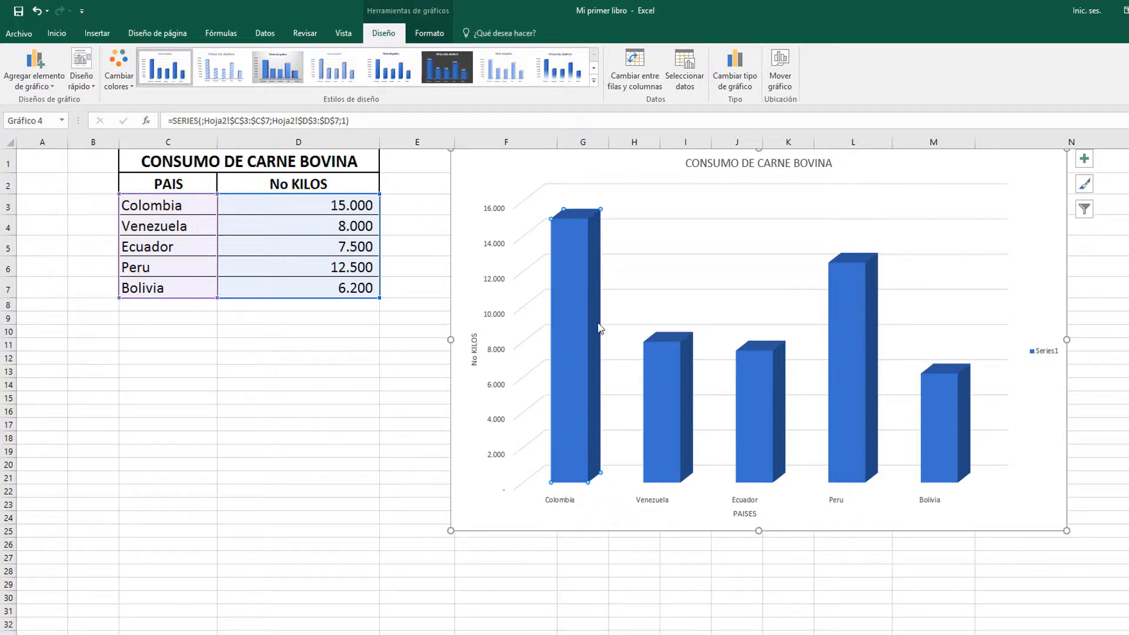
mouse_move(576, 311)
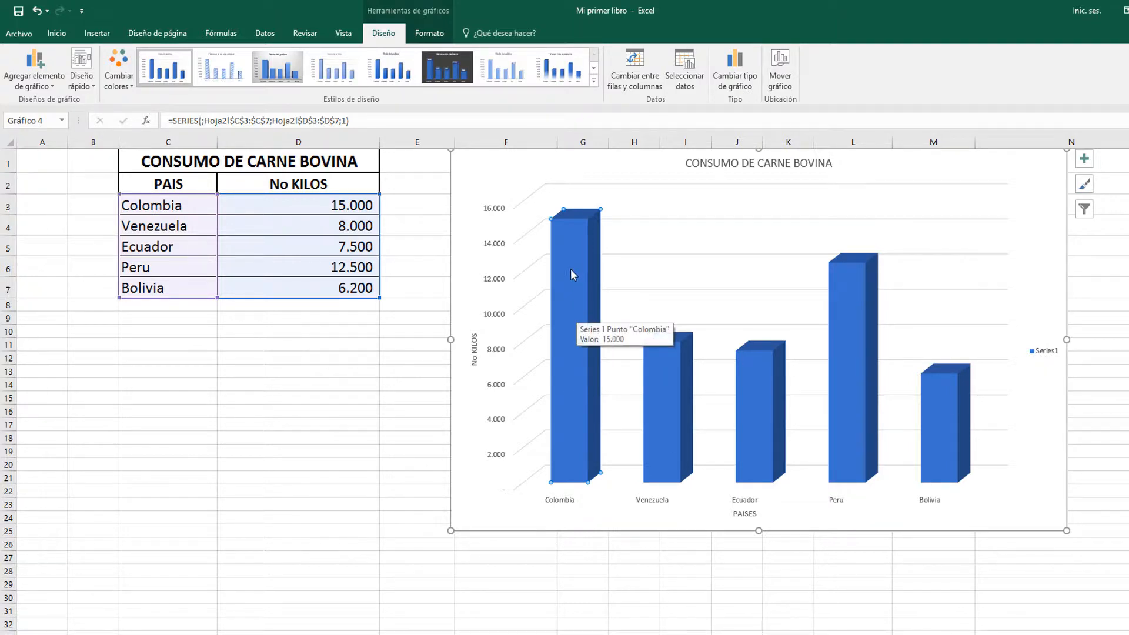
right_click(575, 326)
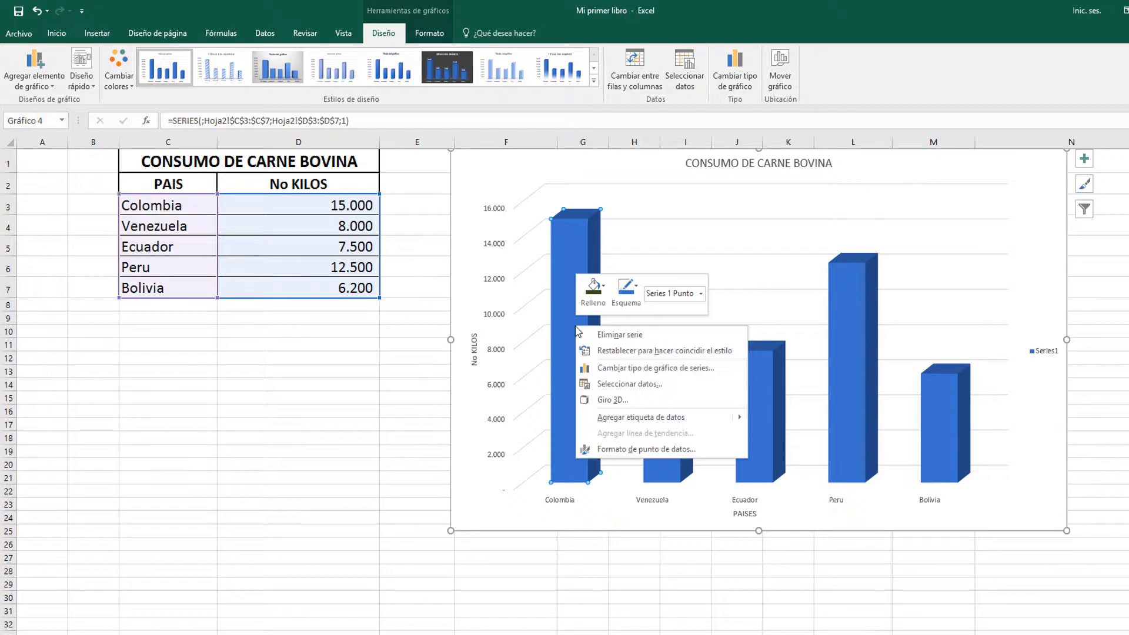
right_click(568, 321)
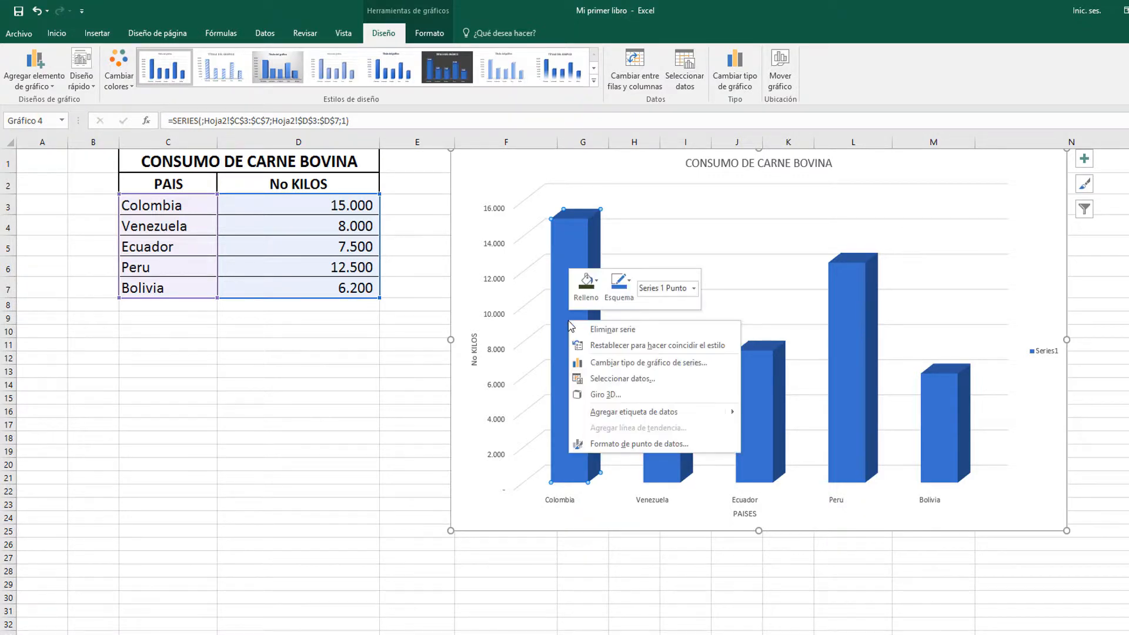
click(597, 282)
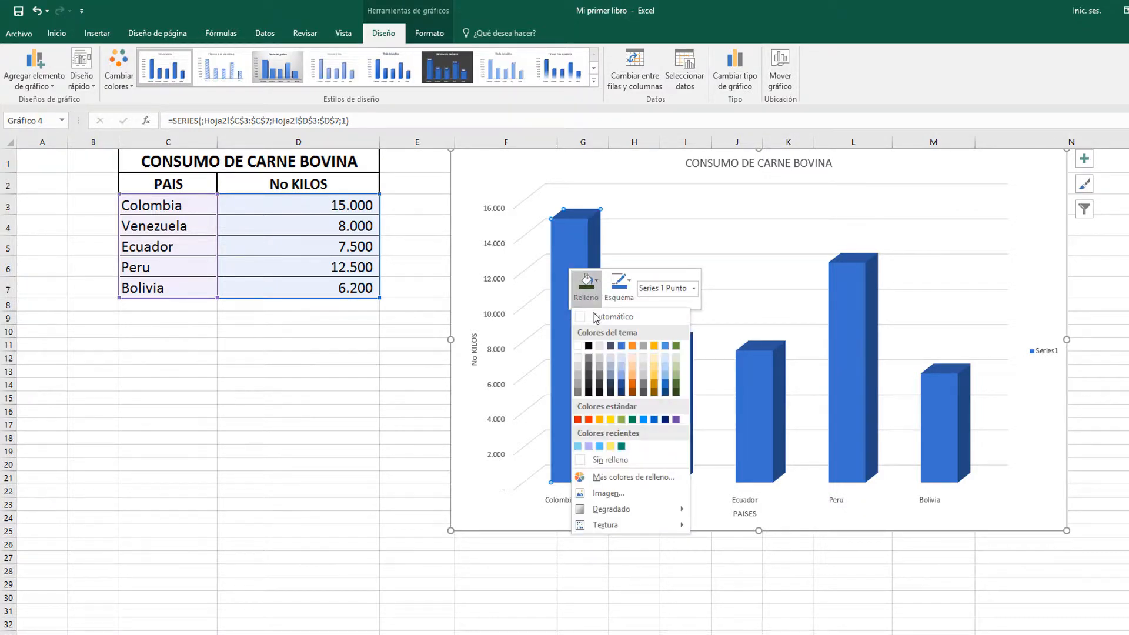
click(634, 387)
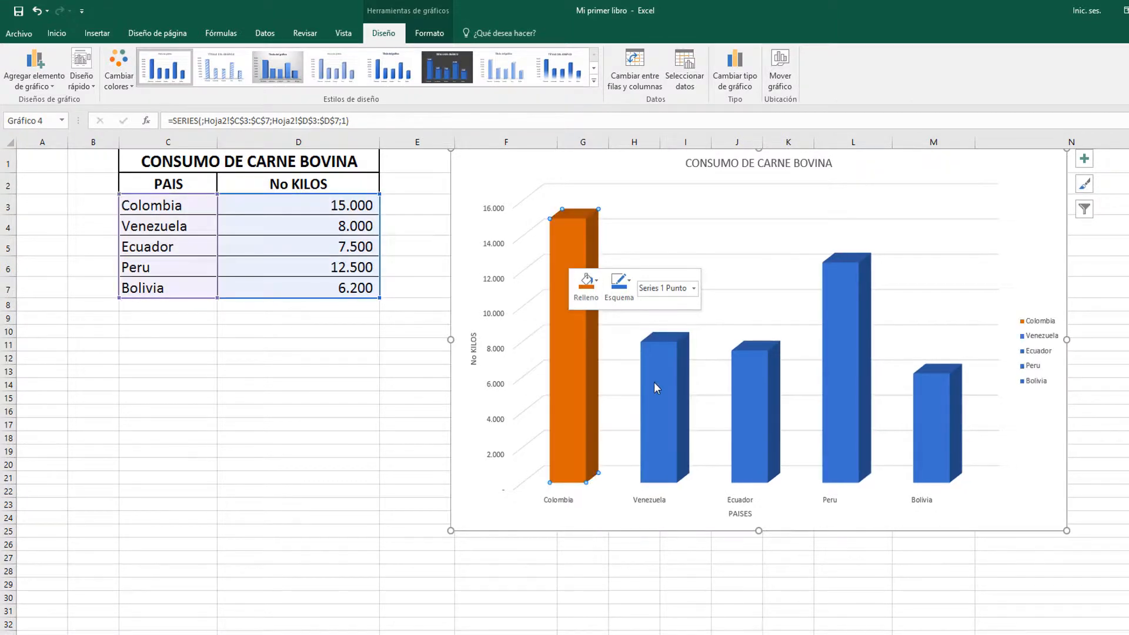
Fill only the Venezuela column with a medium grey theme colour
click(664, 383)
right_click(666, 386)
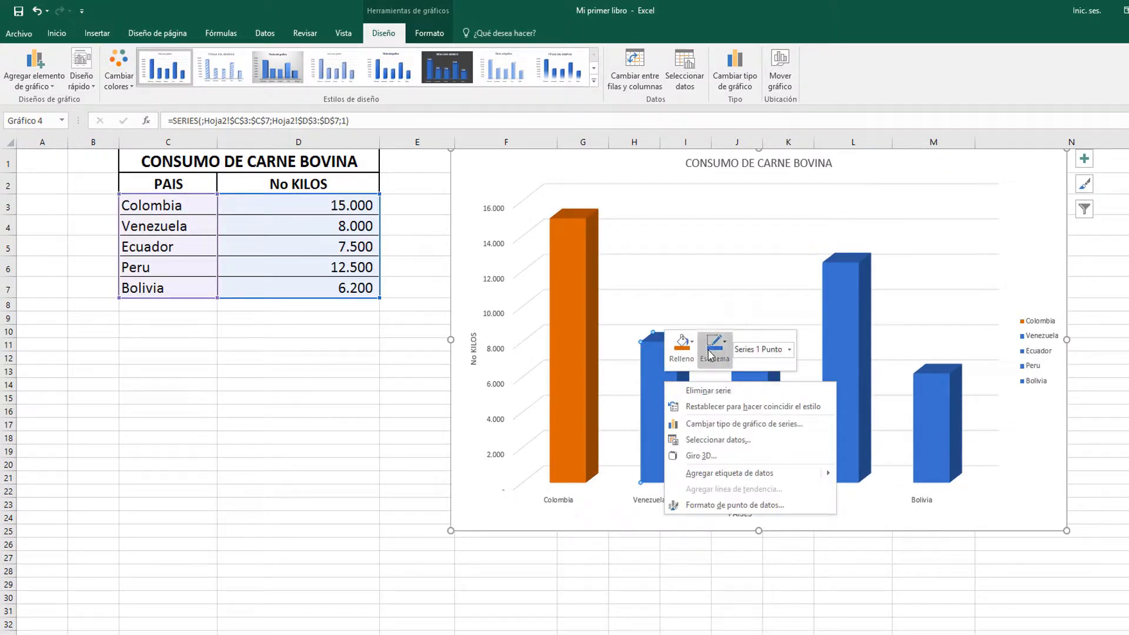
click(690, 347)
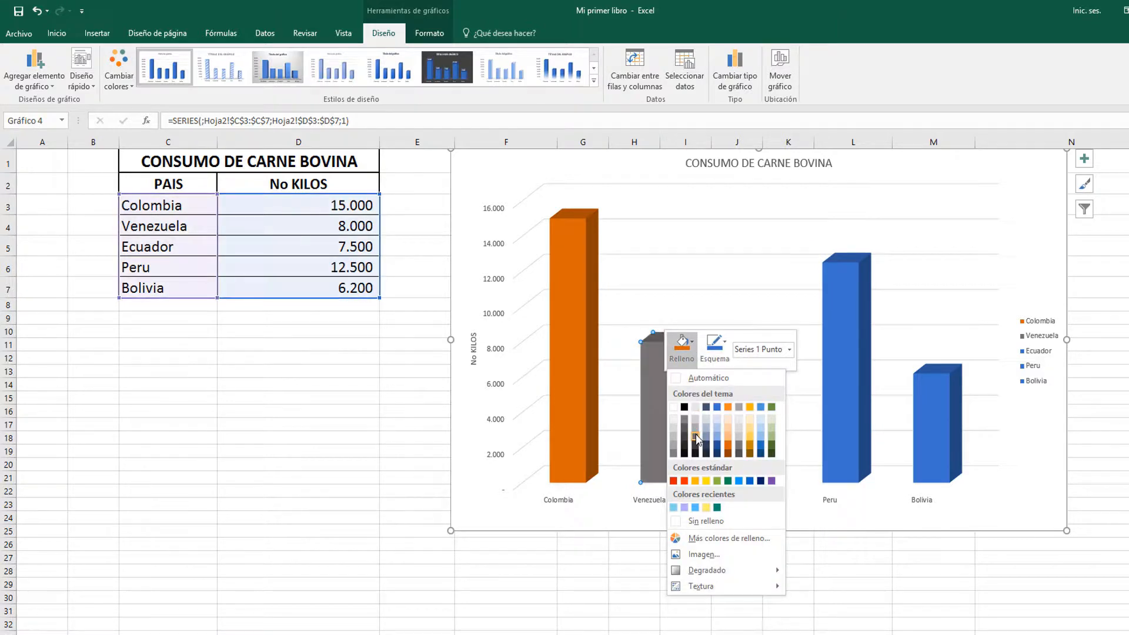
click(695, 436)
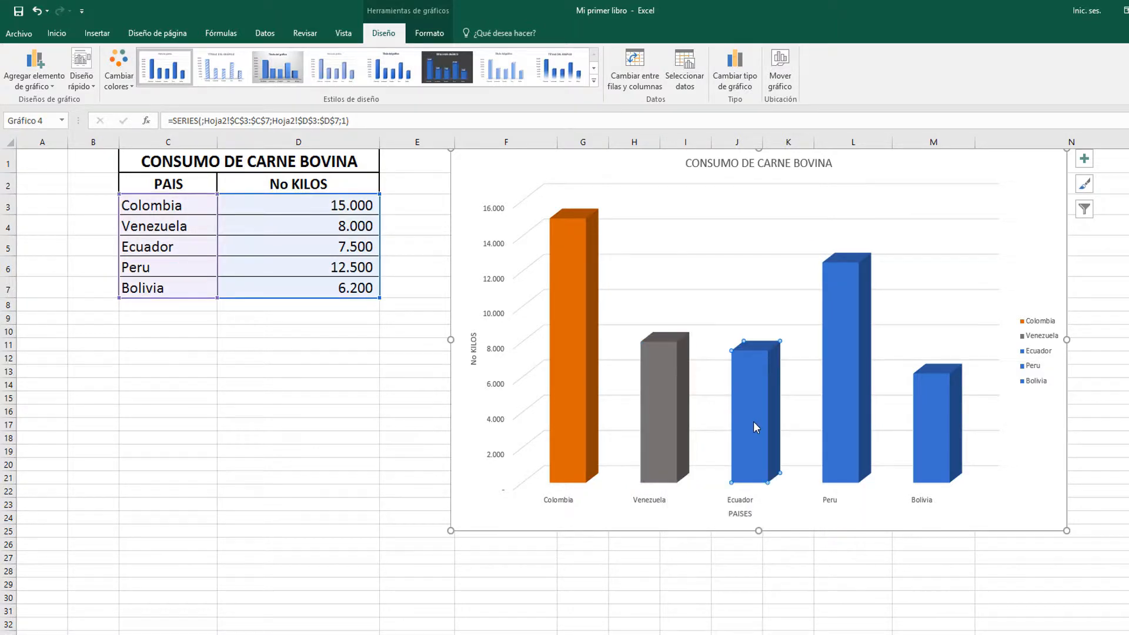
Fill only the Ecuador column with a light gold theme colour
right_click(753, 422)
click(771, 385)
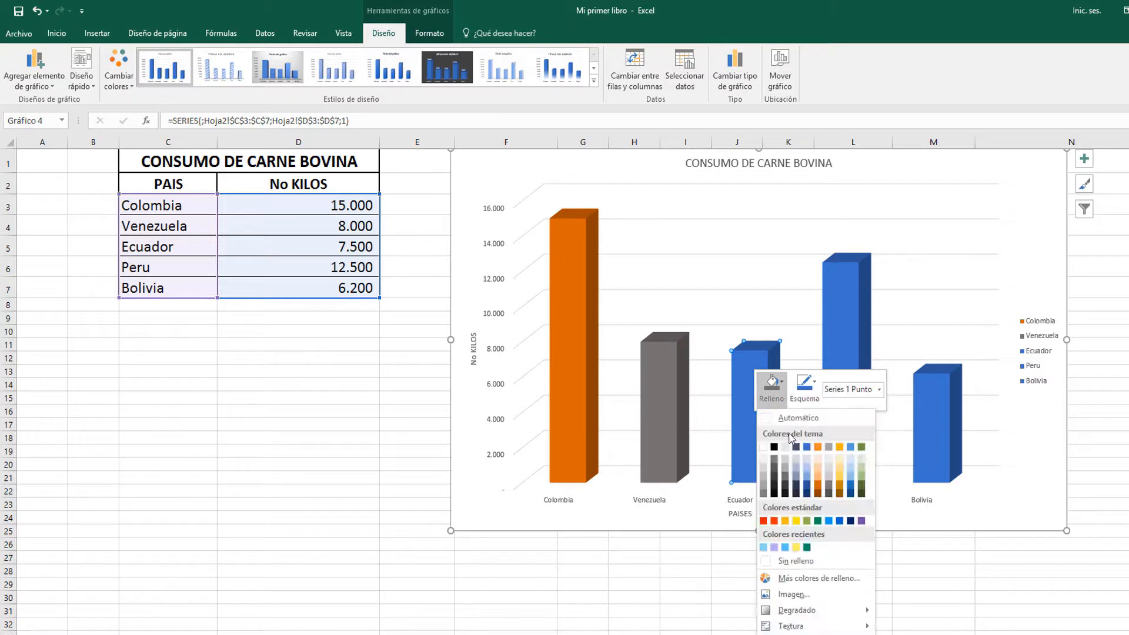
click(840, 479)
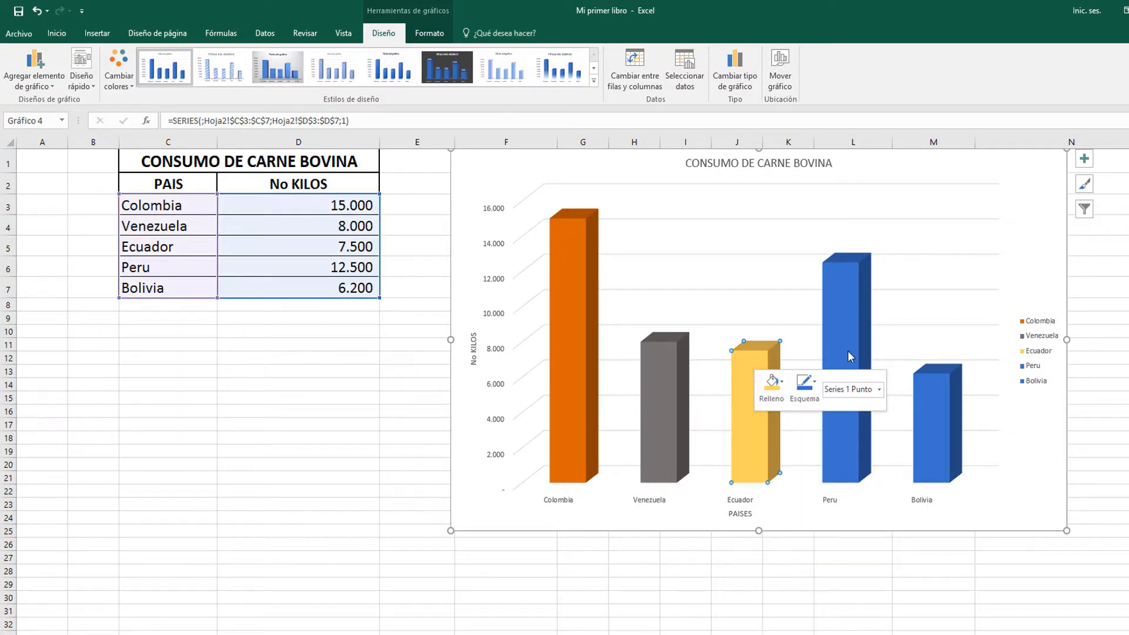
Fill only the Peru column with the standard orange-red colour
right_click(847, 341)
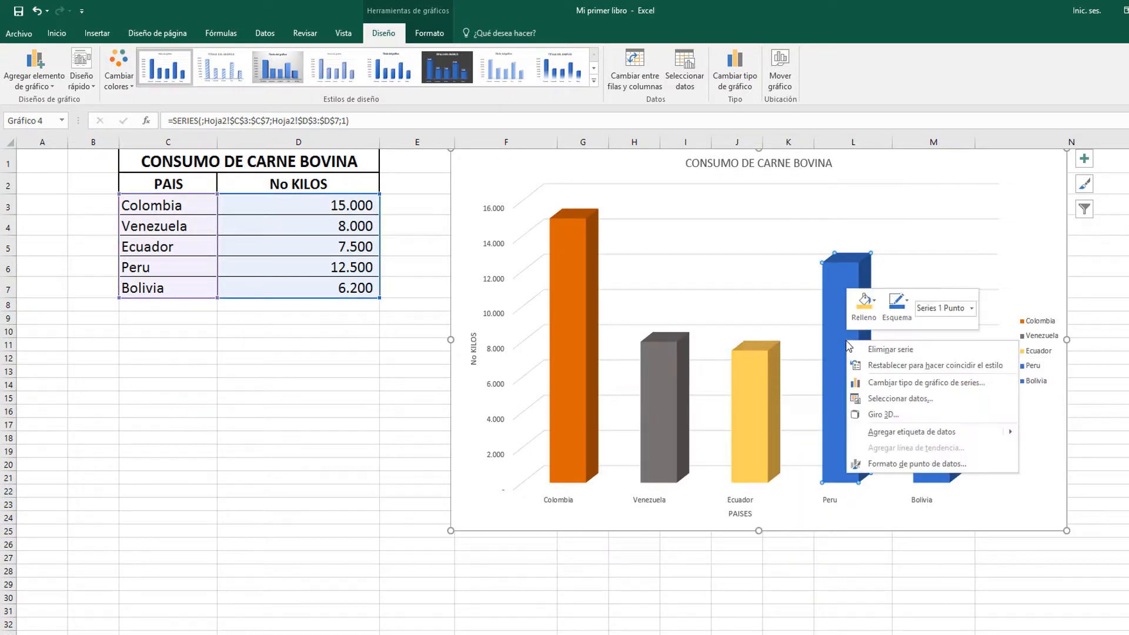
click(875, 303)
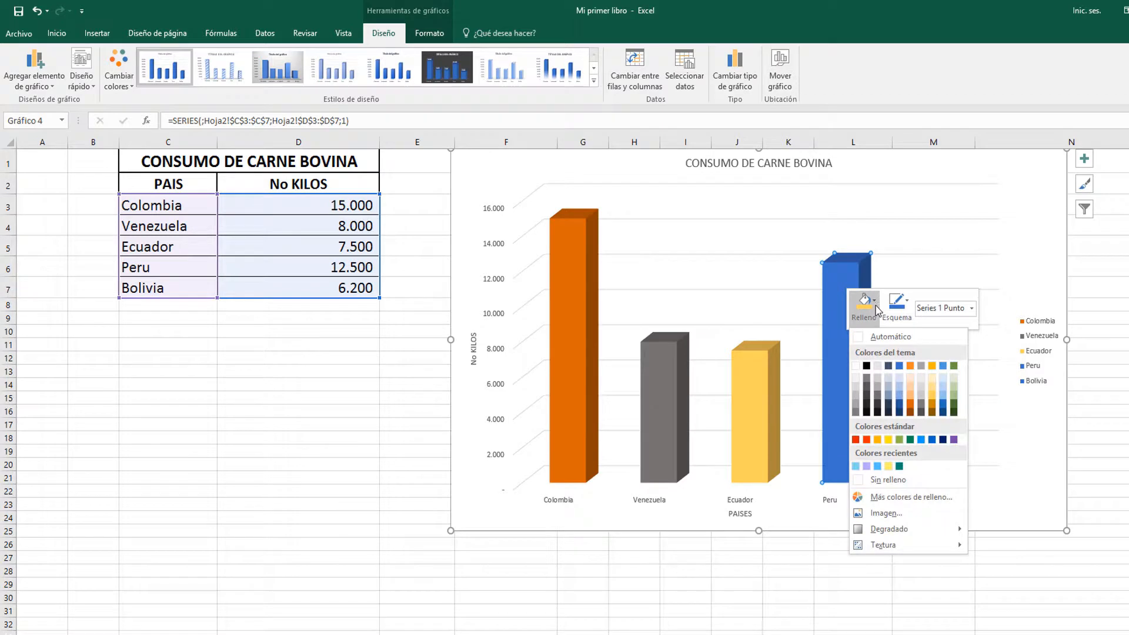
click(869, 438)
Fill only the Bolivia column with a dark grey theme colour, and select the chart's legend
right_click(931, 406)
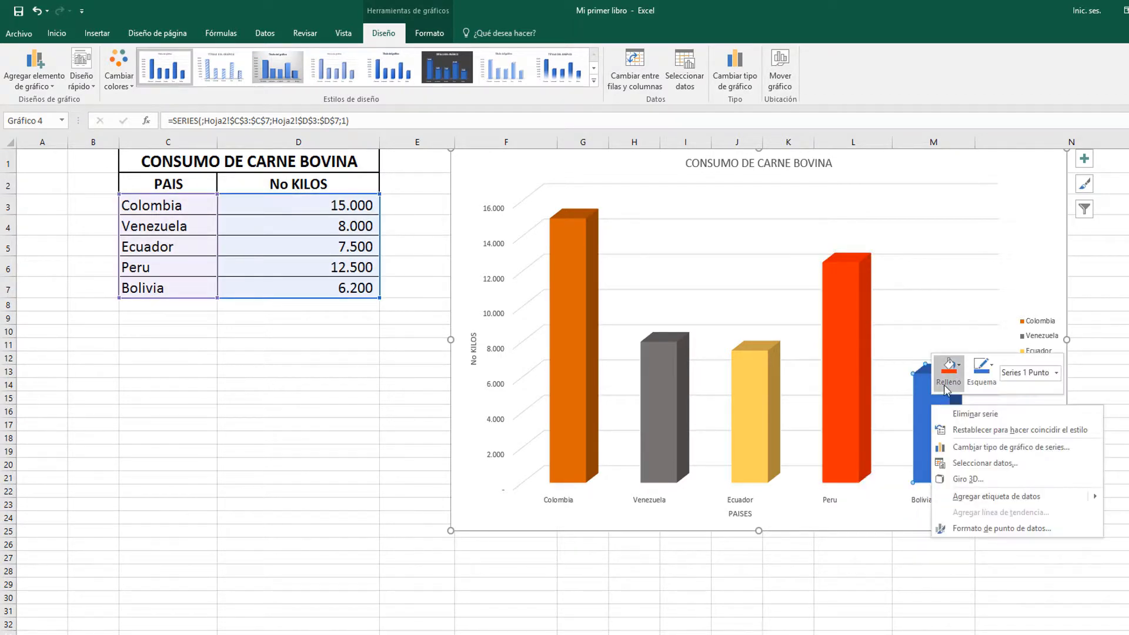
click(947, 379)
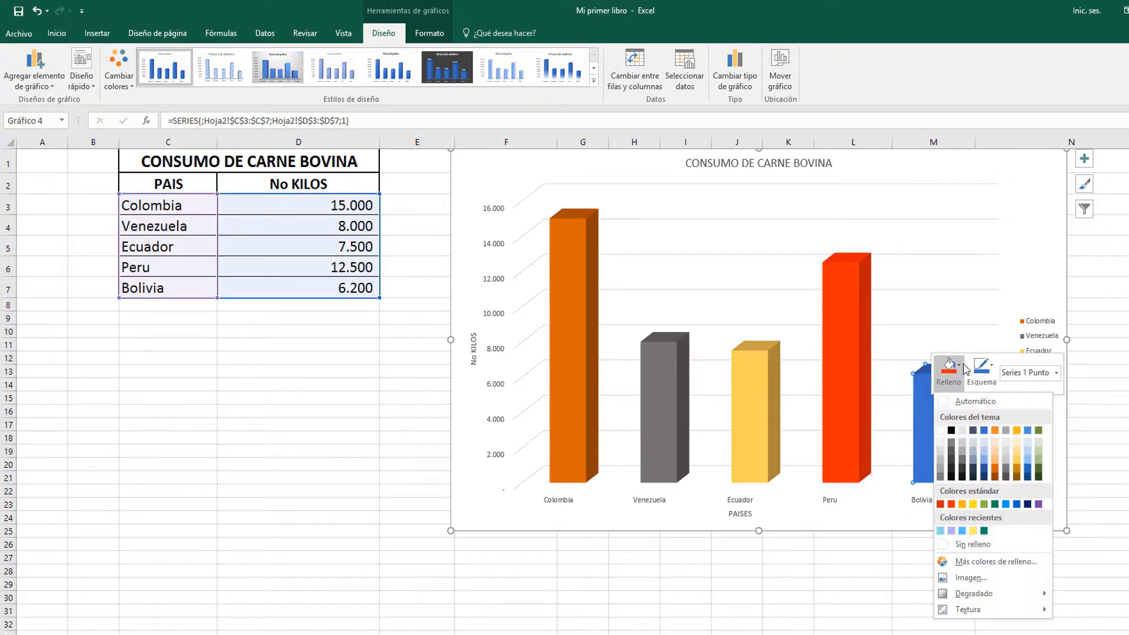
click(1005, 477)
click(1122, 355)
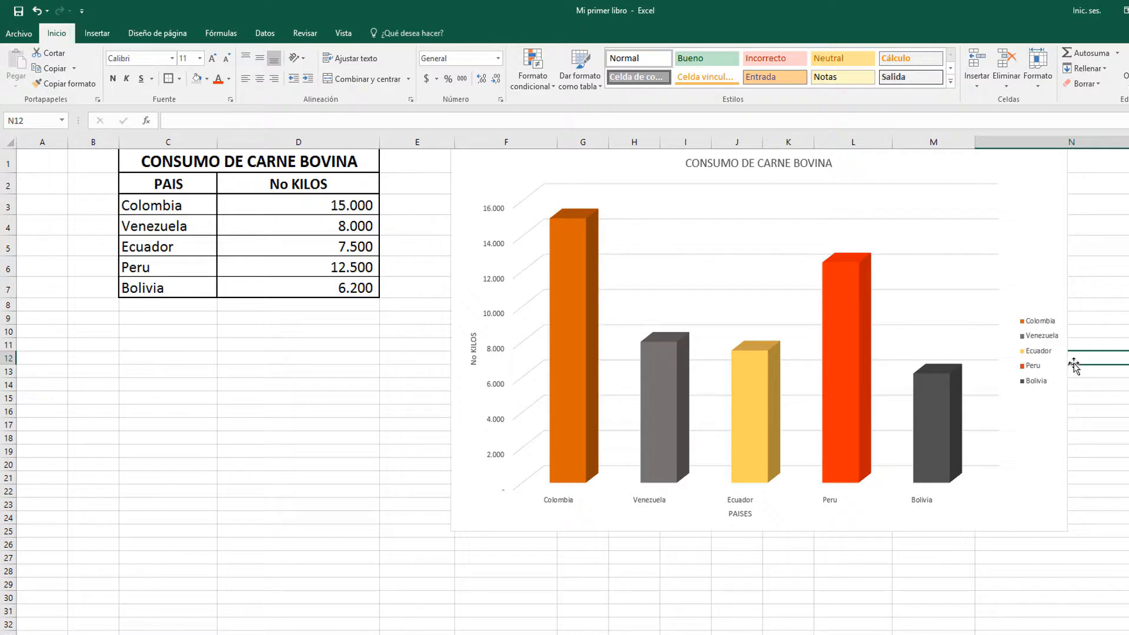
click(1045, 327)
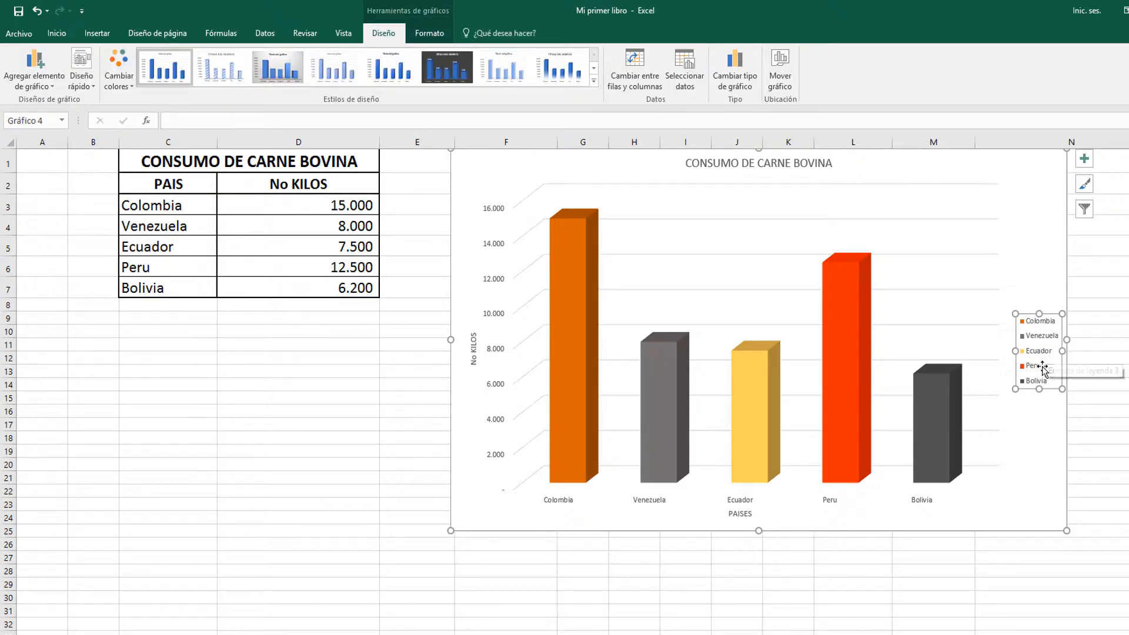
Select the whole text of the chart title CONSUMO DE CARNE BOVINA and set its font size to 28
click(1032, 435)
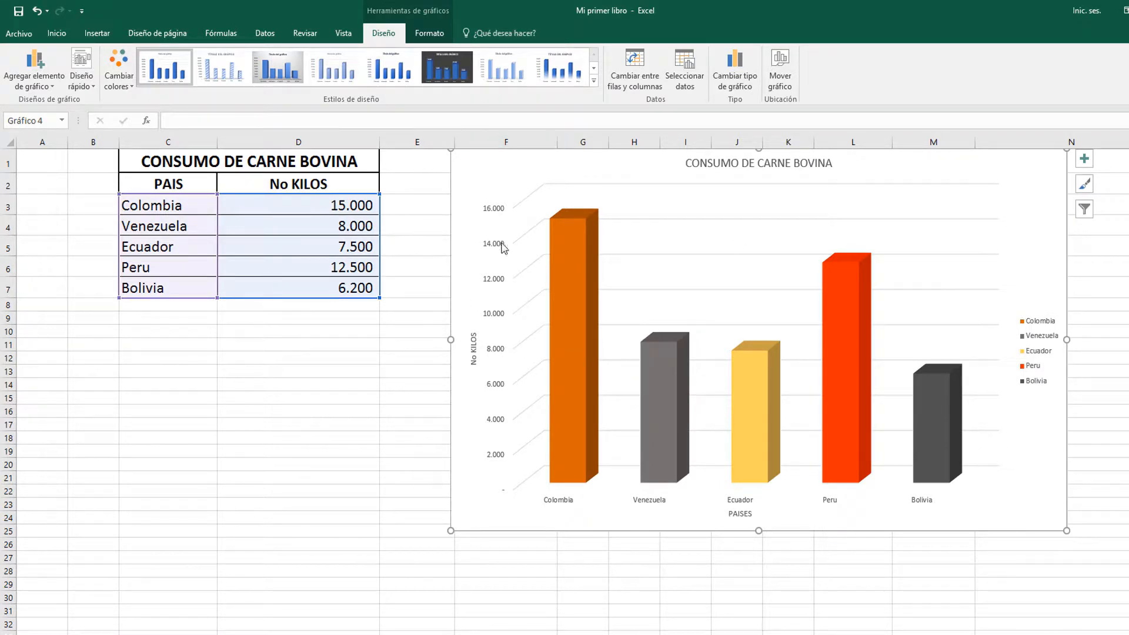
click(707, 160)
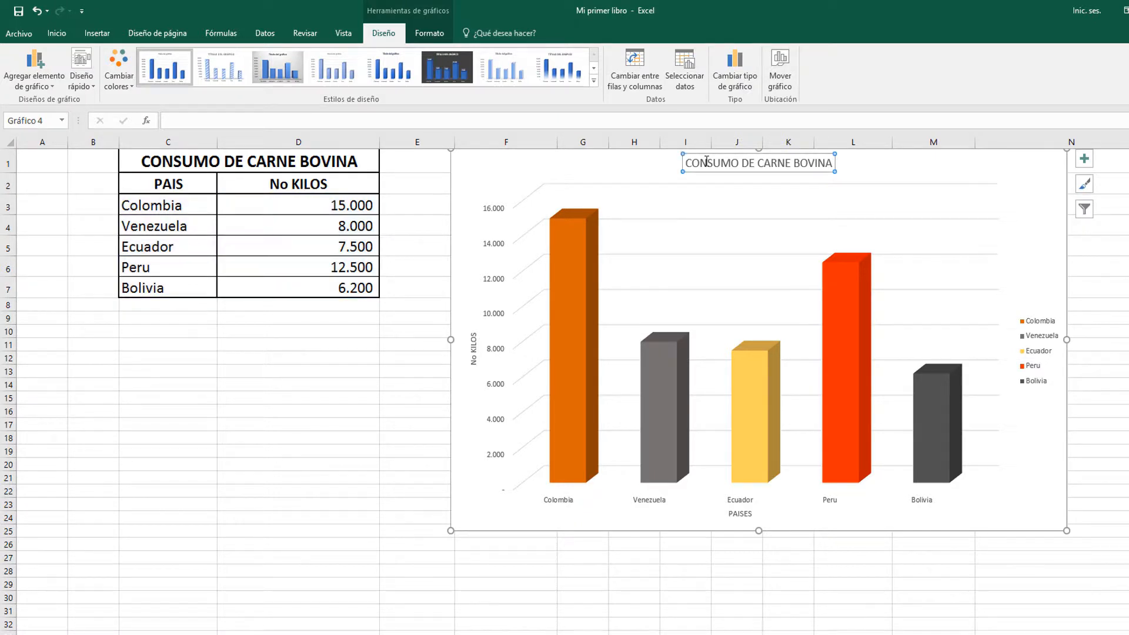
right_click(707, 160)
click(700, 163)
drag(687, 162, 834, 159)
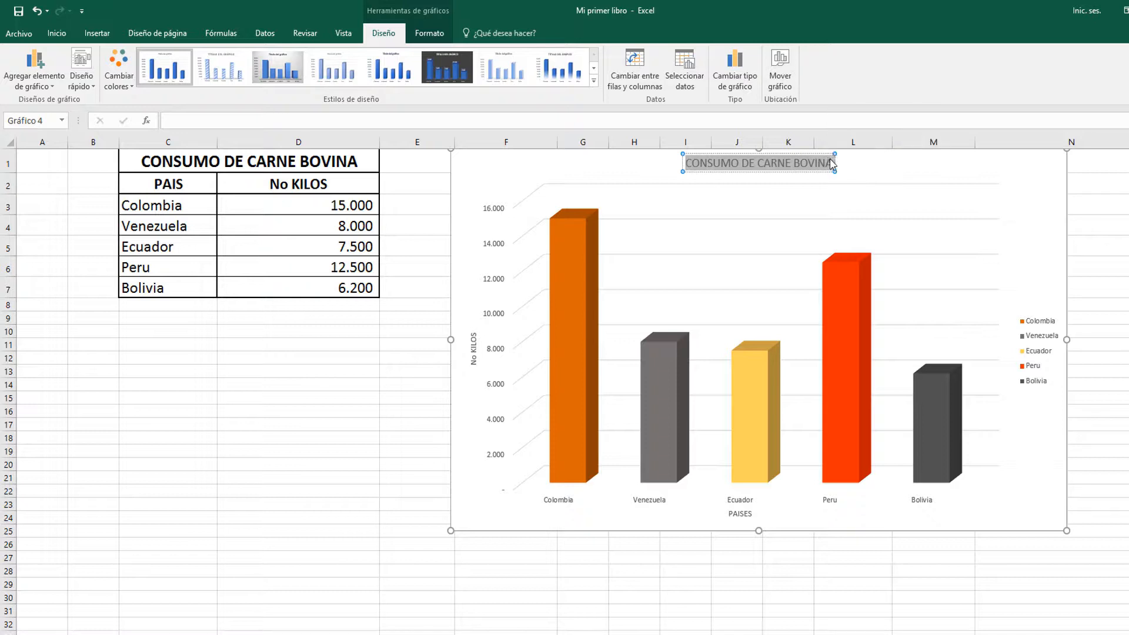
click(832, 163)
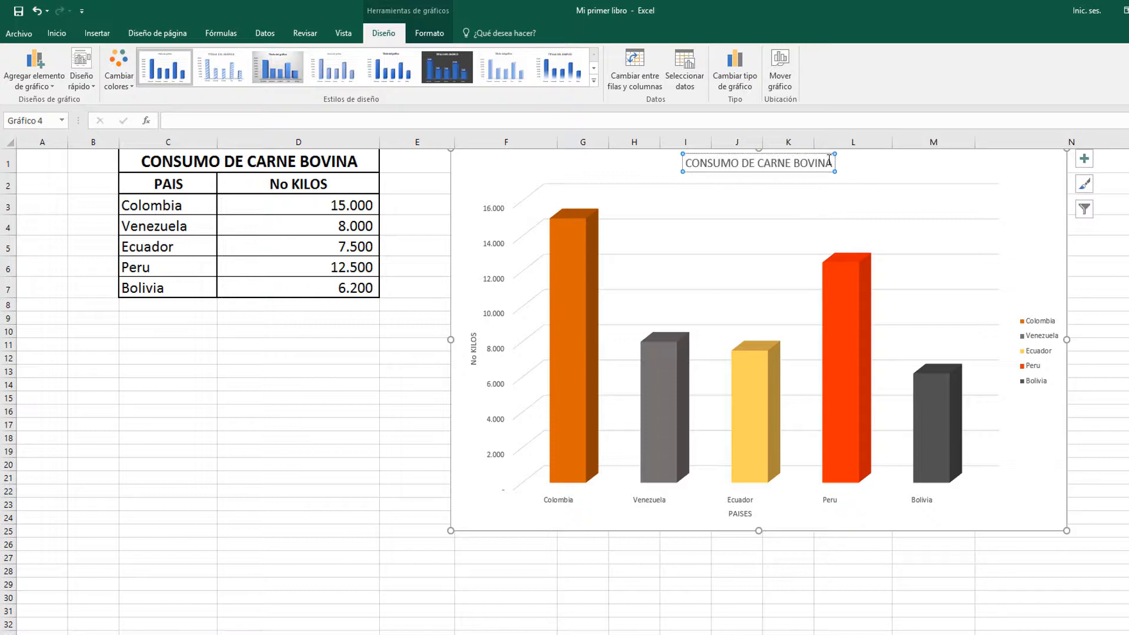
drag(832, 163, 685, 163)
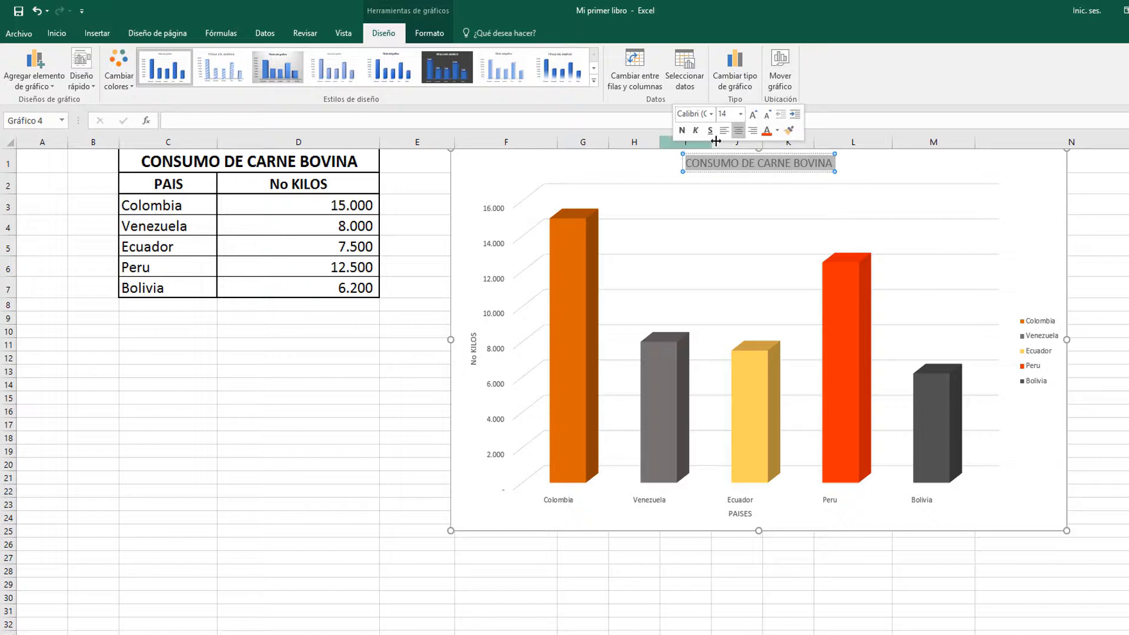
right_click(688, 166)
key(Escape)
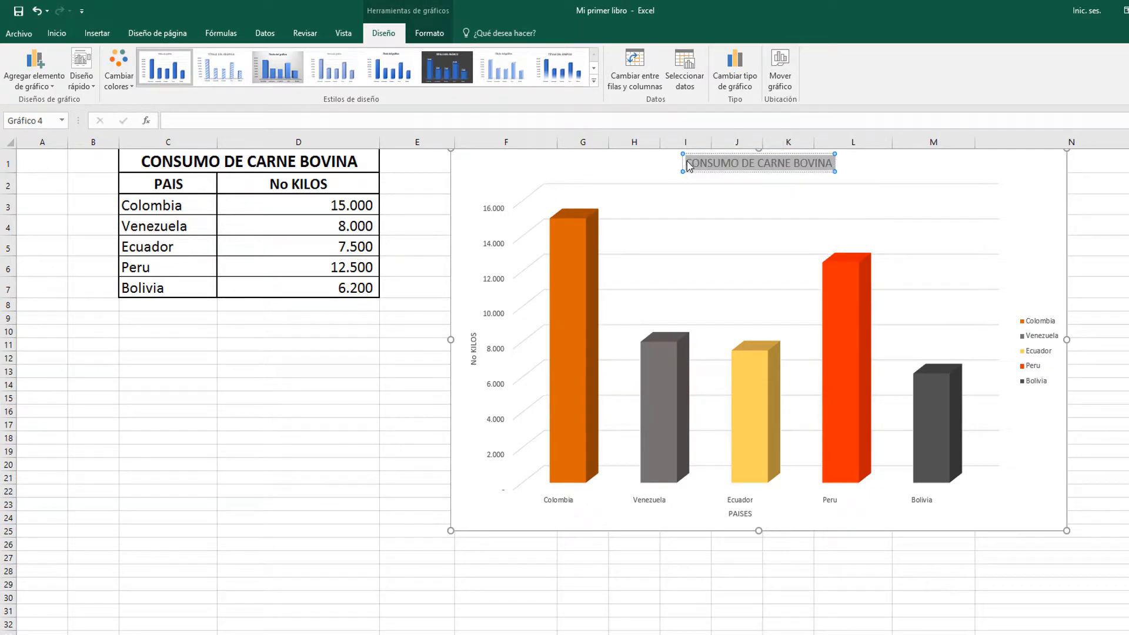
drag(688, 160, 811, 158)
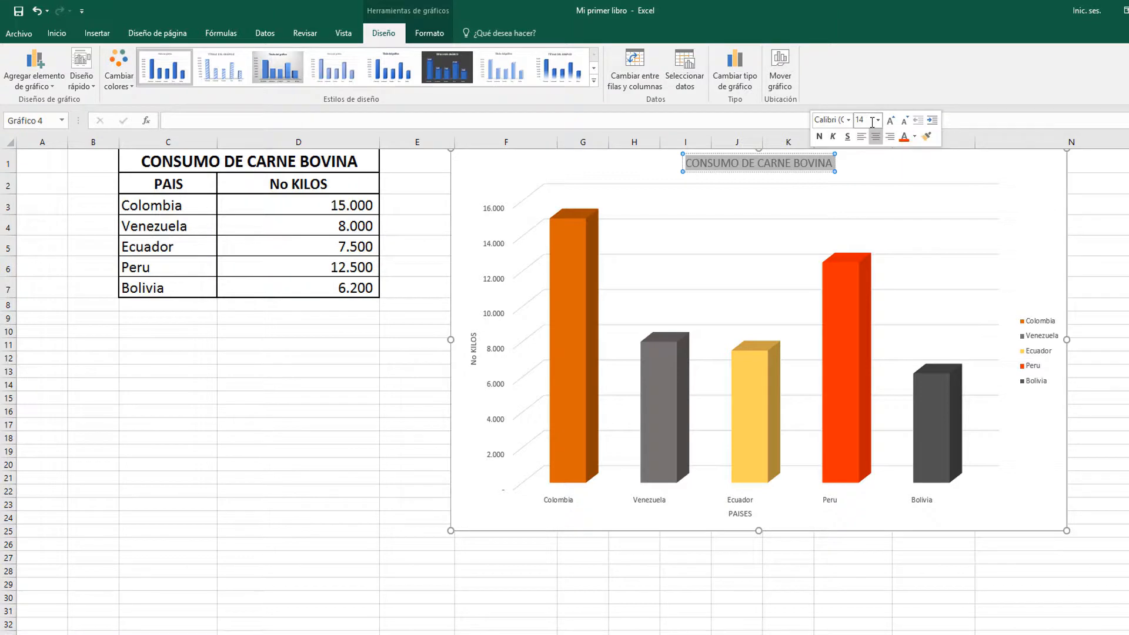
click(877, 122)
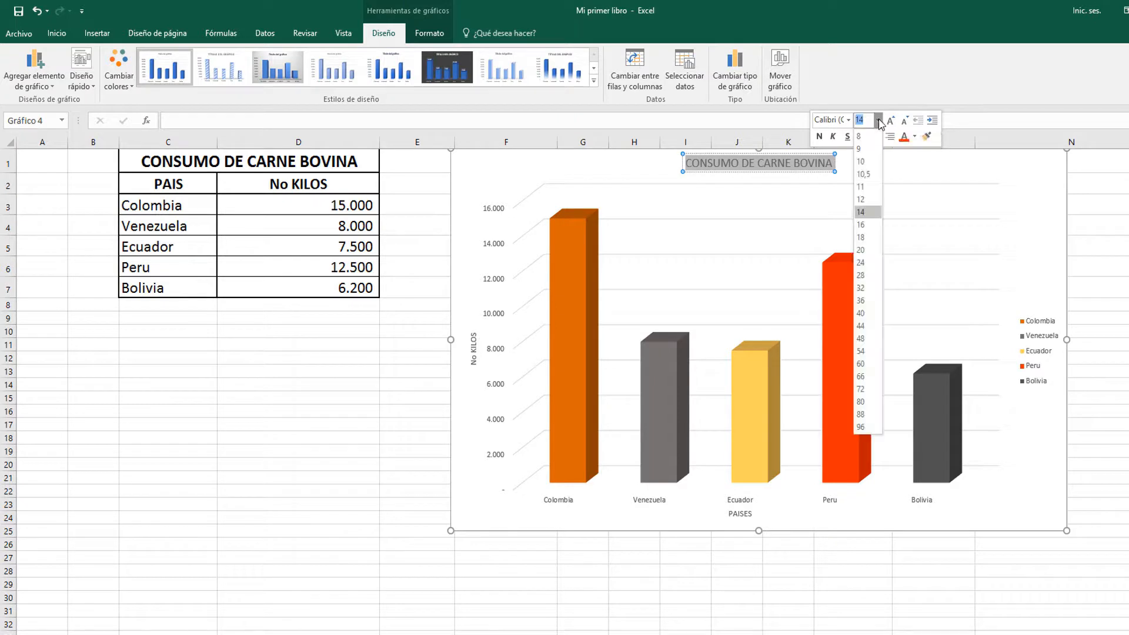
click(861, 277)
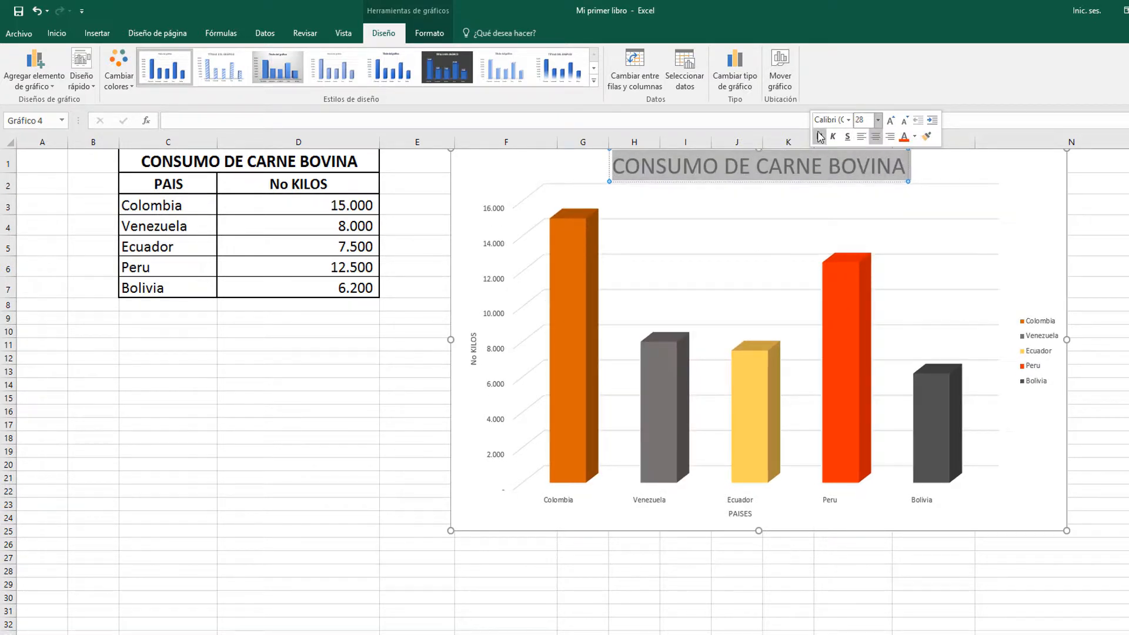
Make the chart title bold and colour it with the standard orange-red, leaving the chart deselected
click(820, 136)
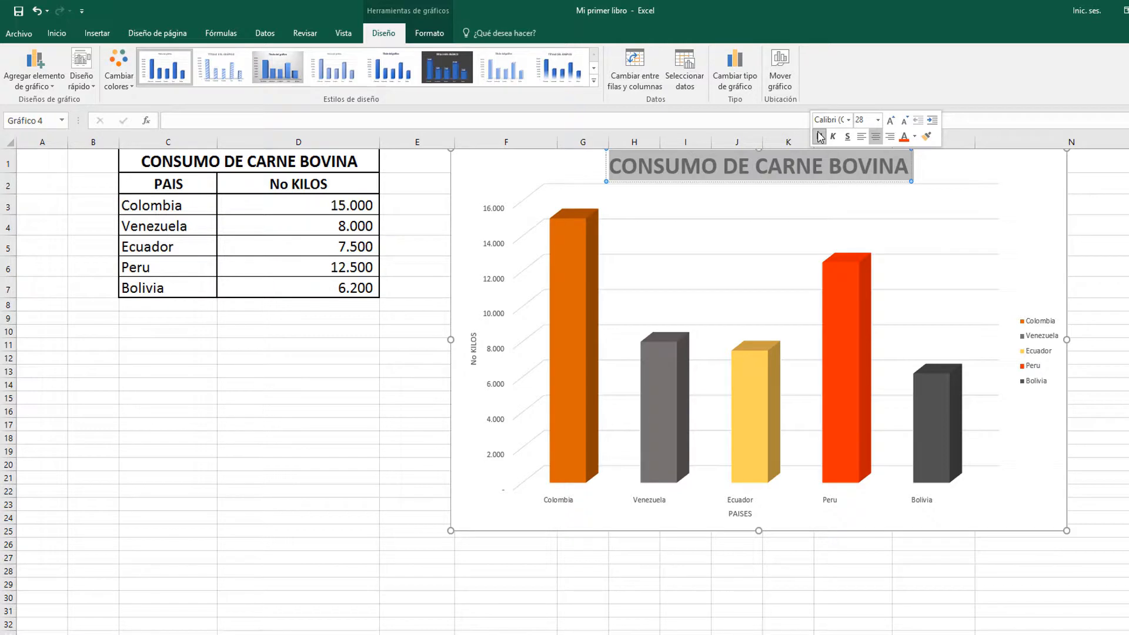
click(915, 137)
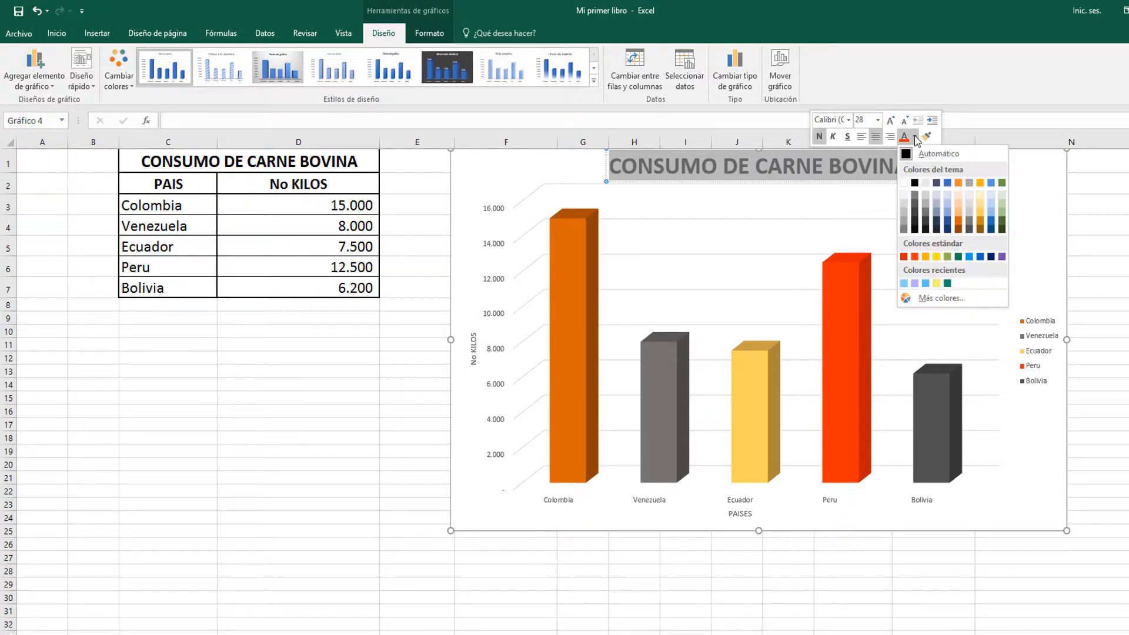
click(915, 259)
click(1003, 197)
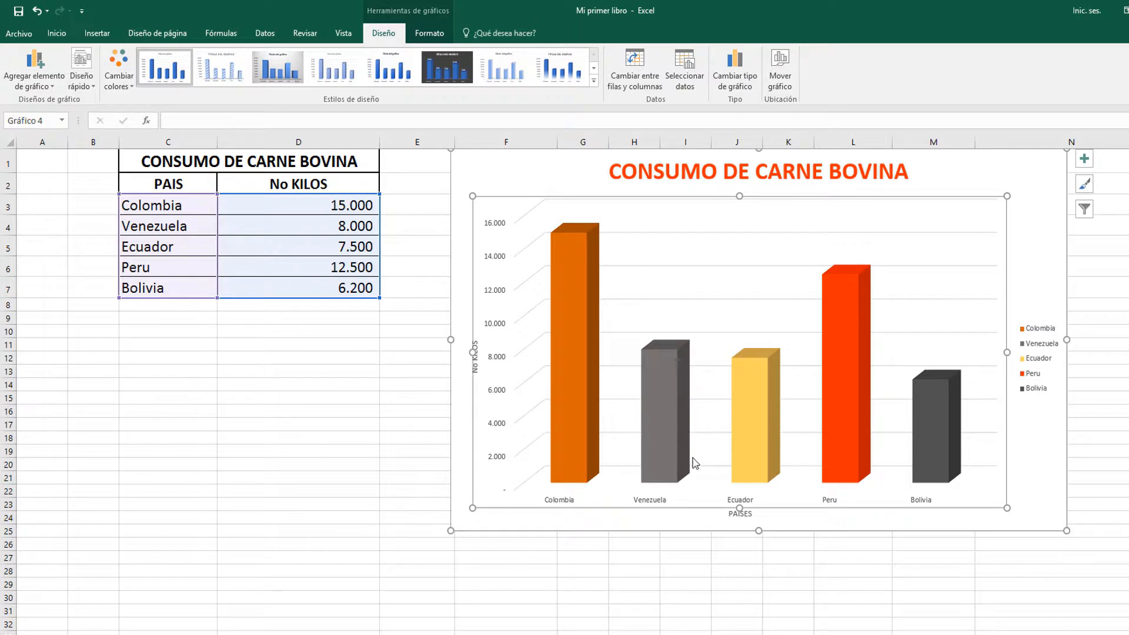
click(715, 583)
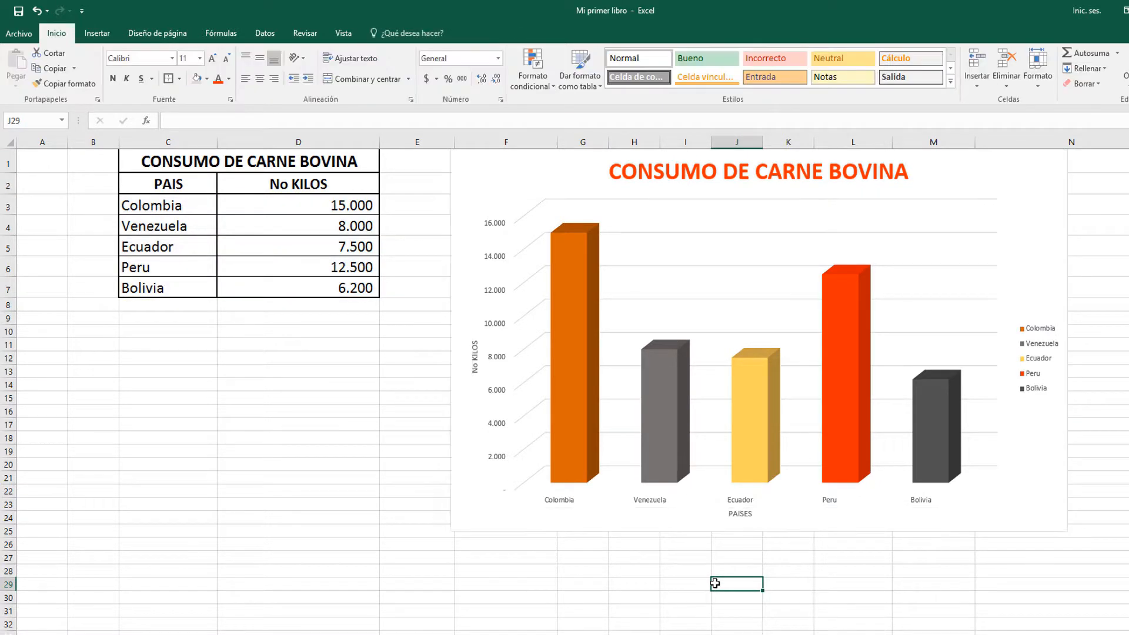
Format the vertical axis title No KILOS as bold, size 12, in the standard green colour
click(535, 168)
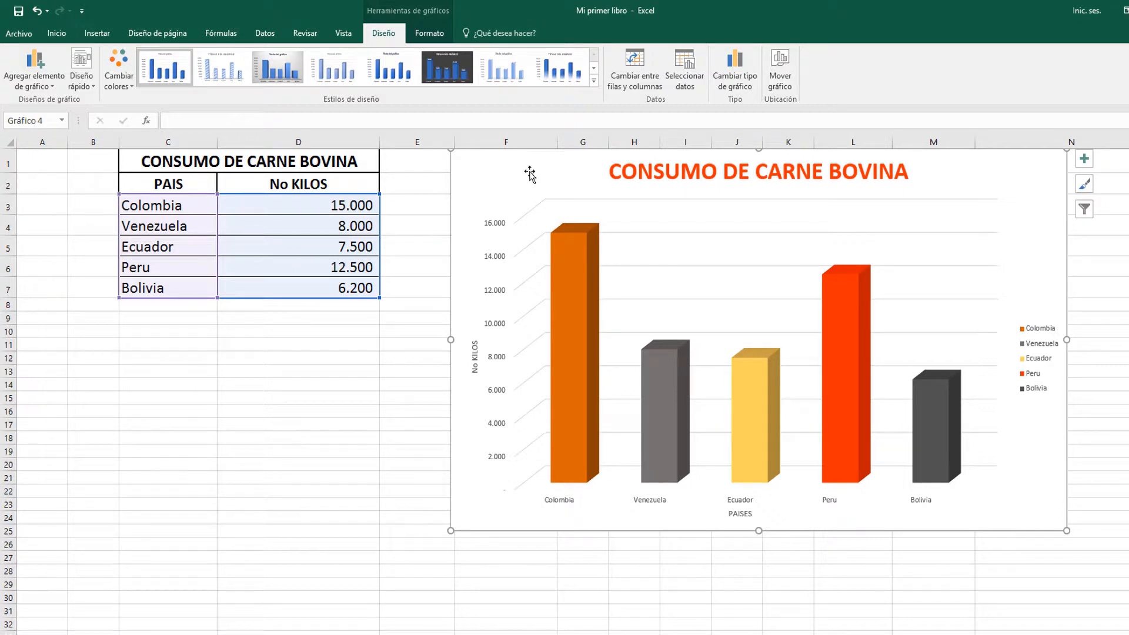
click(475, 359)
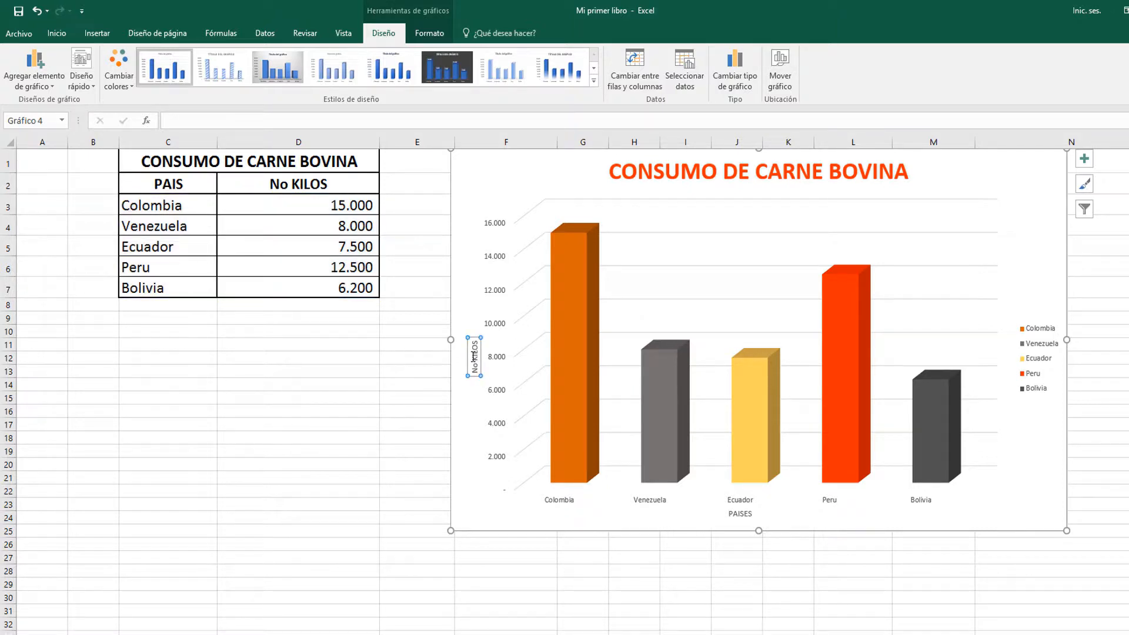
click(473, 340)
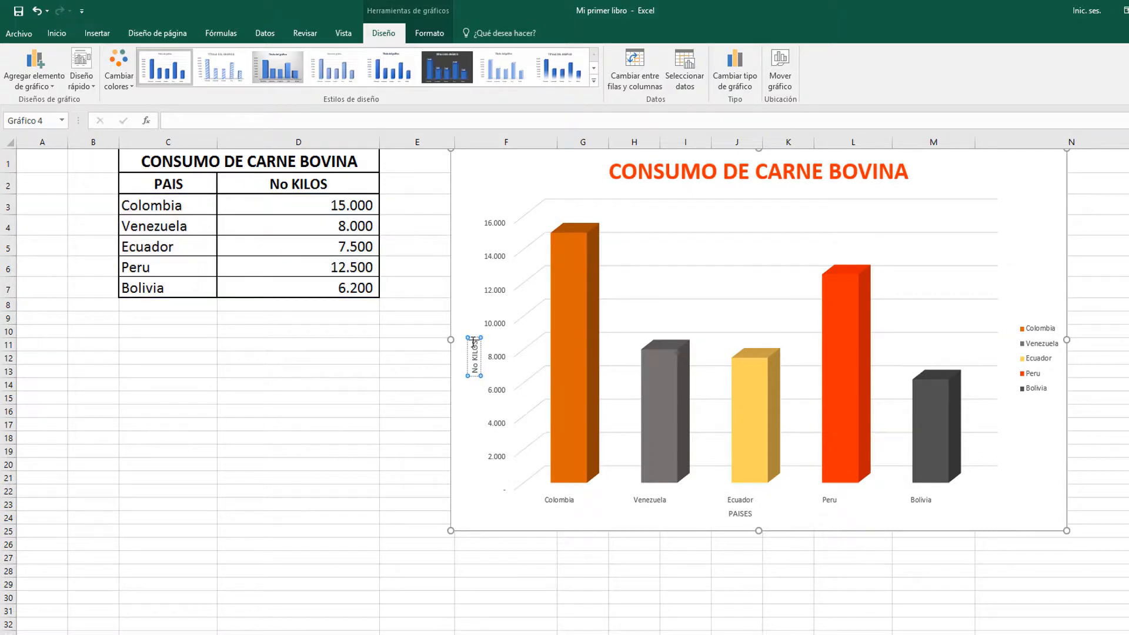
drag(473, 341, 475, 372)
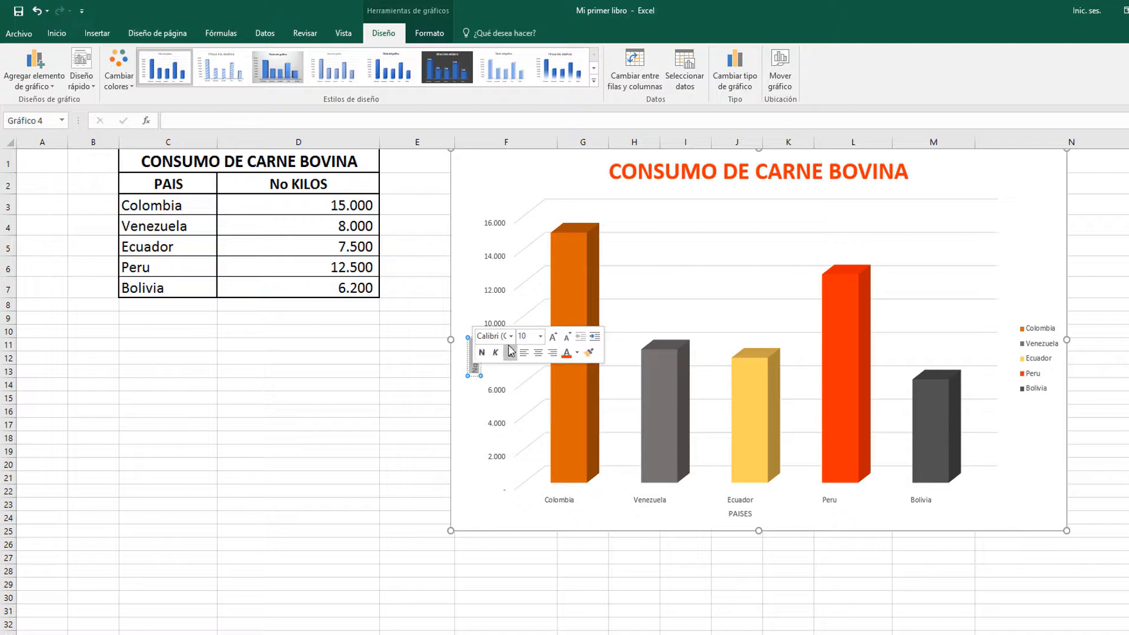
click(540, 336)
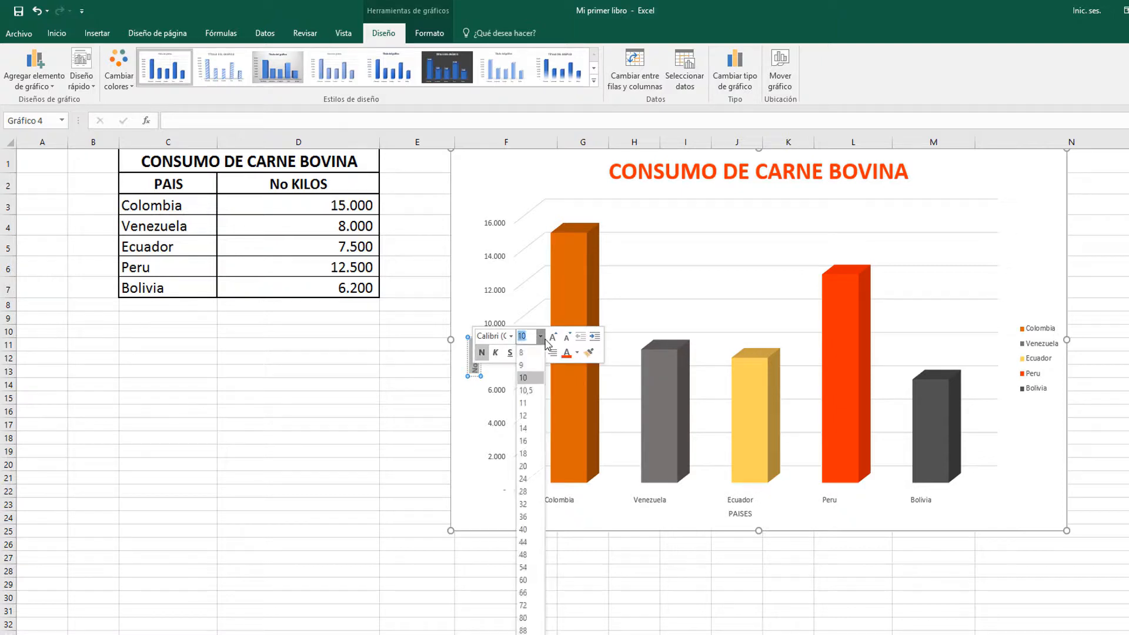
click(537, 415)
click(576, 353)
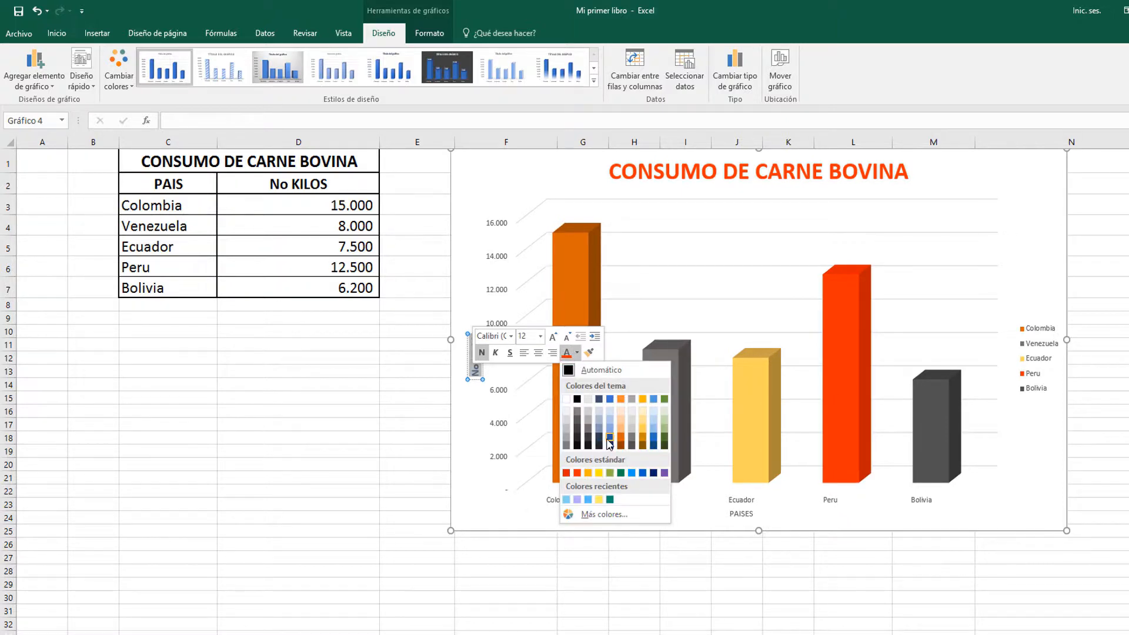
click(622, 473)
key(Escape)
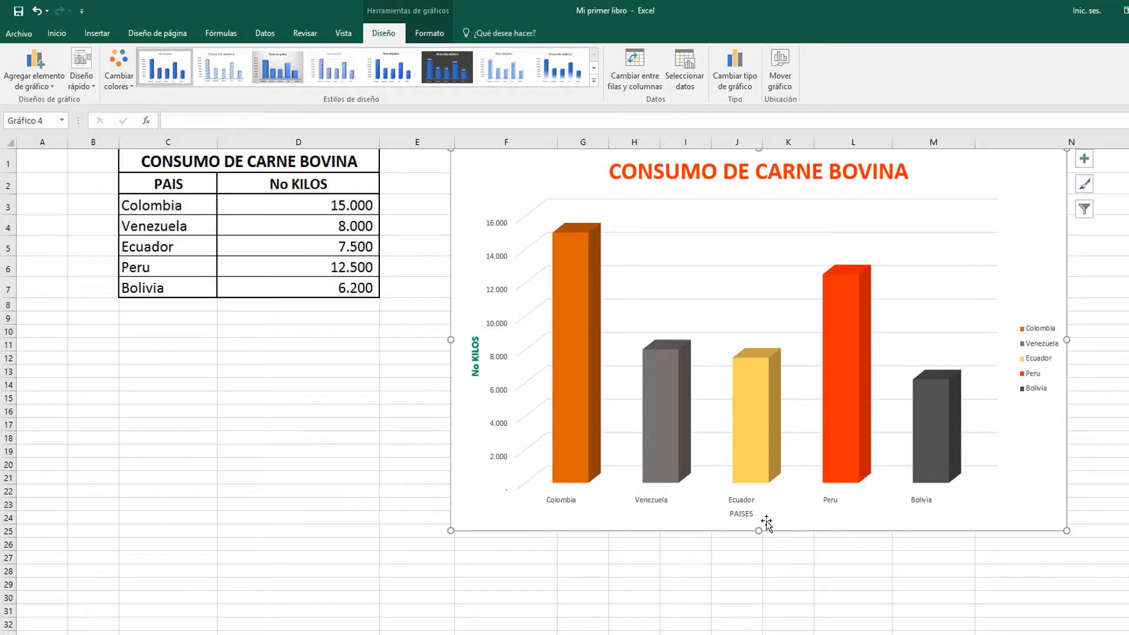
Format the horizontal axis title PAISES as bold, size 14, in the standard orange-red colour
click(750, 512)
double_click(750, 513)
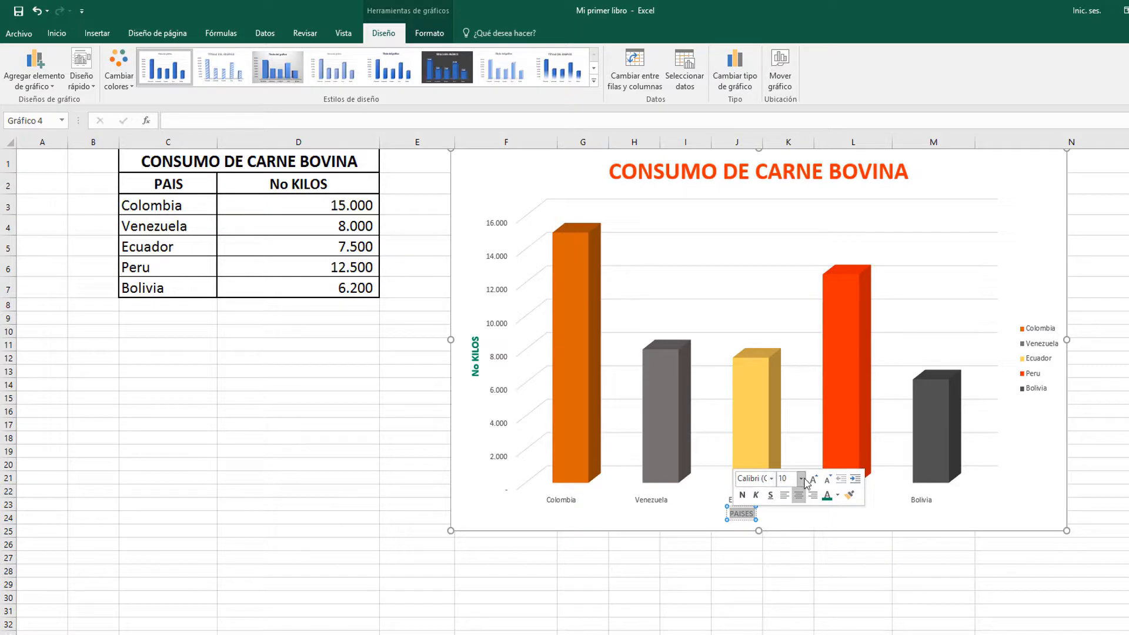
click(801, 478)
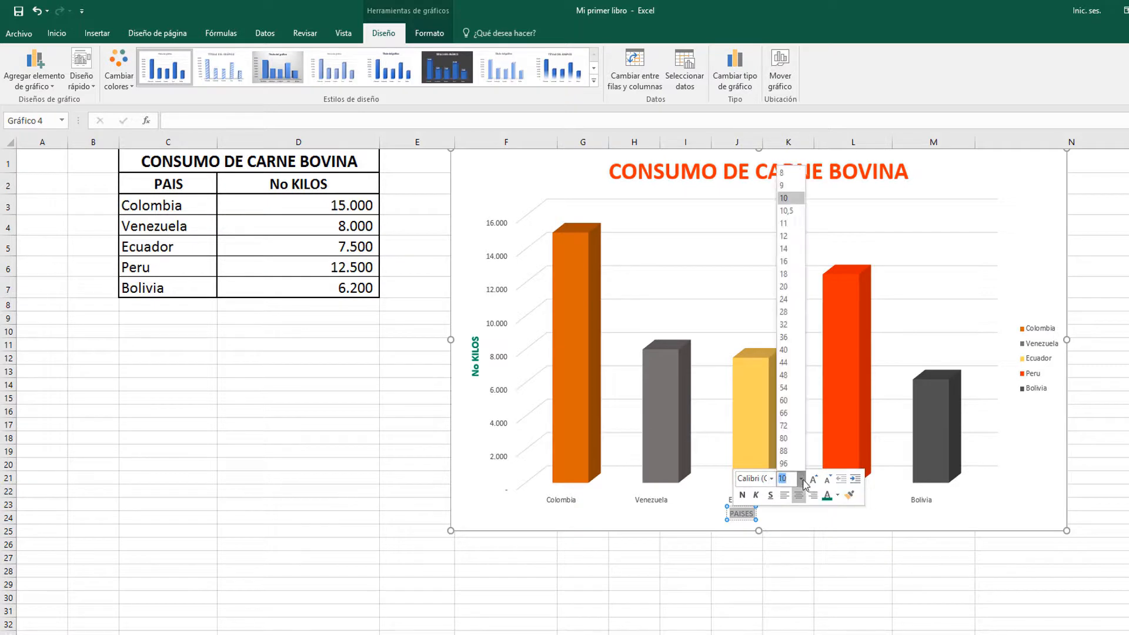
click(788, 248)
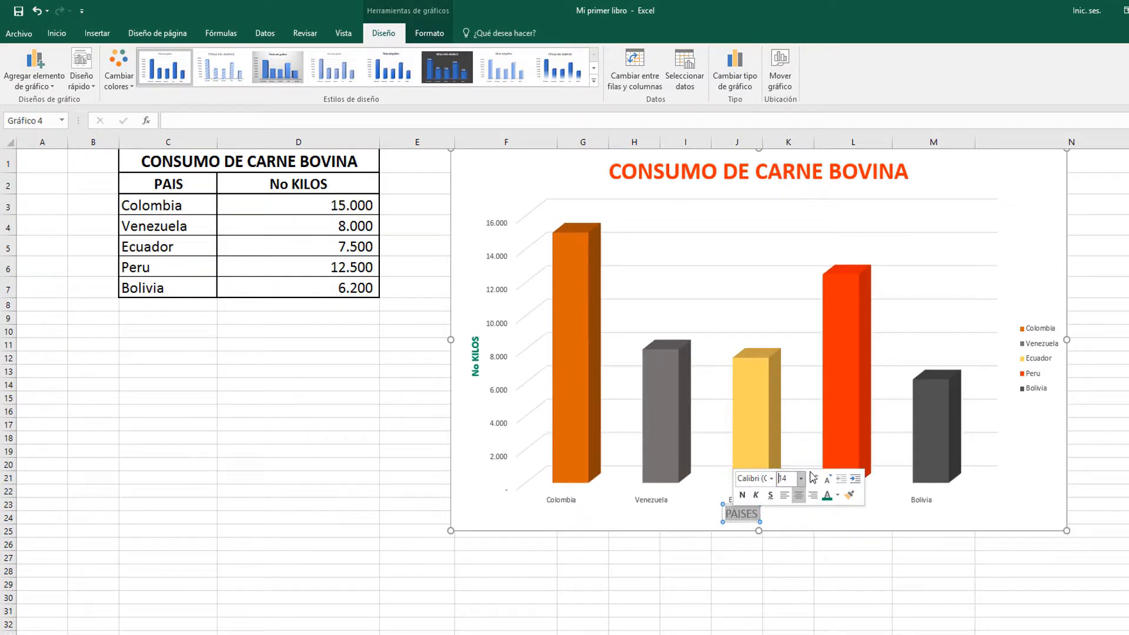
click(837, 495)
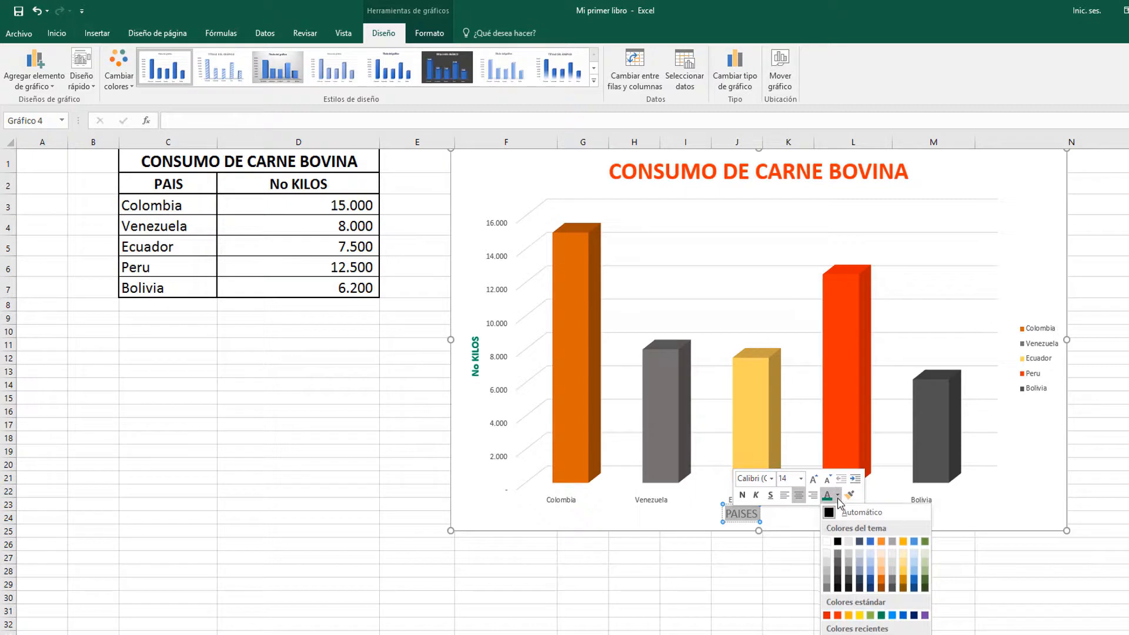
click(887, 575)
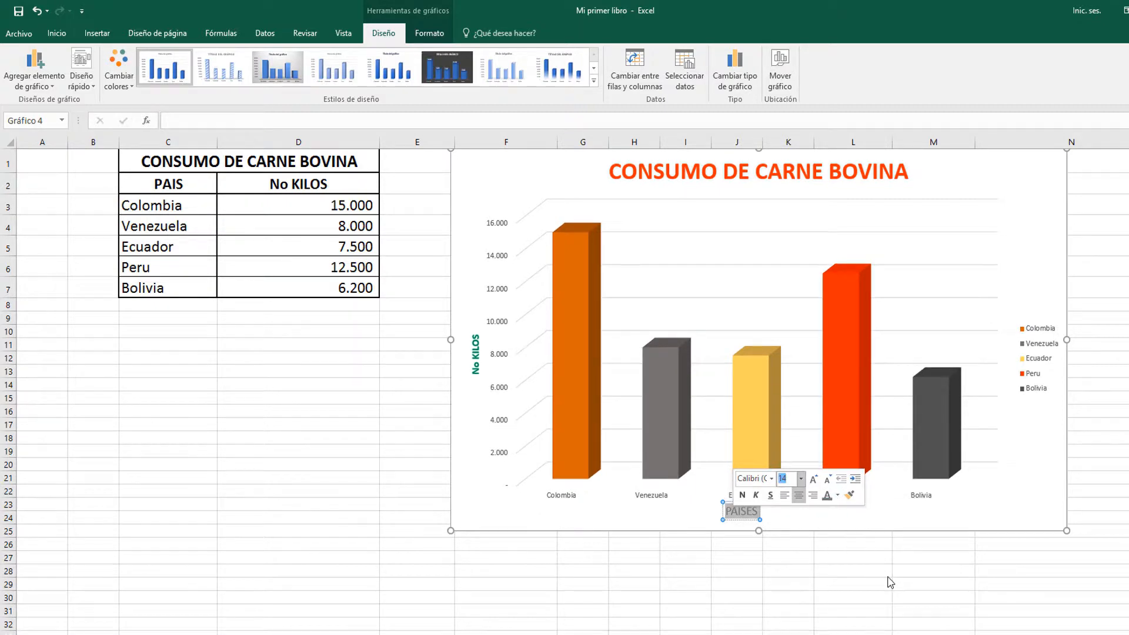
click(837, 495)
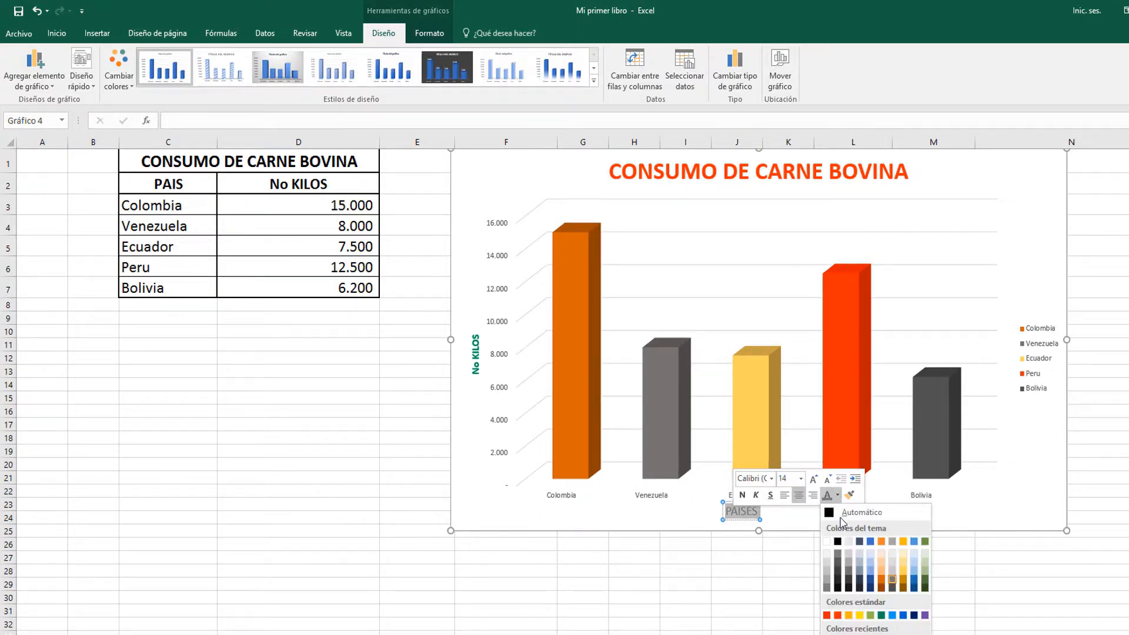
click(837, 616)
click(742, 495)
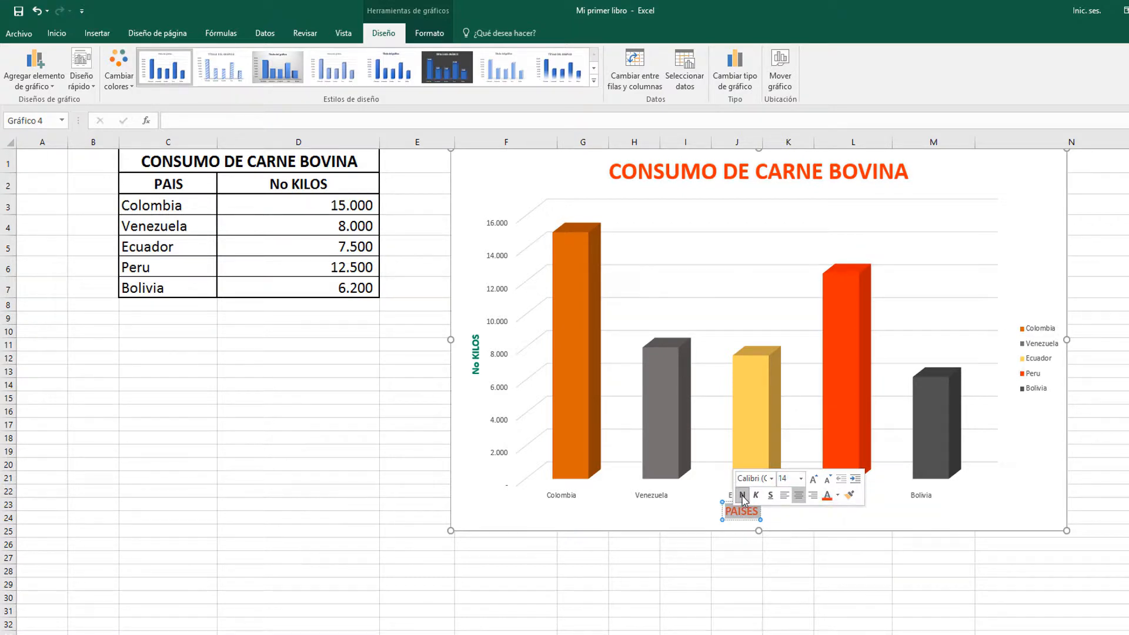
click(692, 570)
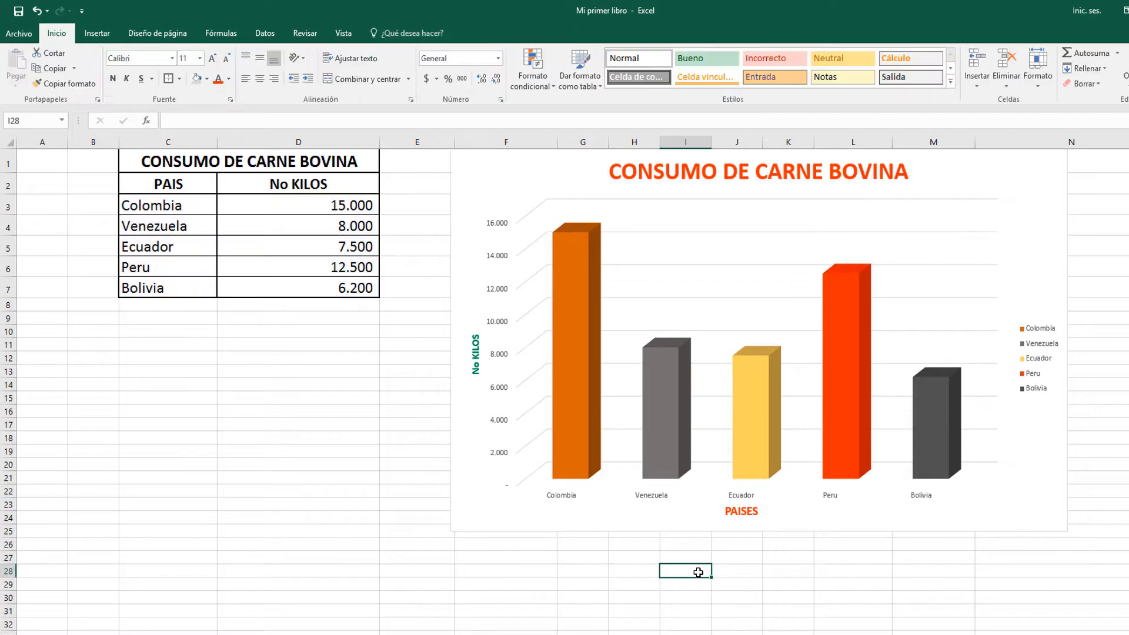
click(619, 540)
Set the font size of the country labels along the horizontal axis to 16
click(555, 497)
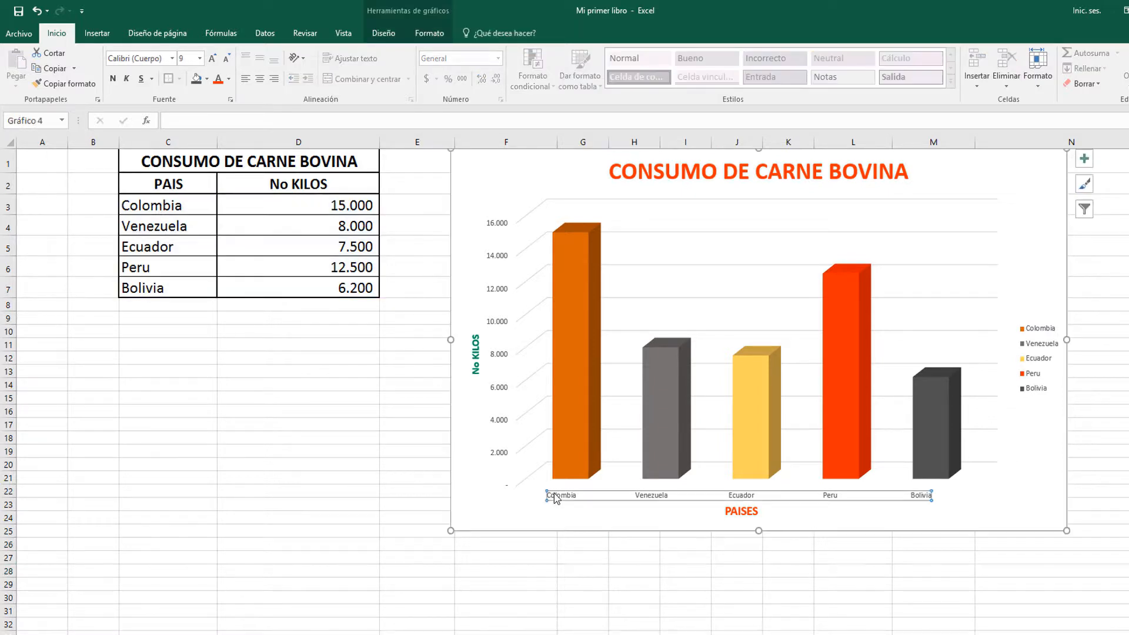
right_click(556, 499)
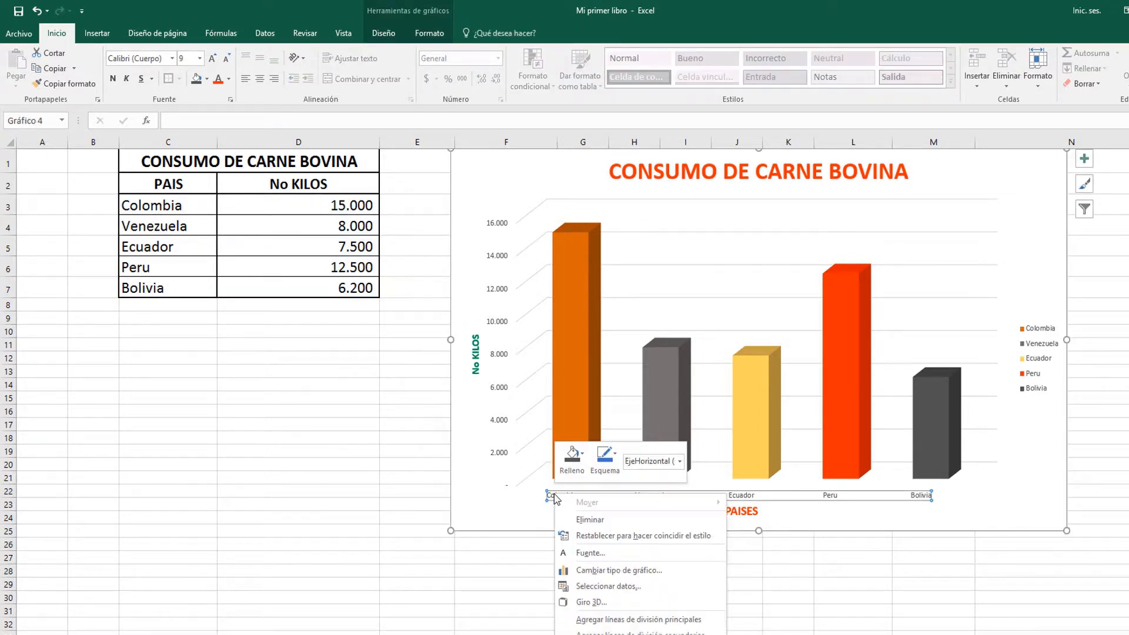
key(Escape)
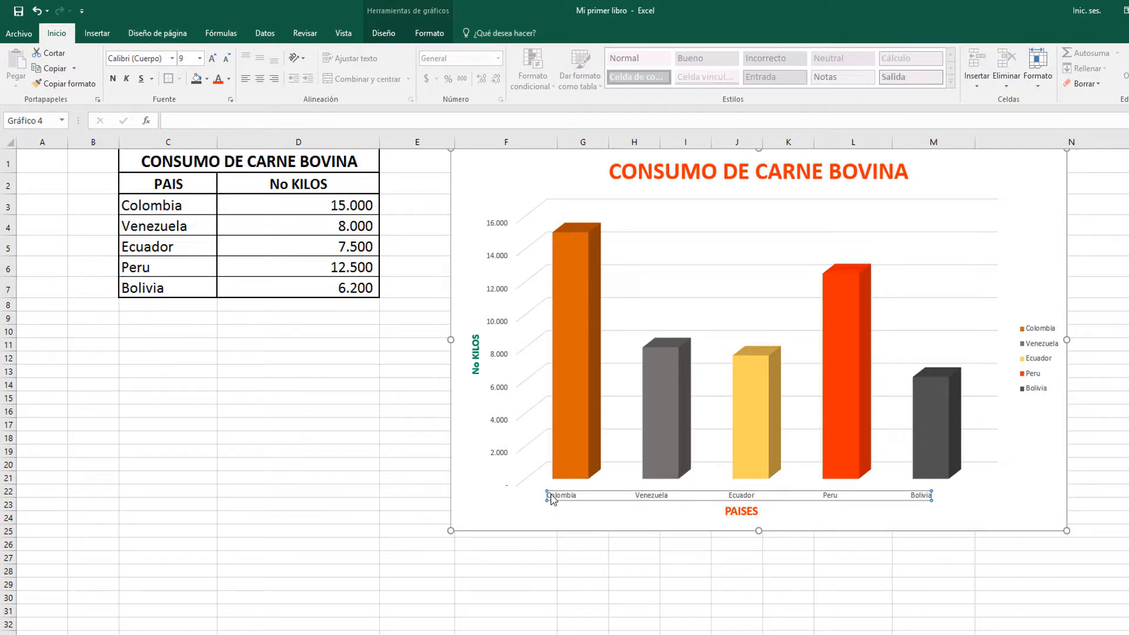
double_click(552, 499)
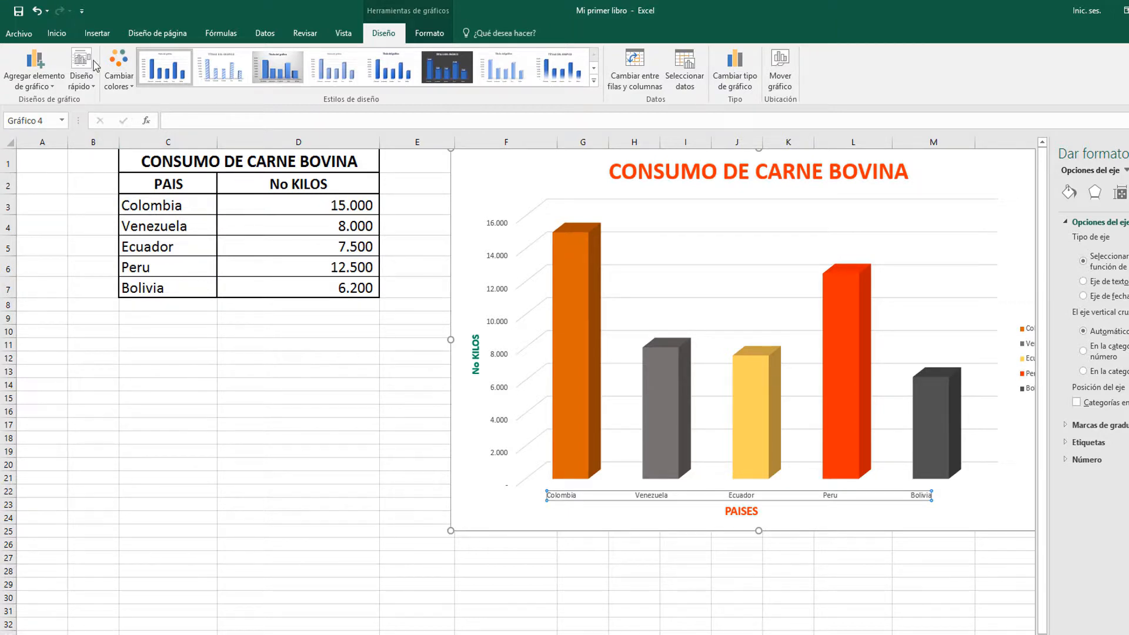
click(57, 33)
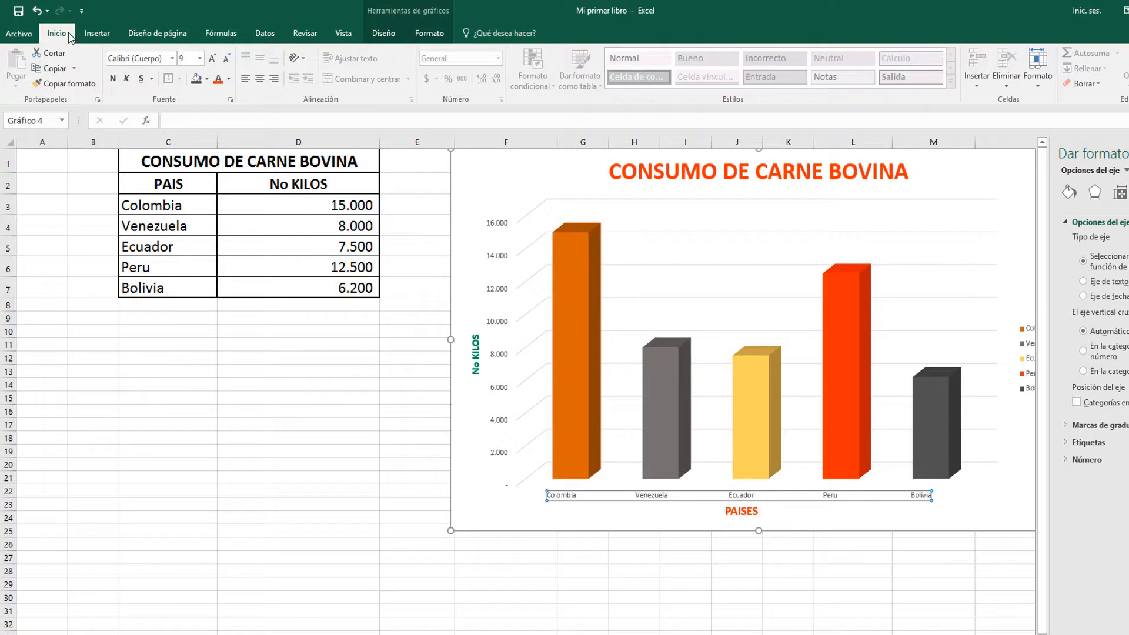
click(199, 59)
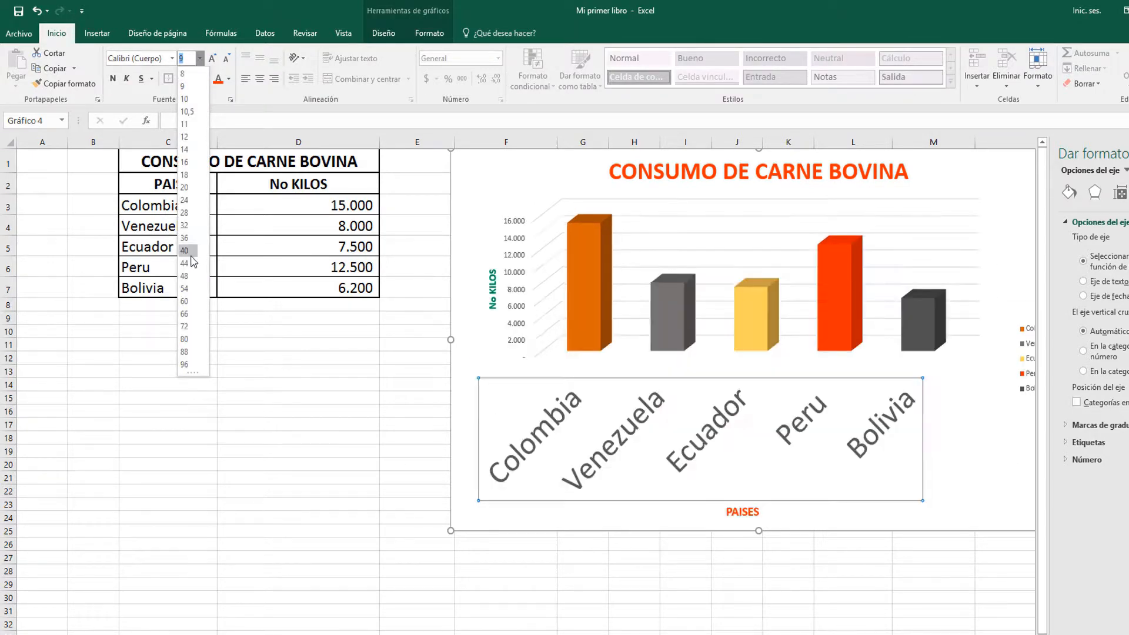
click(183, 167)
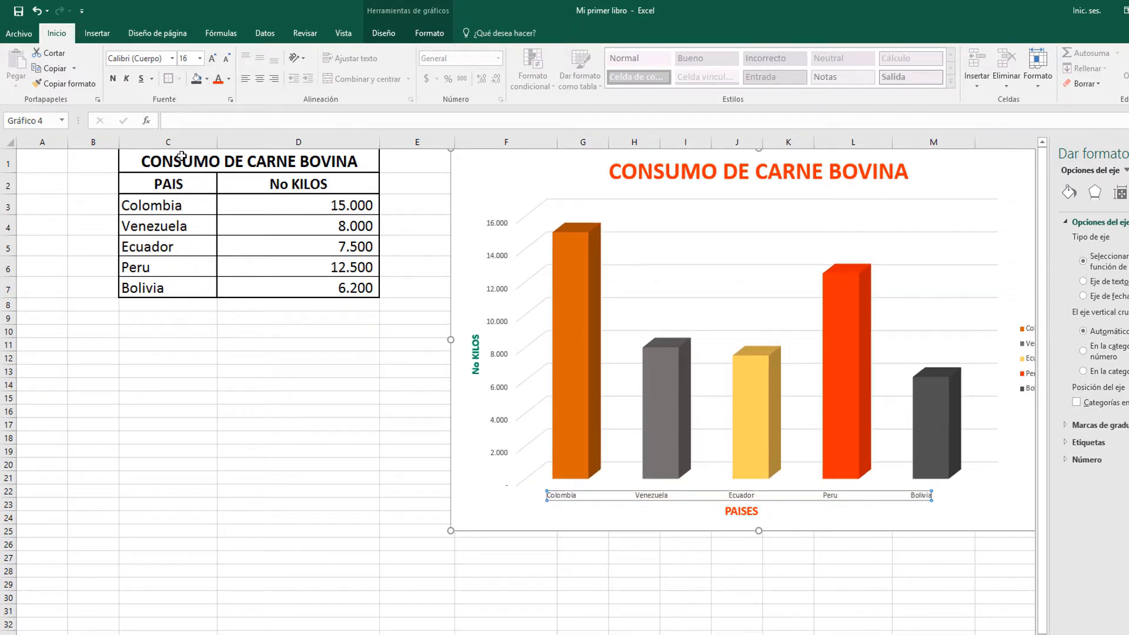
Colour the country labels along the horizontal axis with the standard light blue
click(114, 78)
click(114, 78)
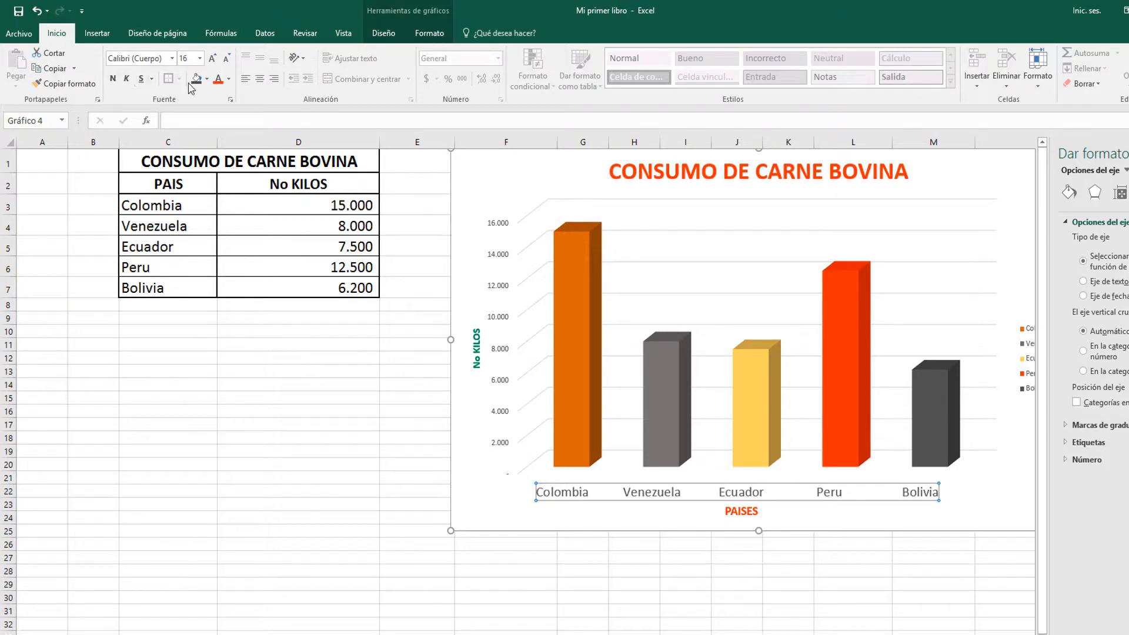
click(227, 82)
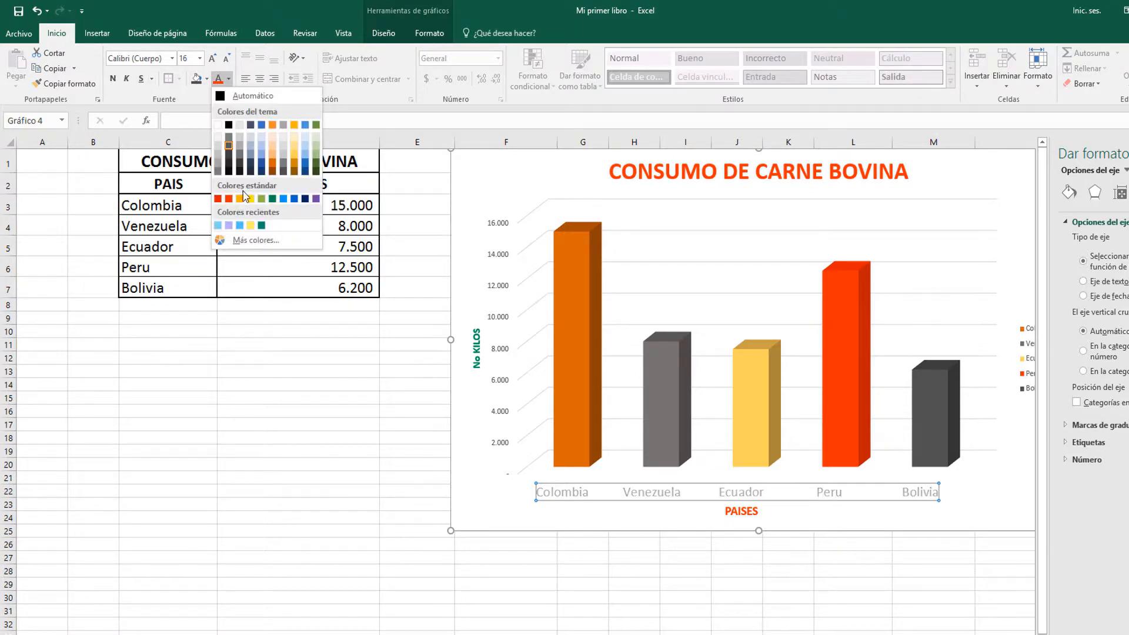
click(283, 200)
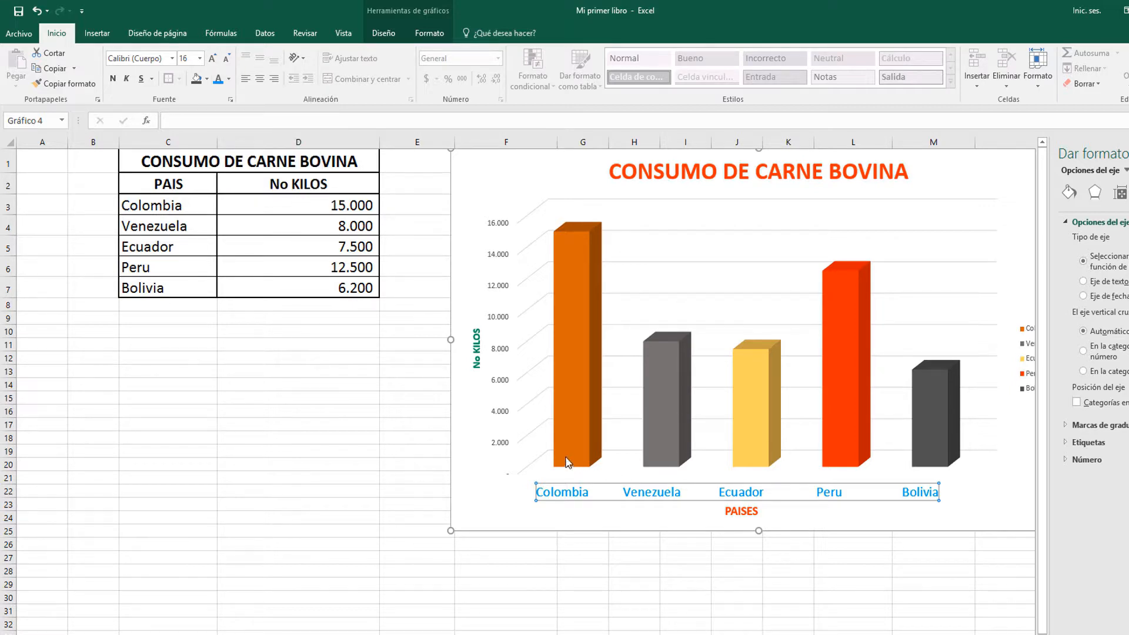
Format the vertical axis value labels as bold, size 14, in the standard blue colour, leaving the chart deselected and fully in view
click(506, 446)
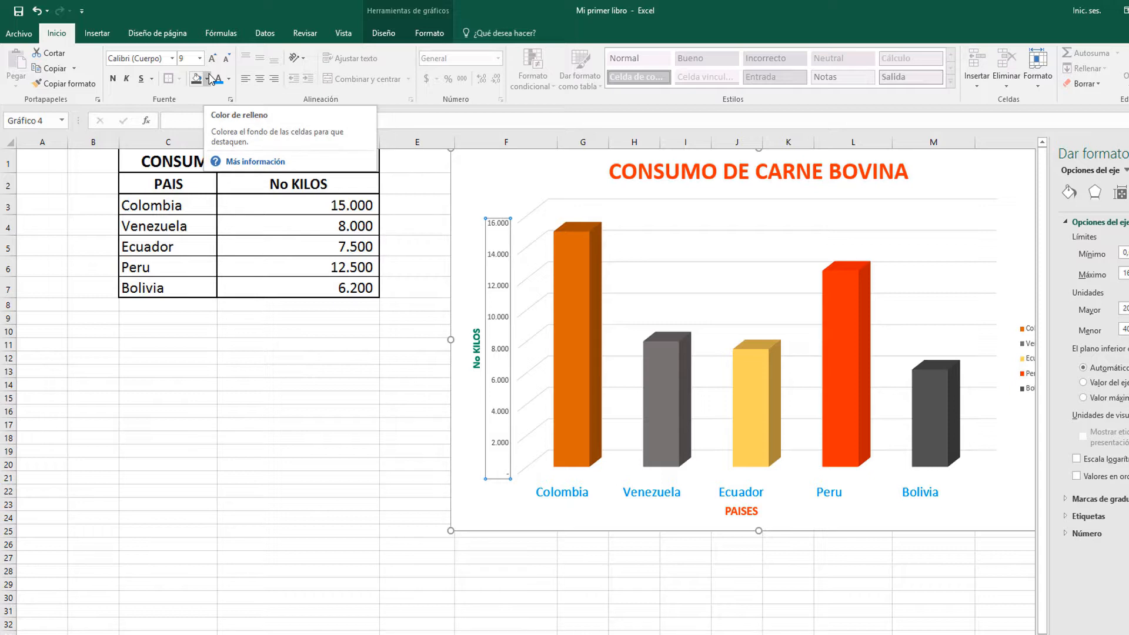
click(200, 58)
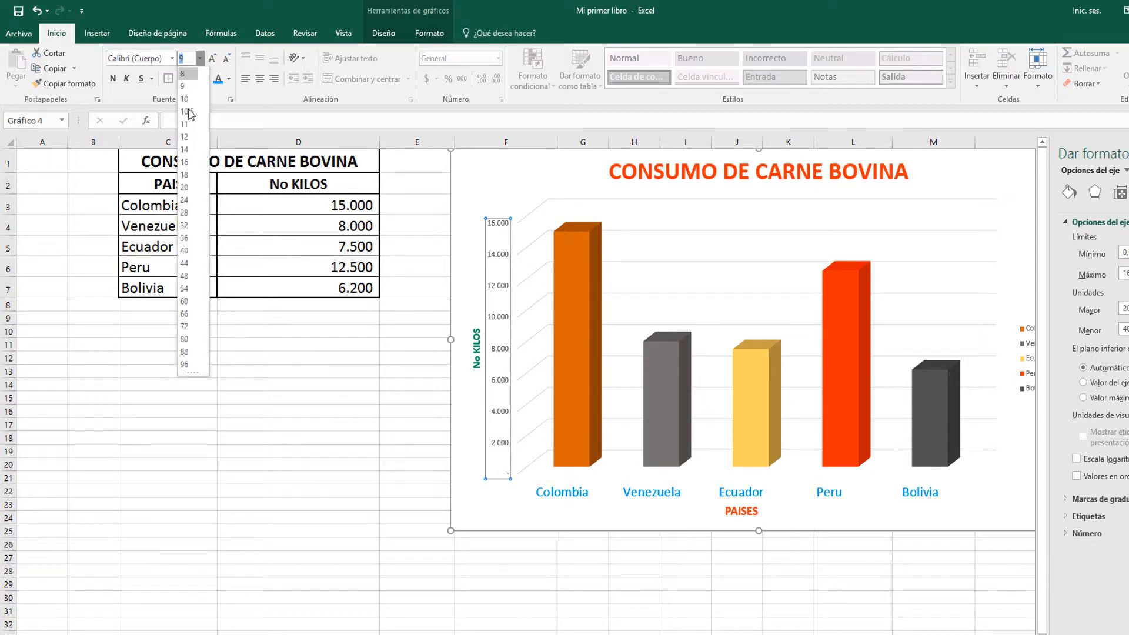
click(186, 149)
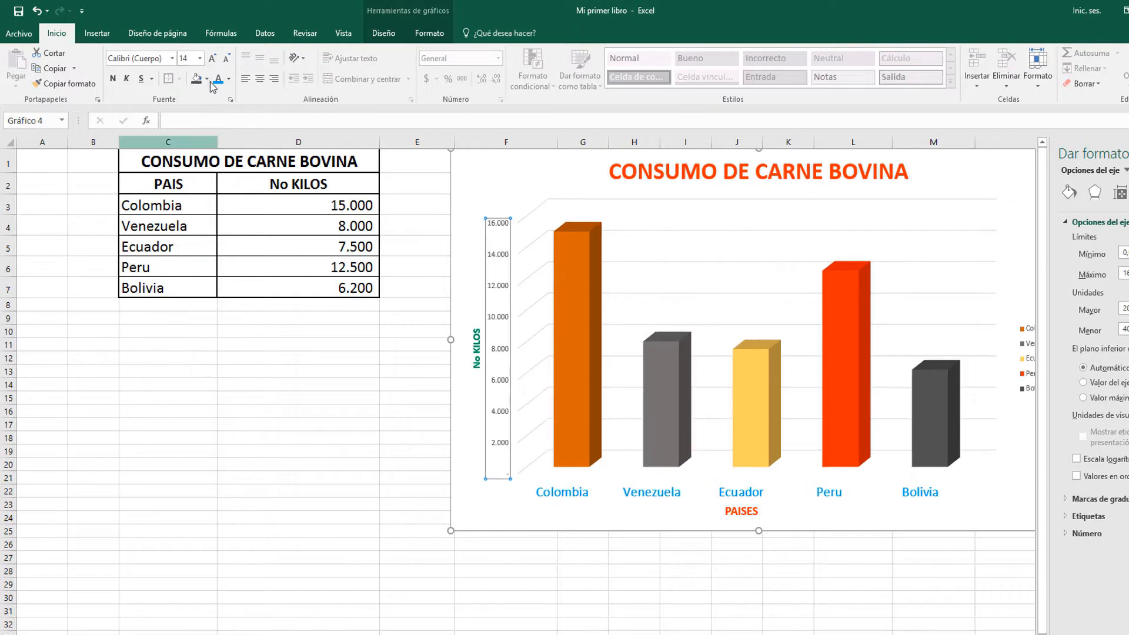
click(229, 78)
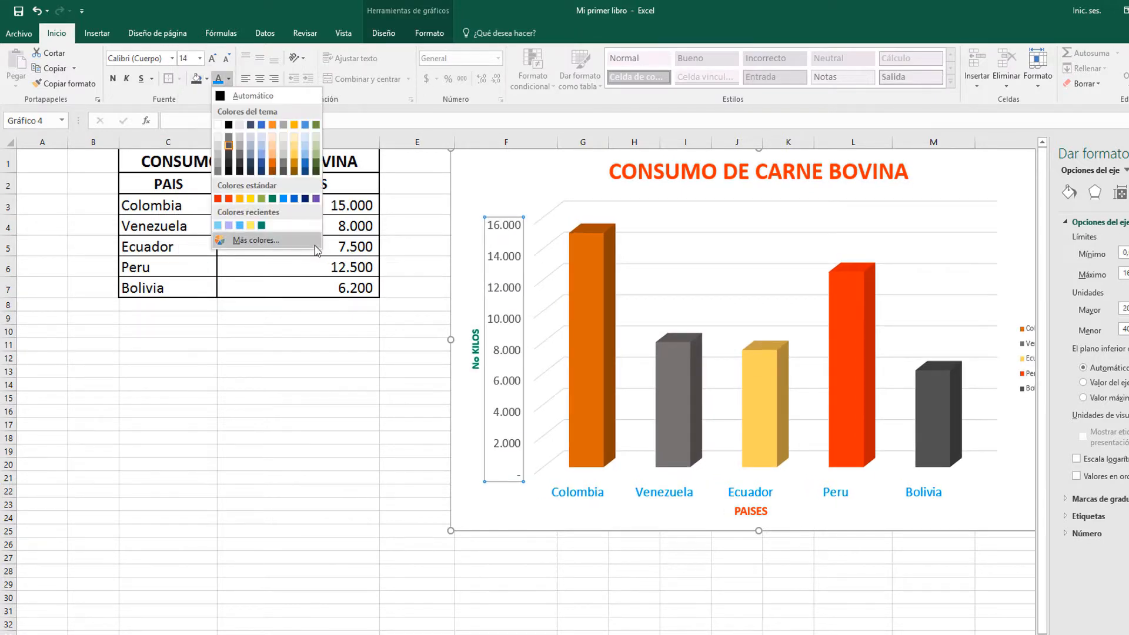
click(294, 199)
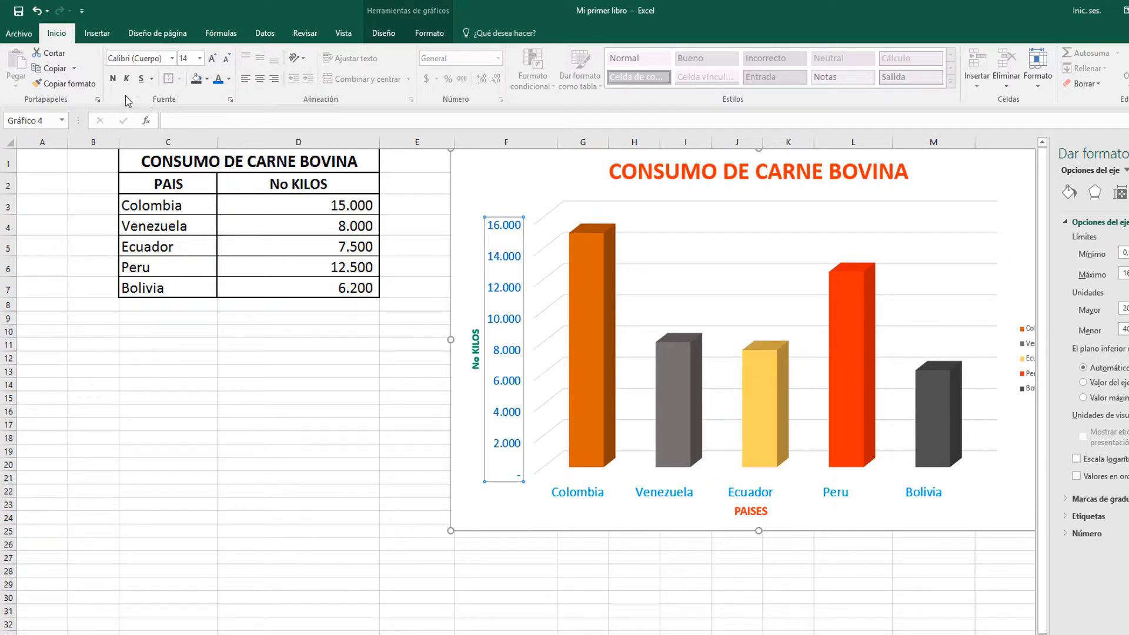
click(435, 383)
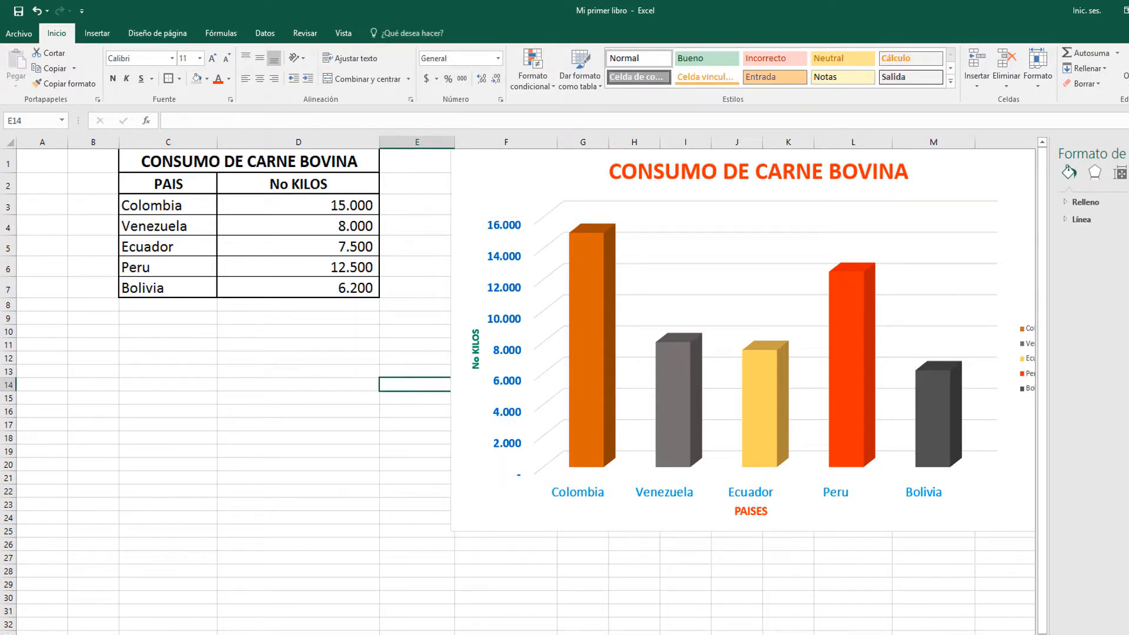
scroll(517, 382, right, 2)
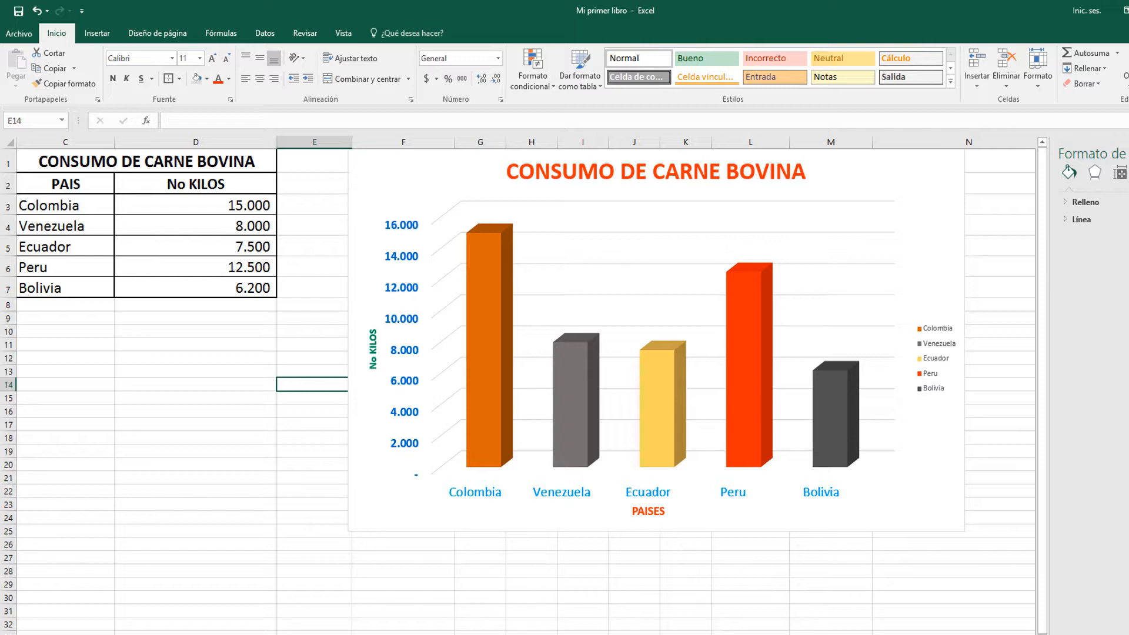
Insert a 3D pie chart from the USO MEDIOS DE TRANSPORTE data in C3:D7 on sheet Hoja3
click(241, 633)
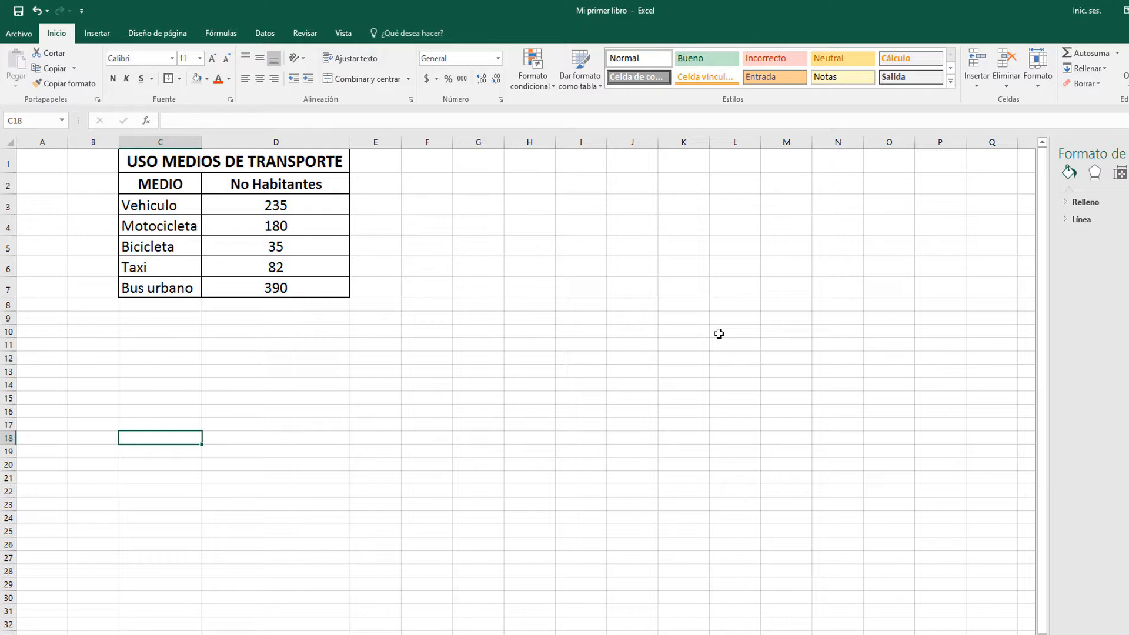
drag(150, 205, 300, 281)
click(97, 33)
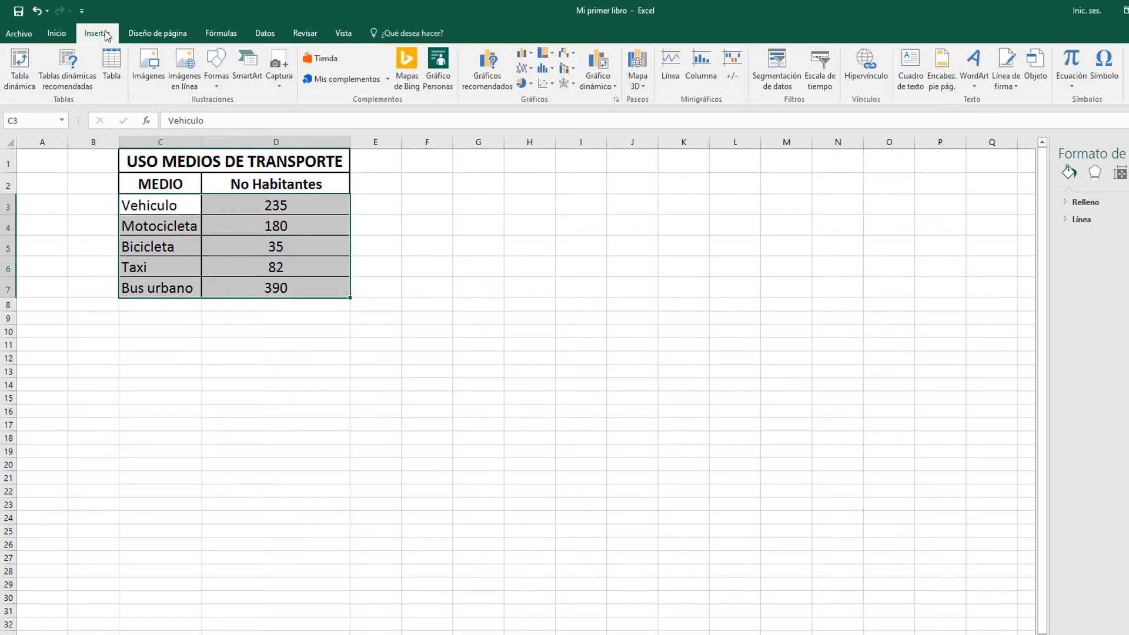
click(527, 86)
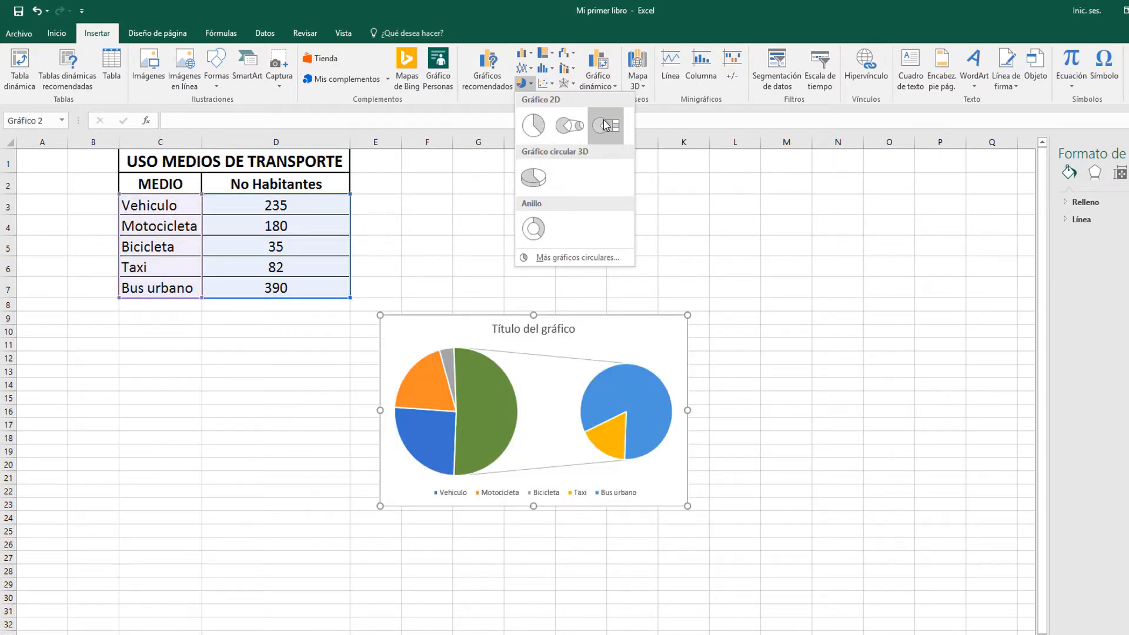
click(550, 177)
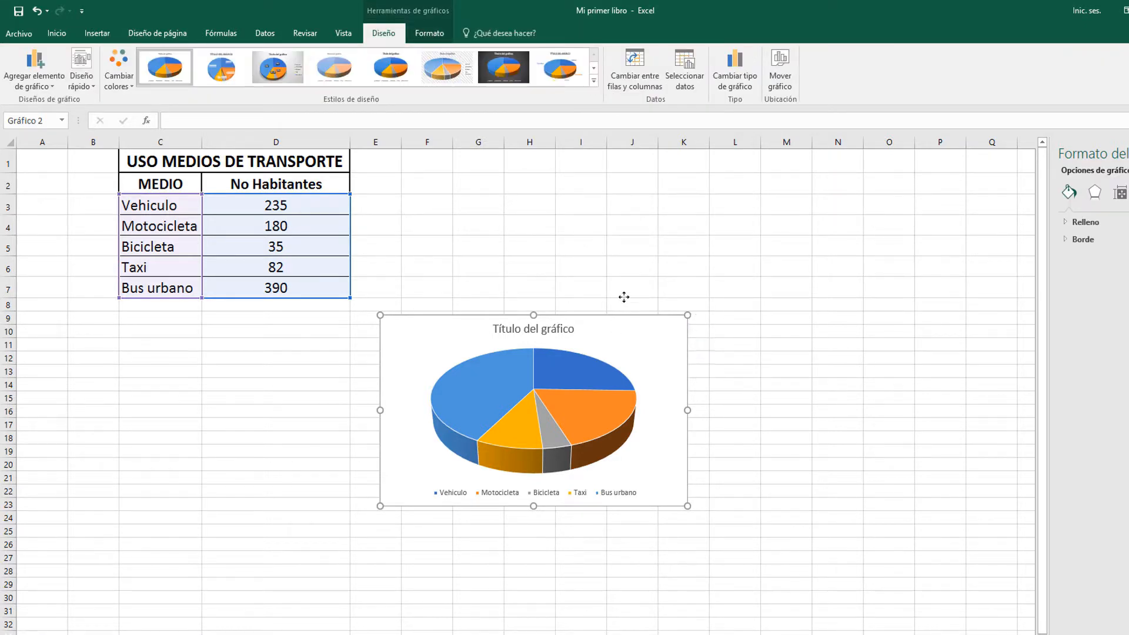
Move the pie chart beside the data table and enlarge it to span about columns F to O and rows 1 to 22
drag(621, 320, 662, 159)
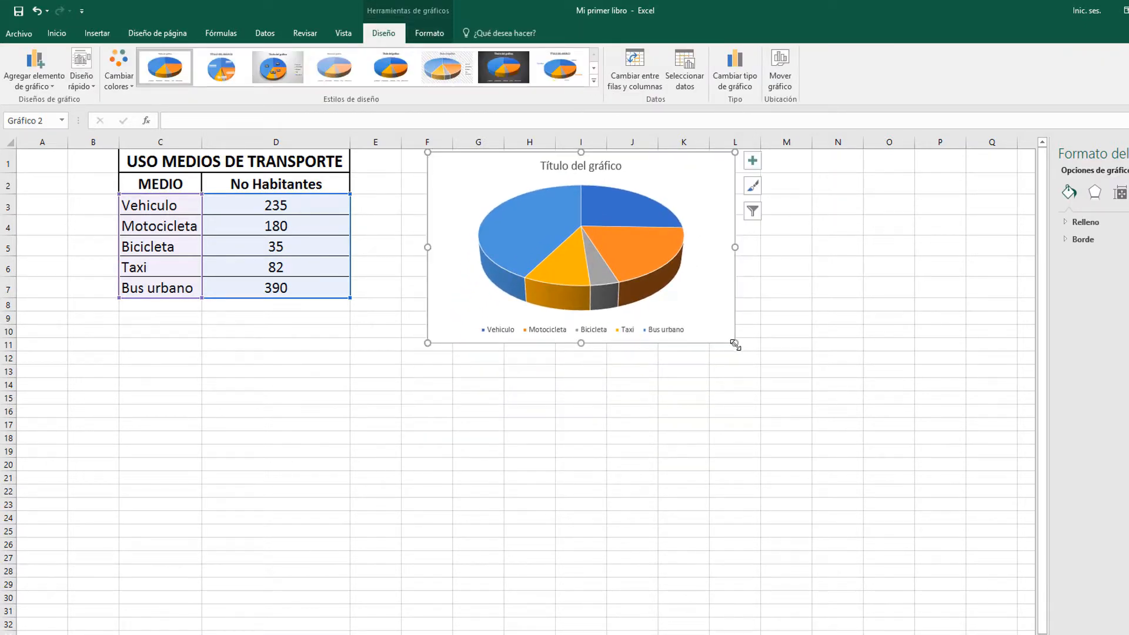
drag(735, 342, 950, 496)
mouse_move(461, 179)
mouse_down()
mouse_move(425, 185)
mouse_move(438, 178)
mouse_up()
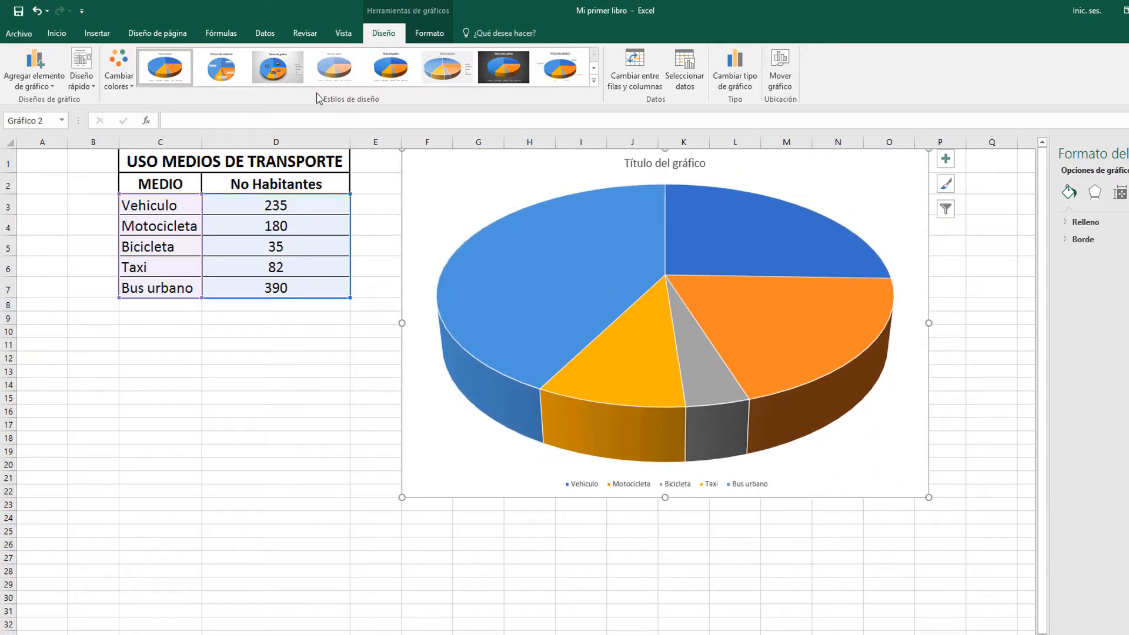
Apply the chart style with a grey gradient background and dark category and percentage labels, and shift the chart slightly down
click(229, 85)
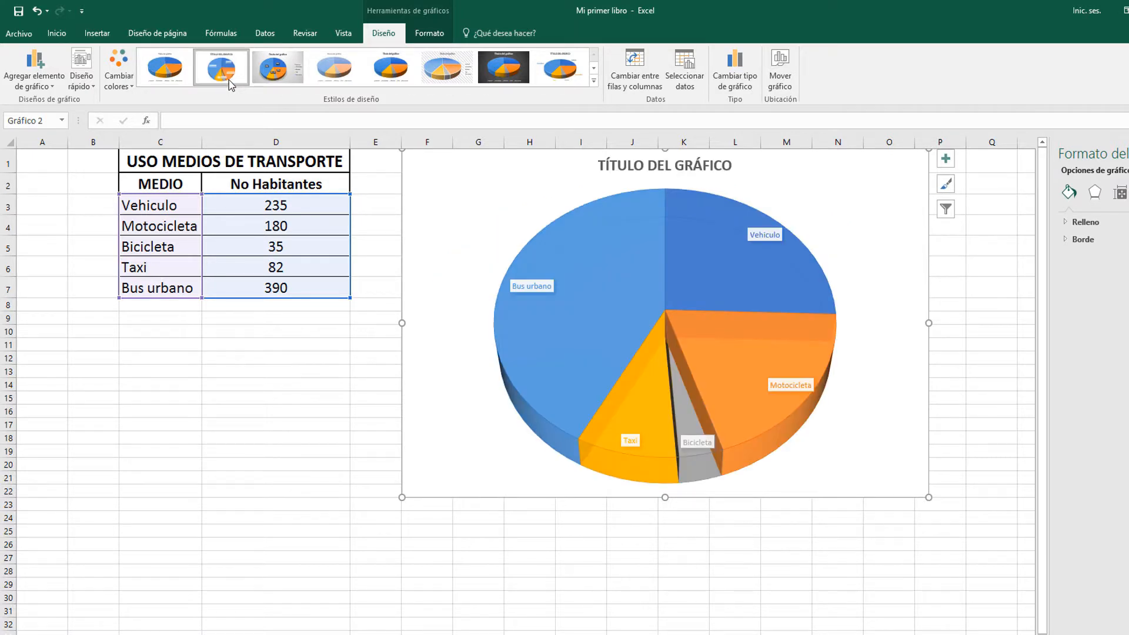
click(333, 68)
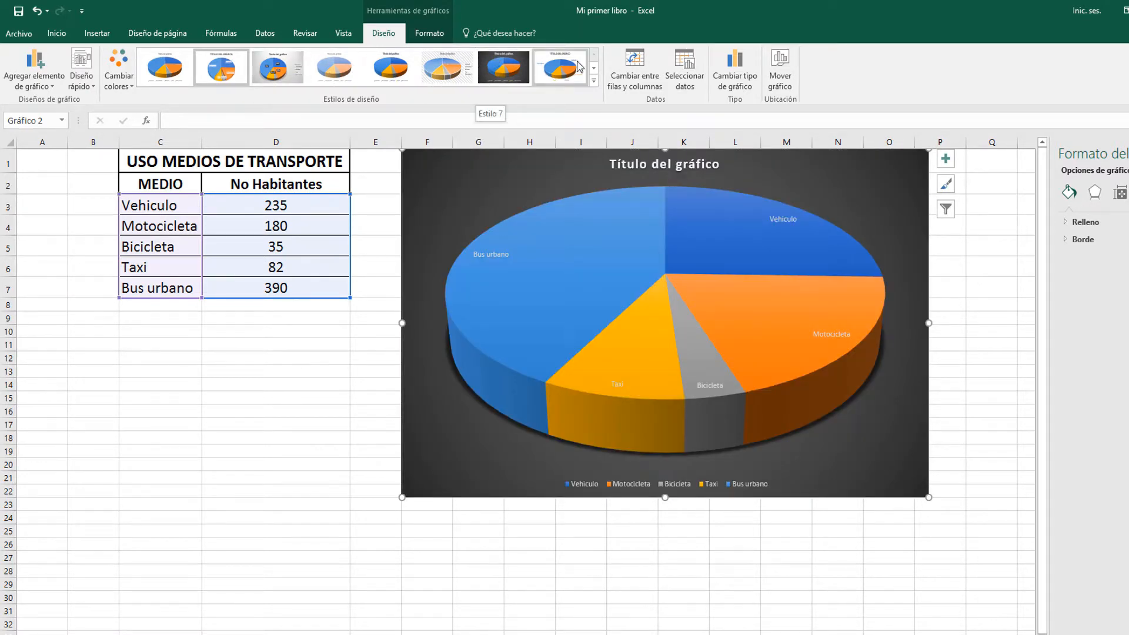
click(594, 81)
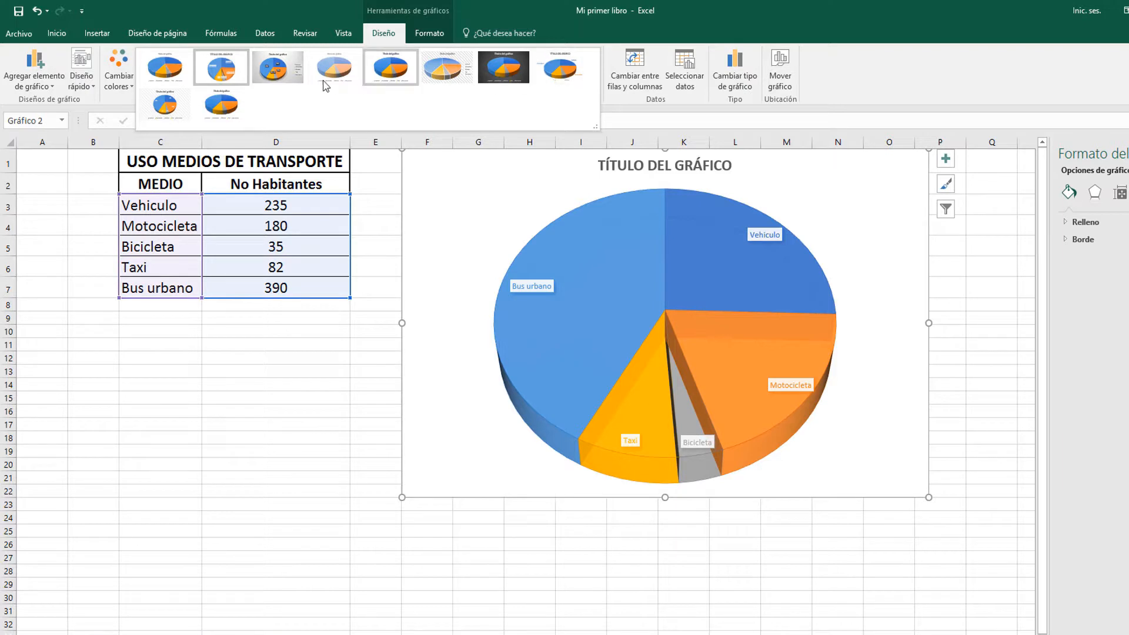
click(277, 67)
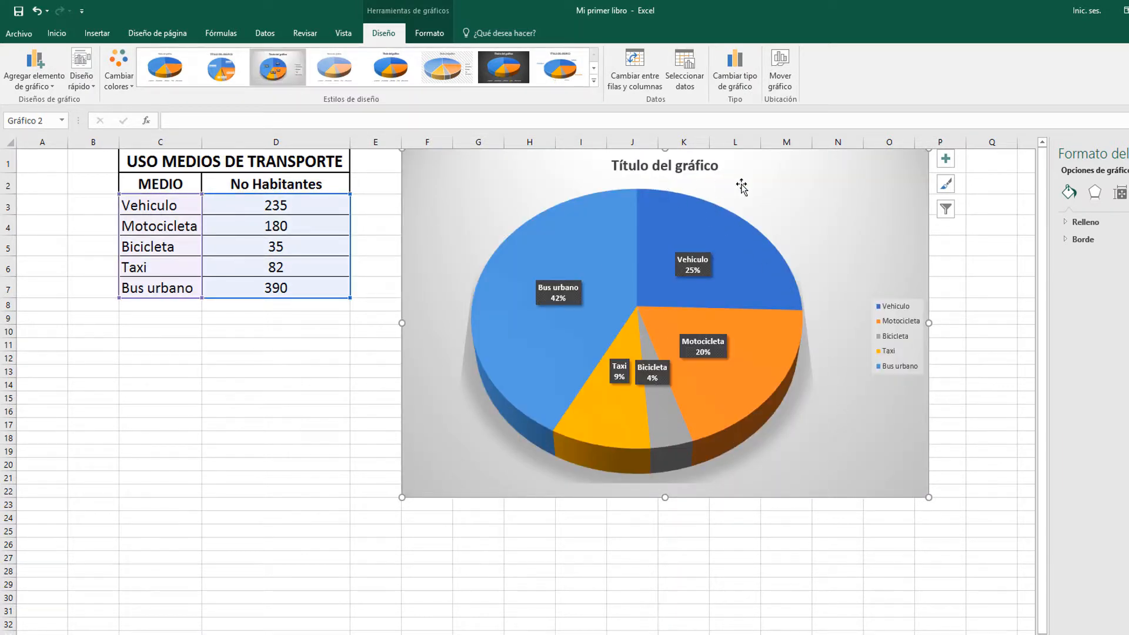
drag(749, 178, 742, 187)
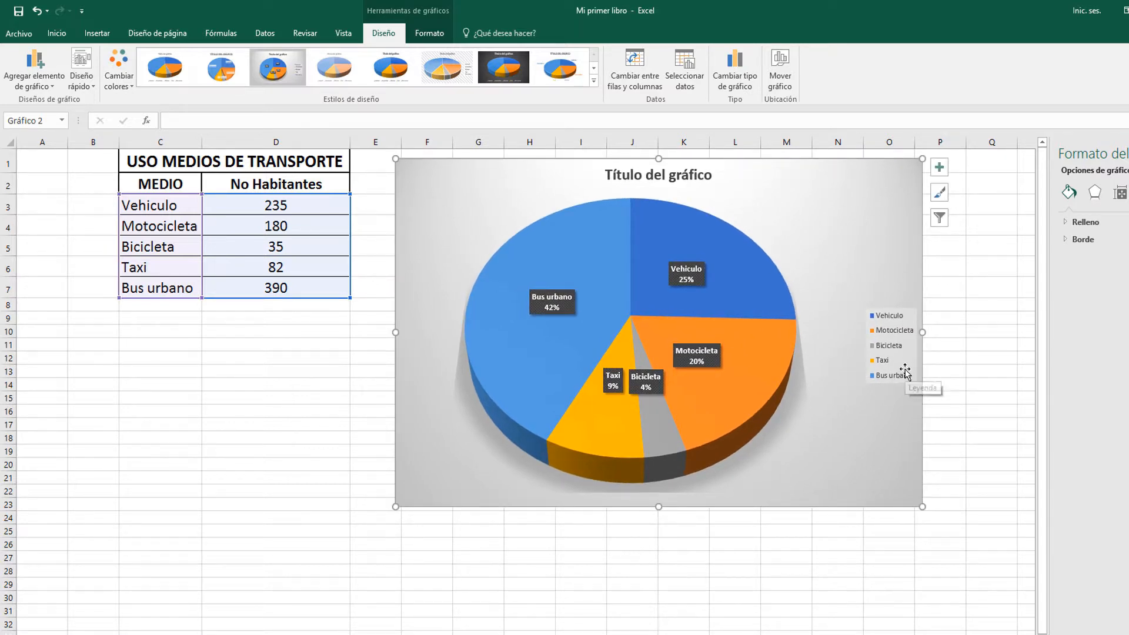
Reposition the Vehiculo data label slightly higher and the Bus urbano label slightly further left within their slices
click(692, 281)
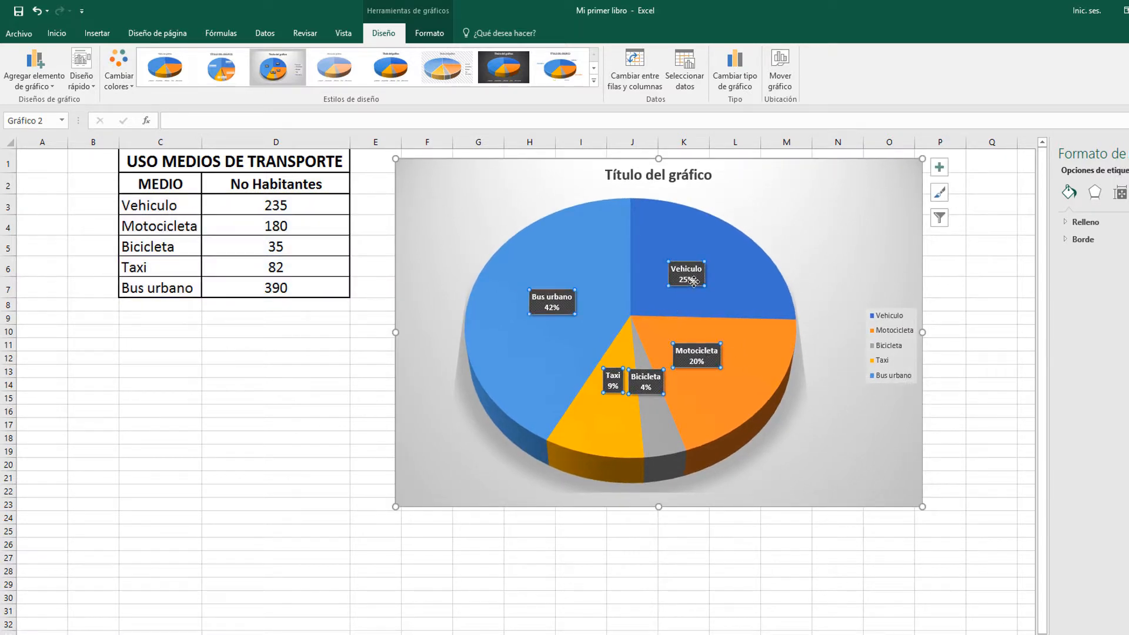
drag(693, 281, 691, 270)
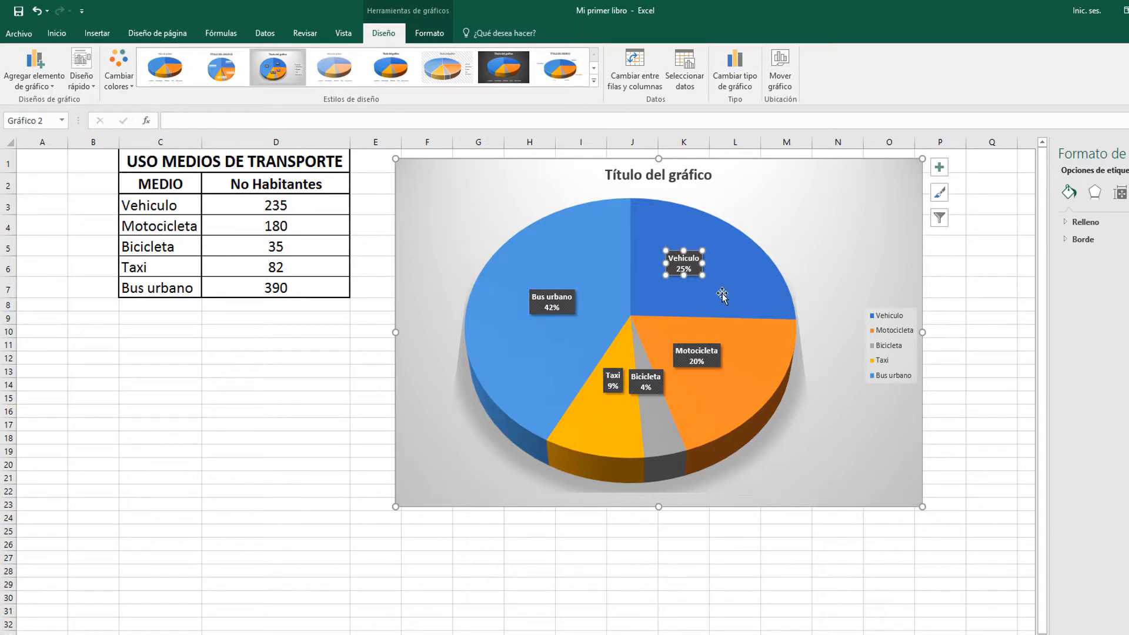
click(808, 246)
click(696, 272)
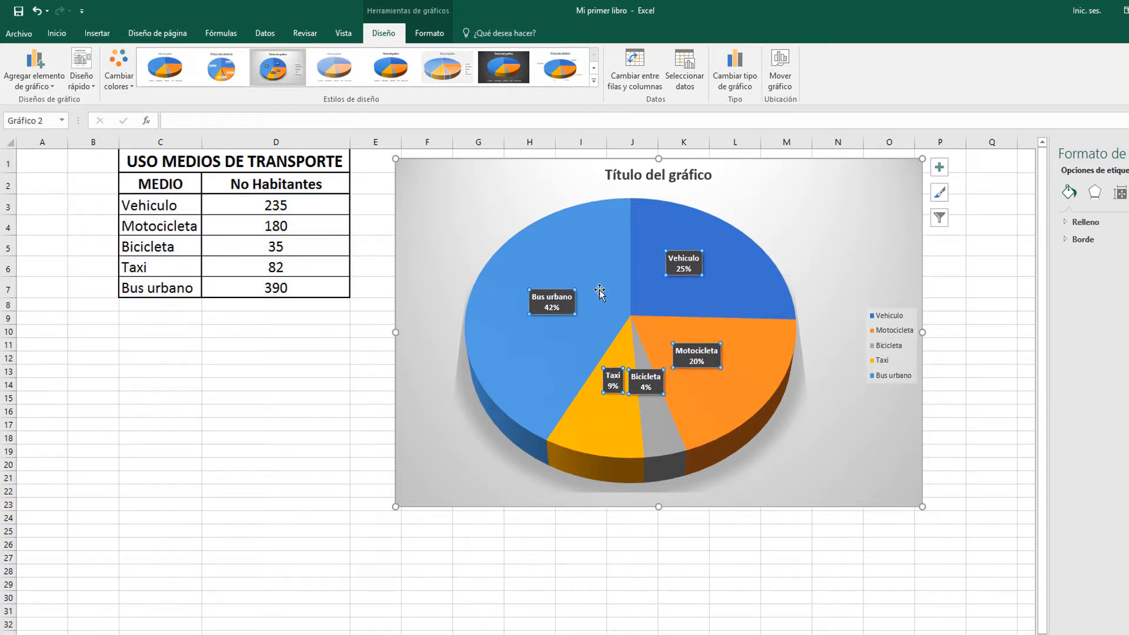
click(556, 311)
drag(559, 314, 552, 314)
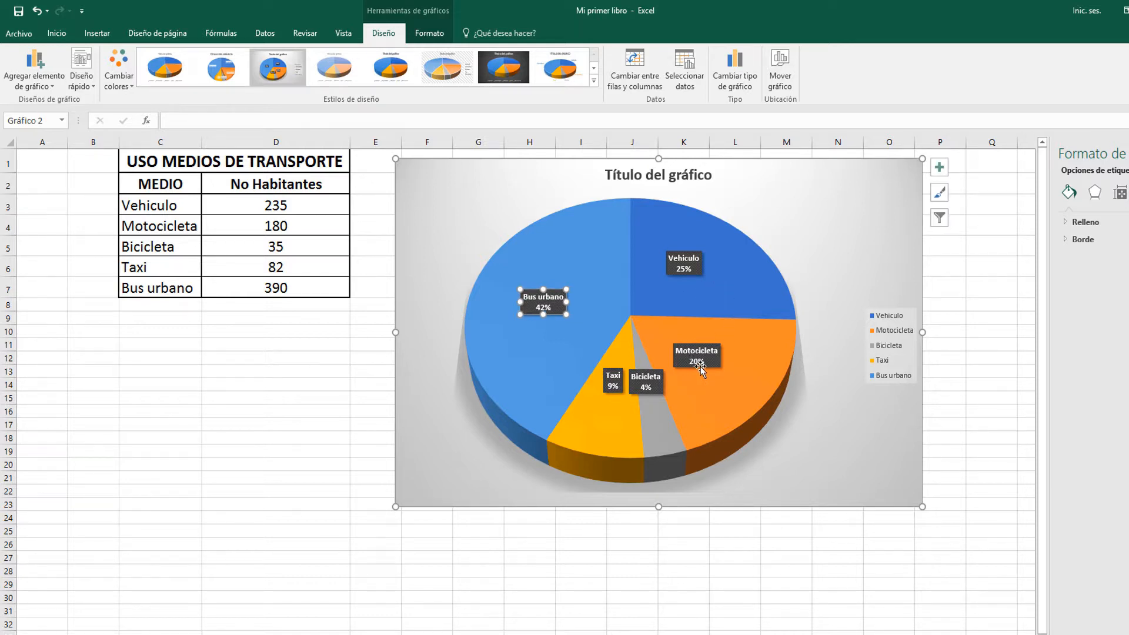
Move the Motocicleta data label further right and the Bicicleta label away from the Taxi label, leaving the chart deselected
drag(700, 366, 722, 363)
click(652, 388)
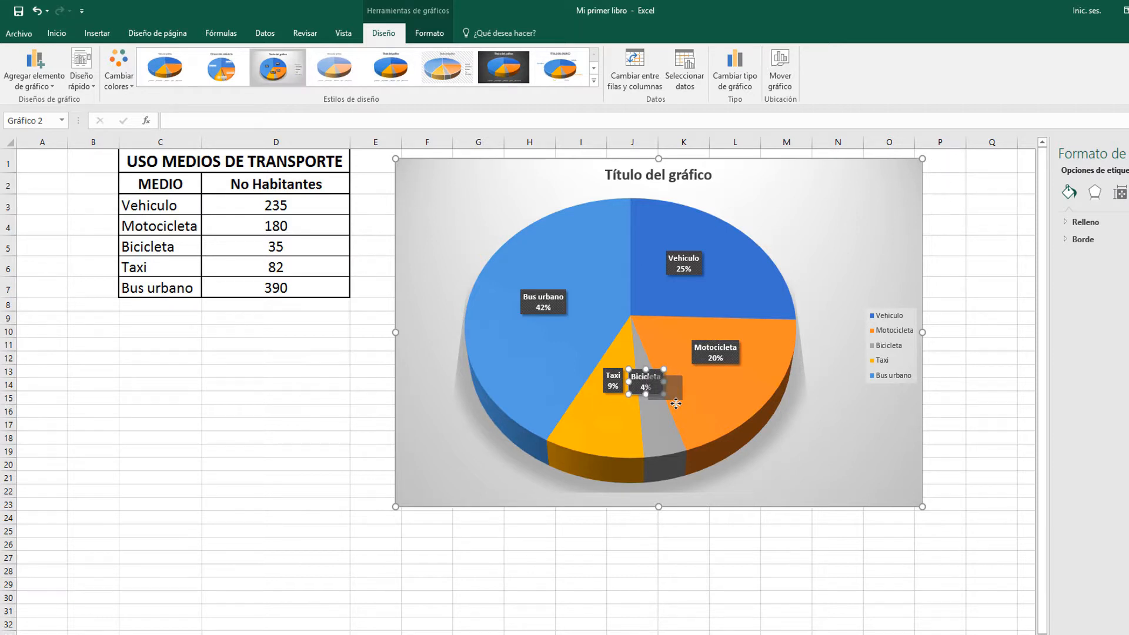
drag(655, 396, 675, 403)
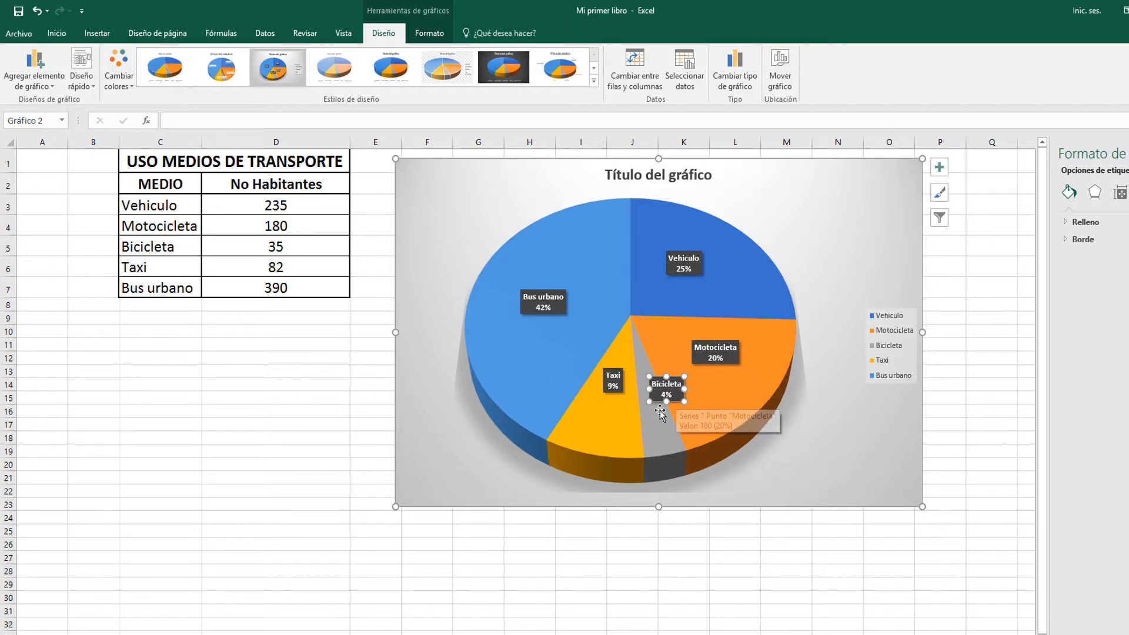
click(799, 544)
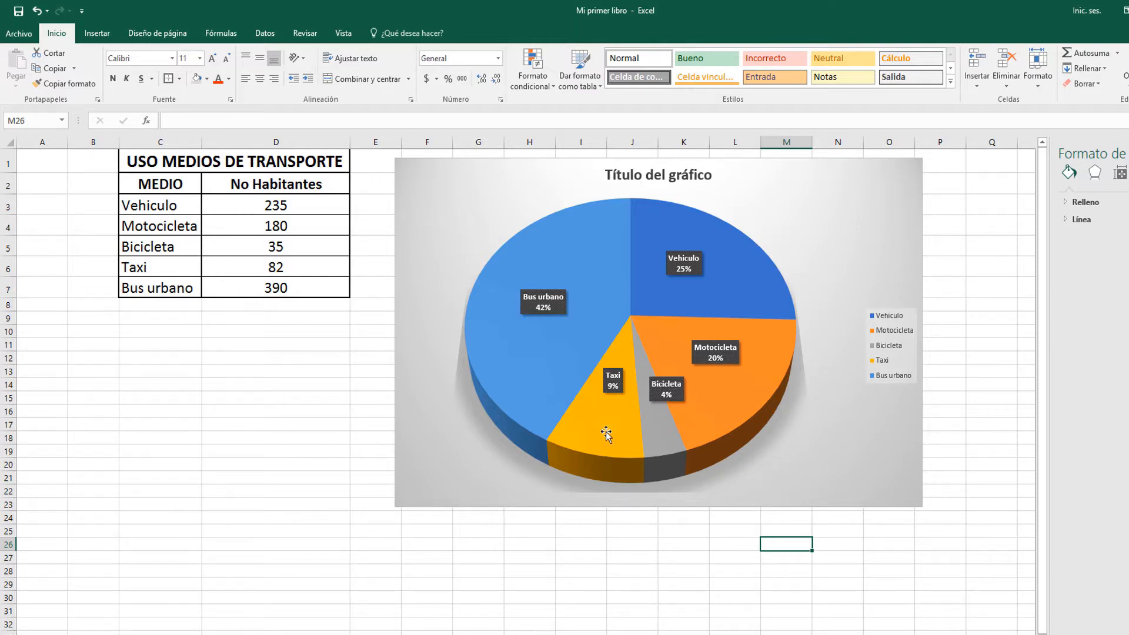
right_click(623, 469)
key(Escape)
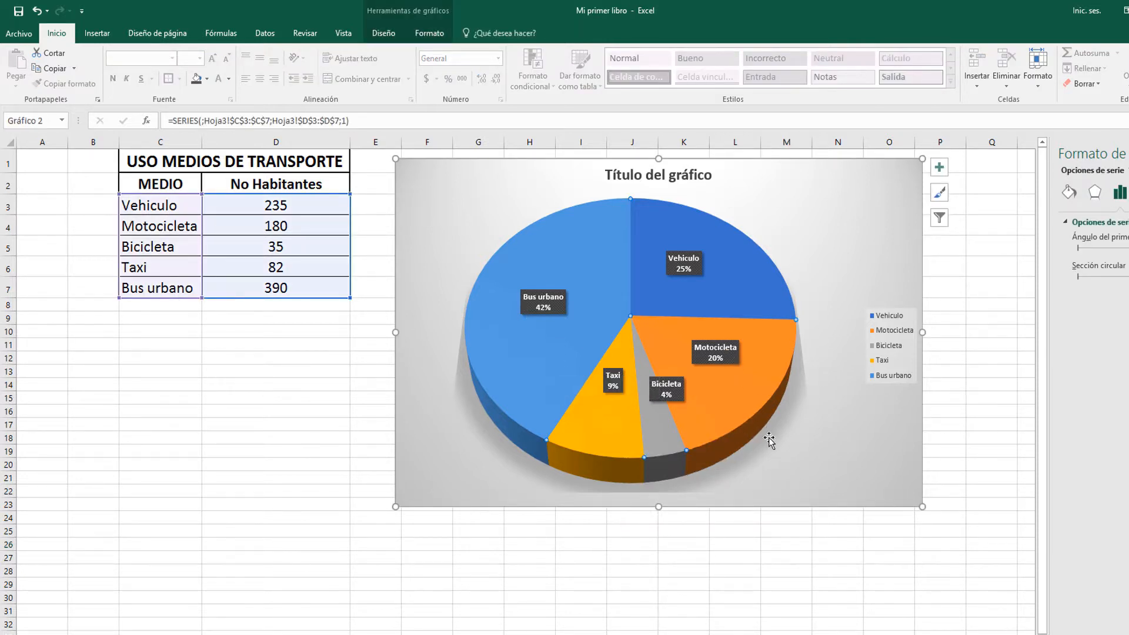
Replace the pie chart's placeholder title with "USO MEDIOS DE TRANSPORTE"
click(697, 168)
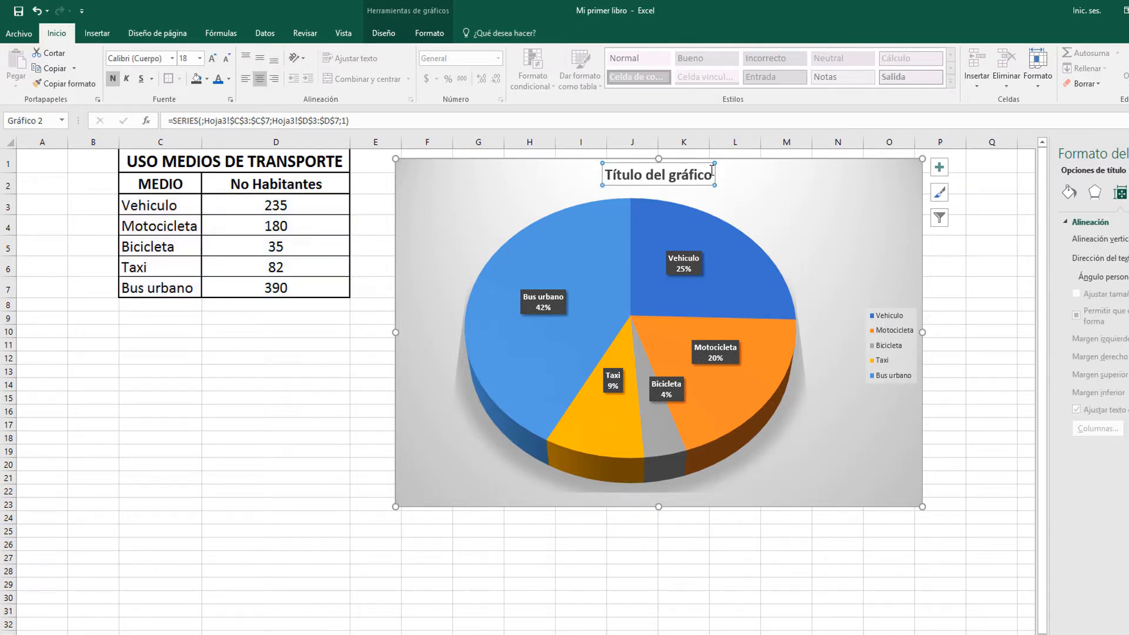
click(628, 173)
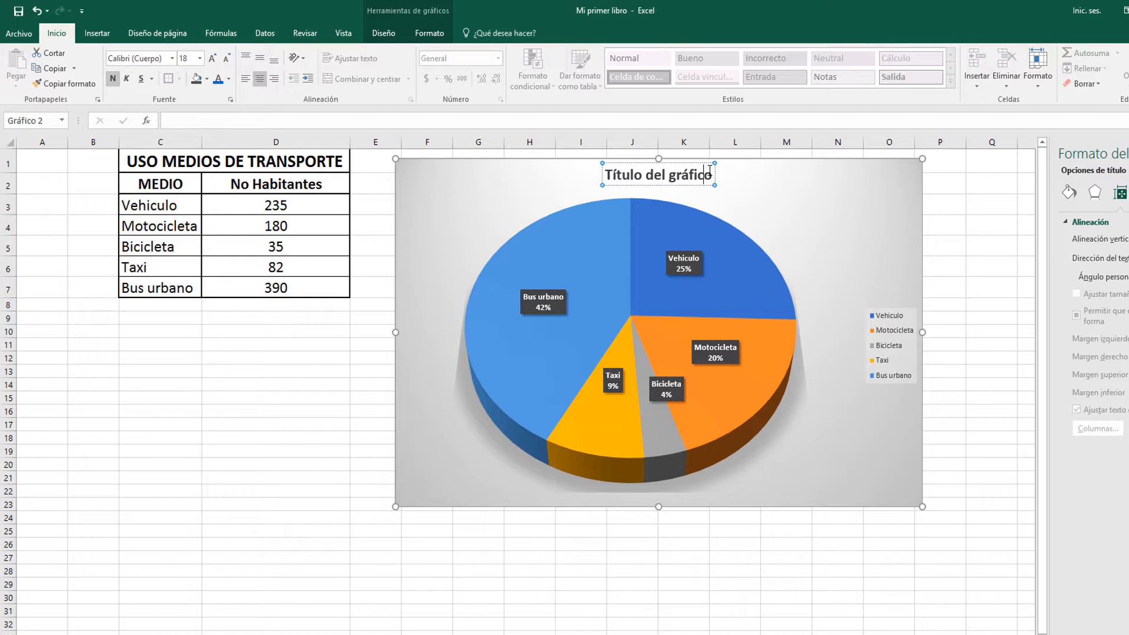
drag(711, 173, 601, 157)
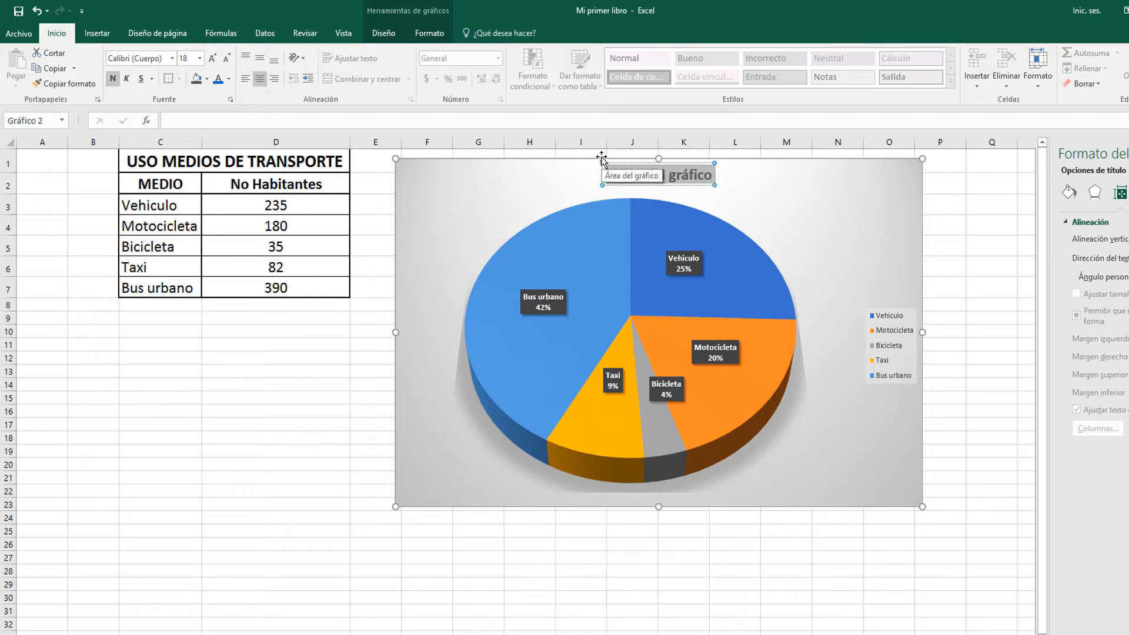
key(Delete)
text(U)
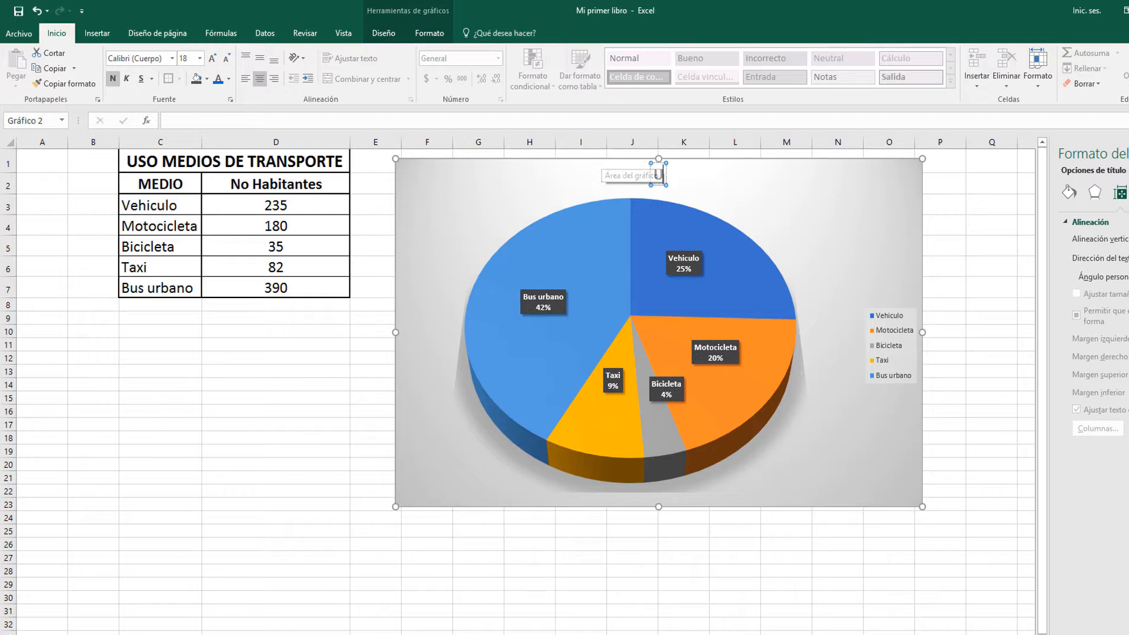
text(SO)
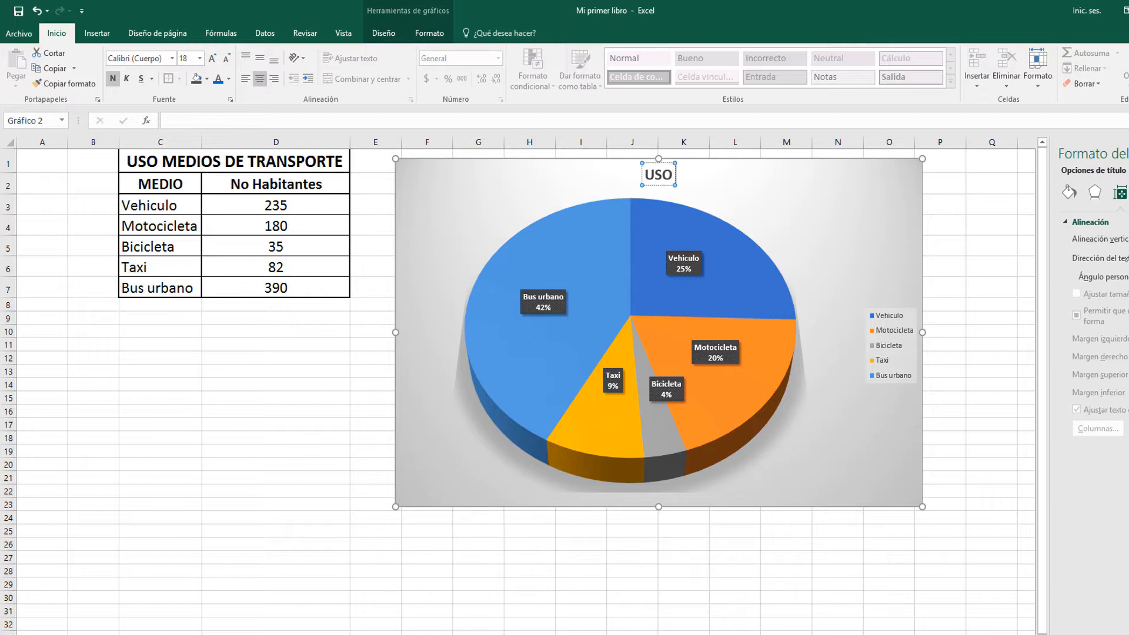
text( MEDIOS DE TRA)
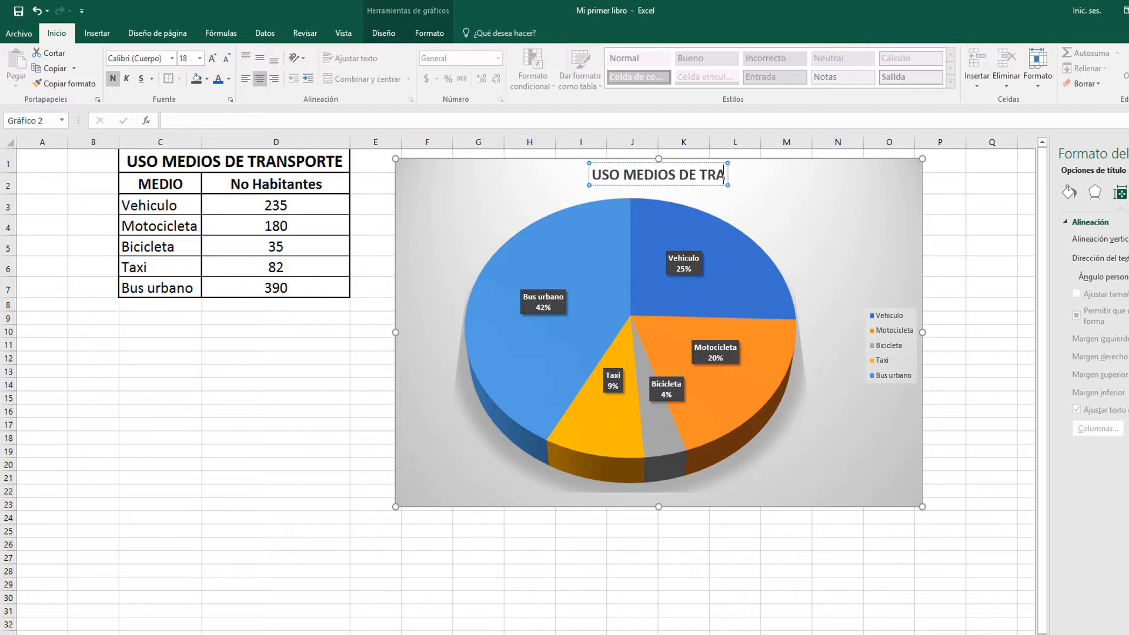
text(NSPORTE)
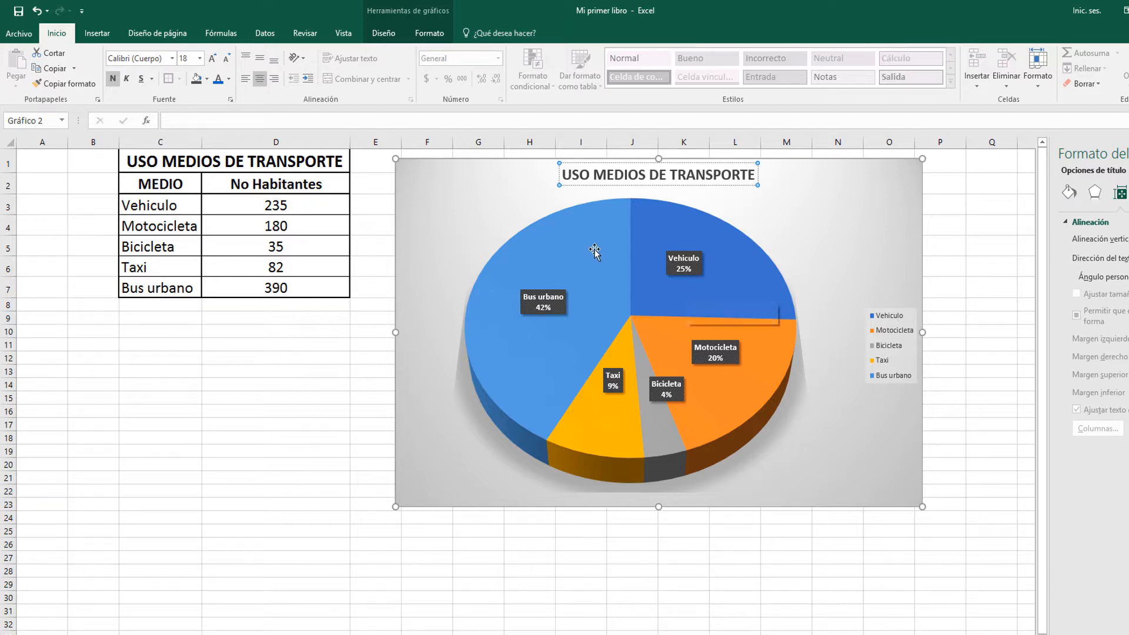
click(494, 212)
click(427, 172)
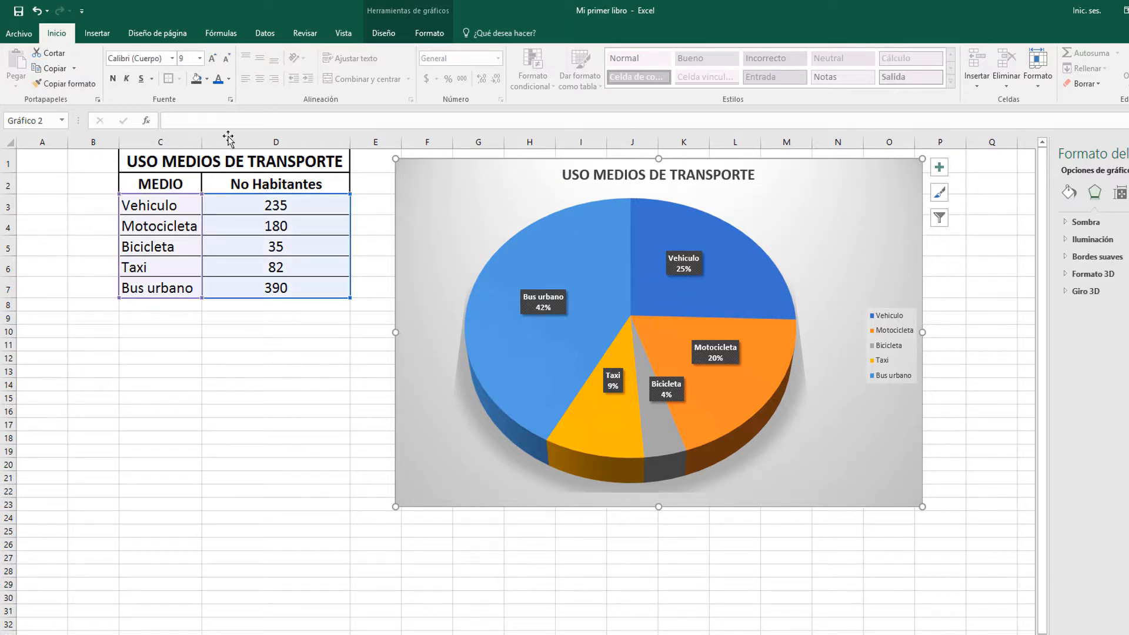
click(383, 33)
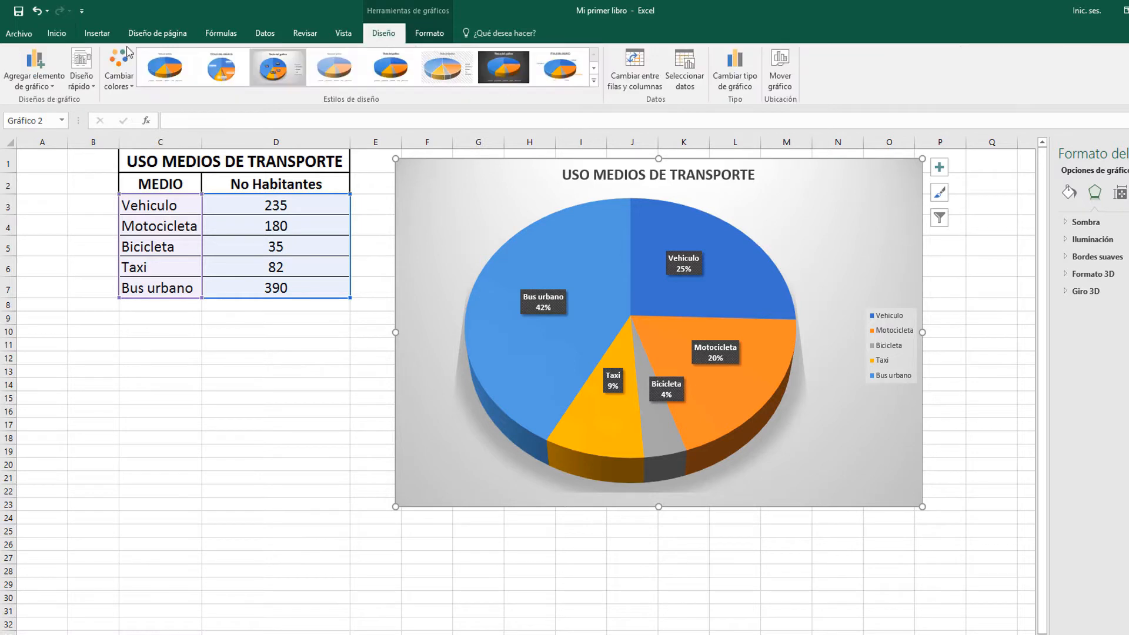
click(54, 87)
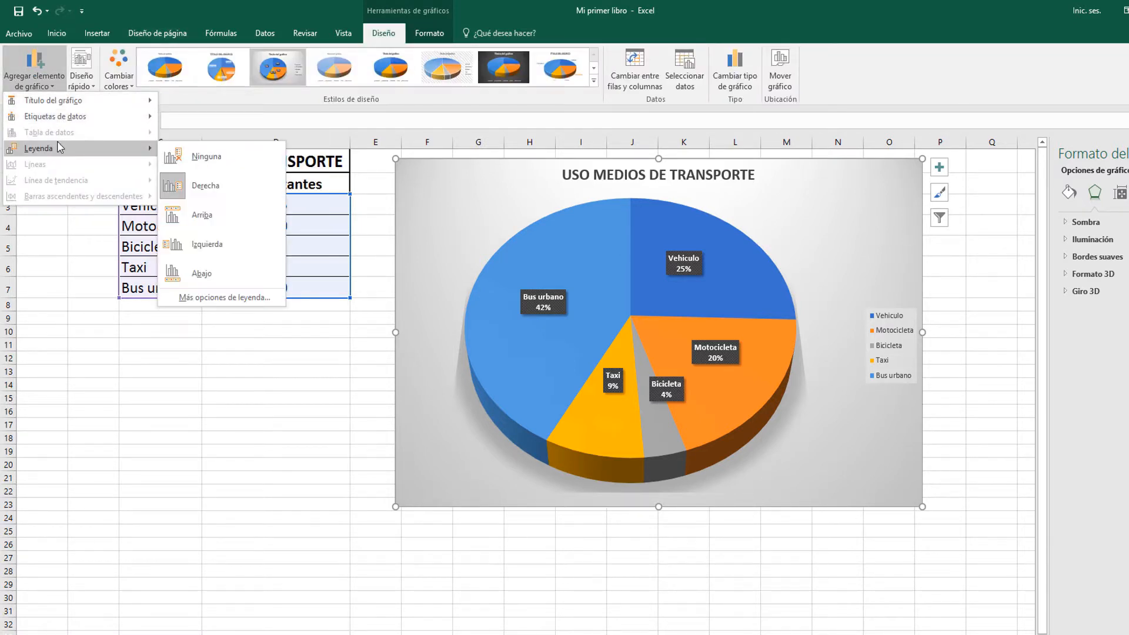
click(443, 216)
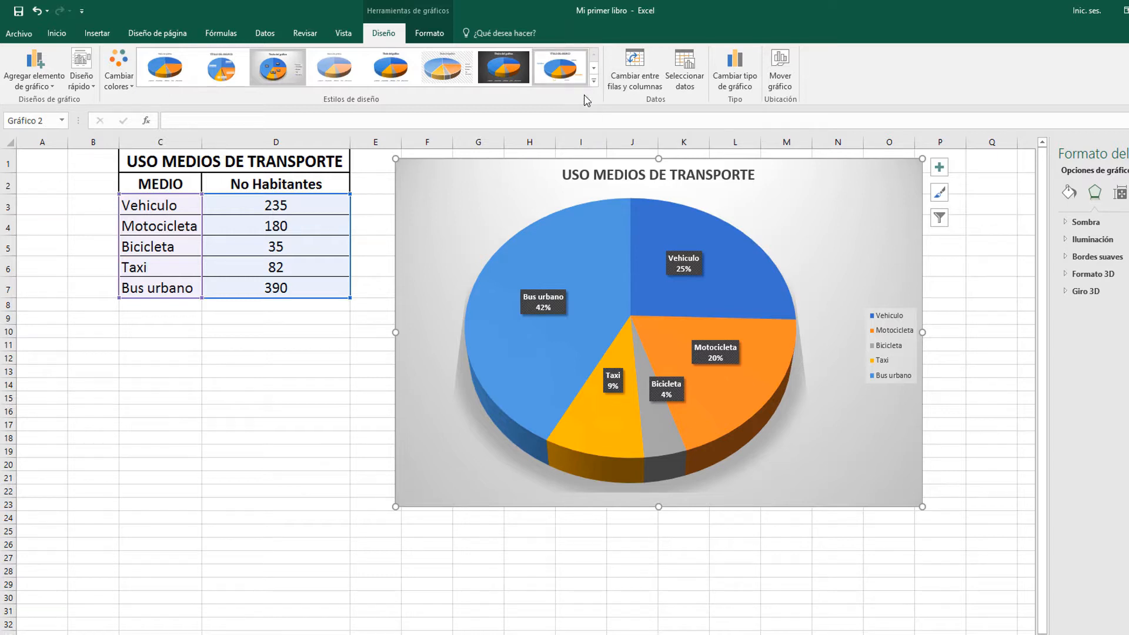
click(652, 568)
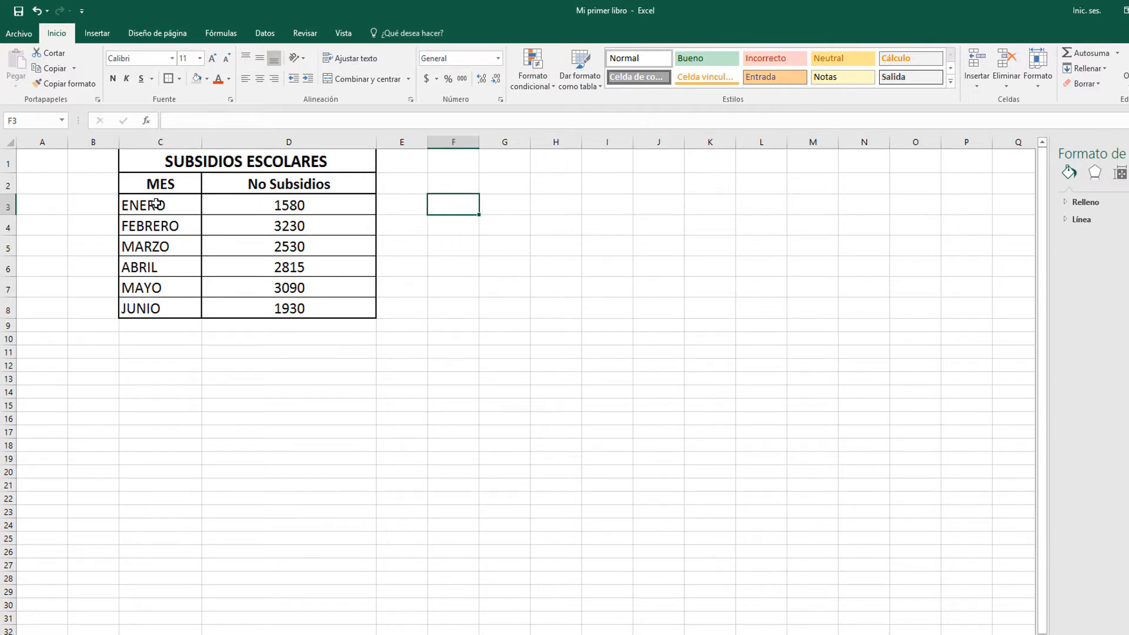
Insert a basic 2D line chart from the months and subsidy figures in C3:D8 of the SUBSIDIOS ESCOLARES table
drag(161, 205, 291, 313)
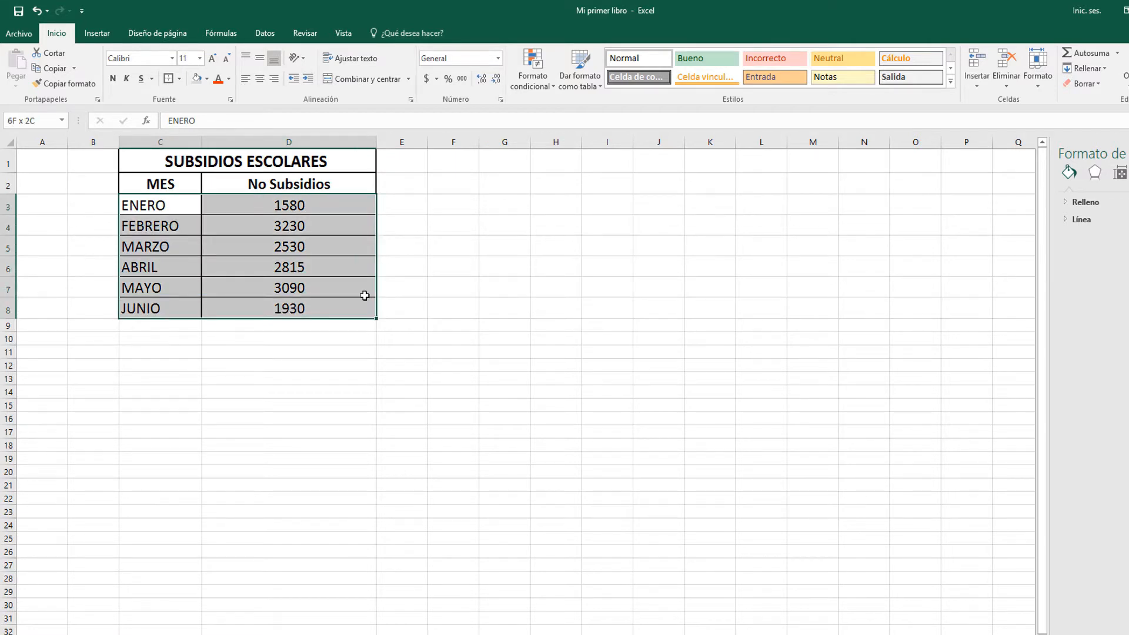
drag(364, 295, 366, 296)
click(97, 33)
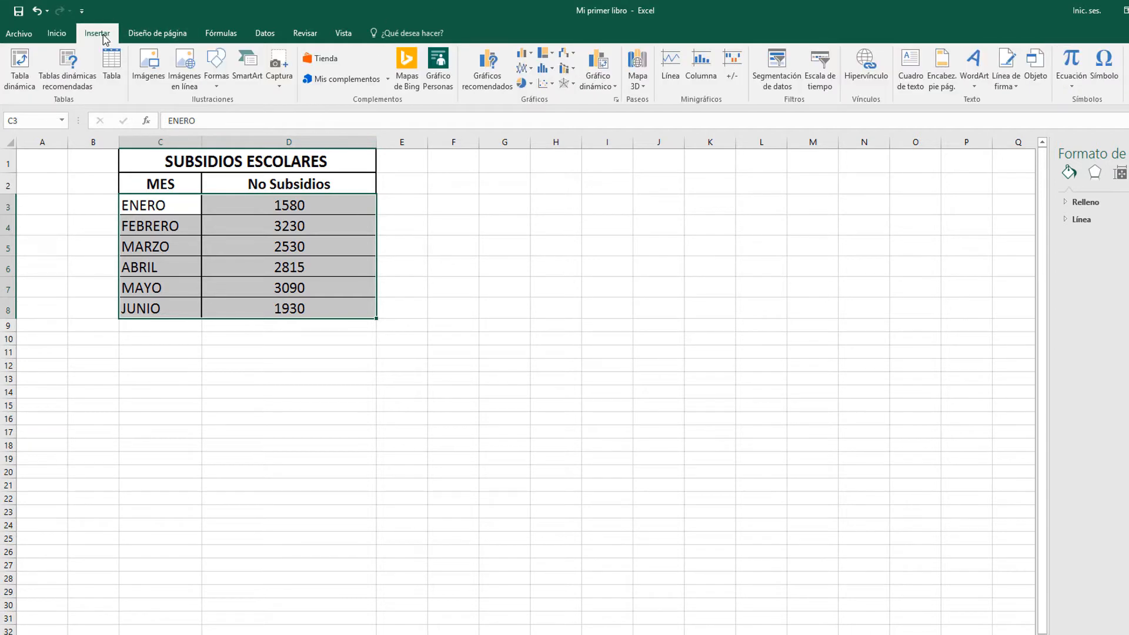
click(532, 72)
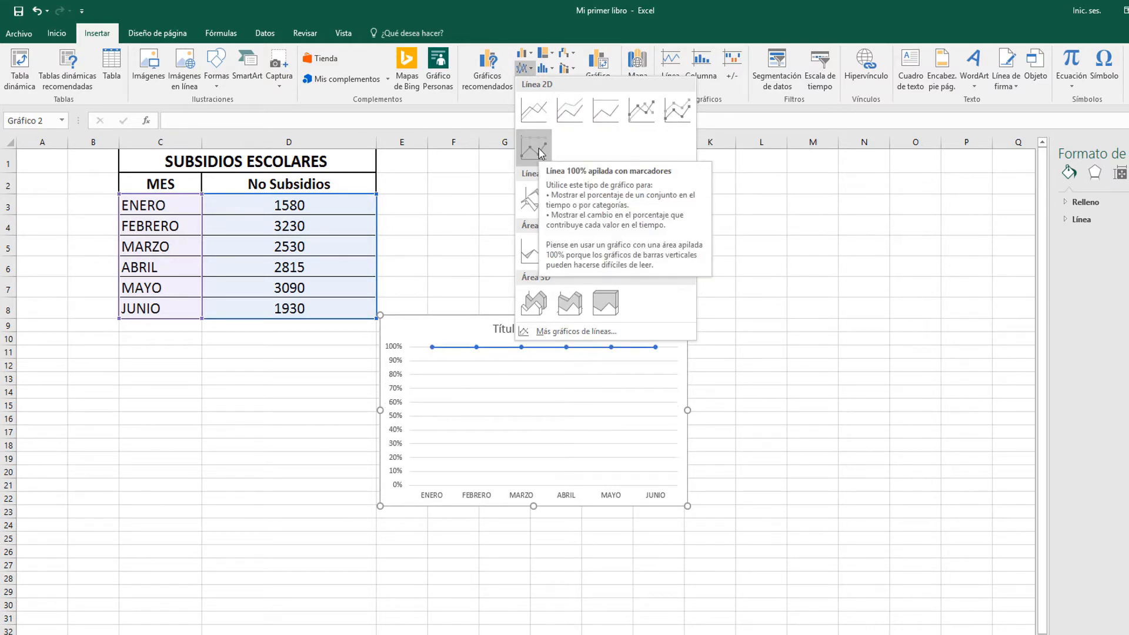
click(539, 117)
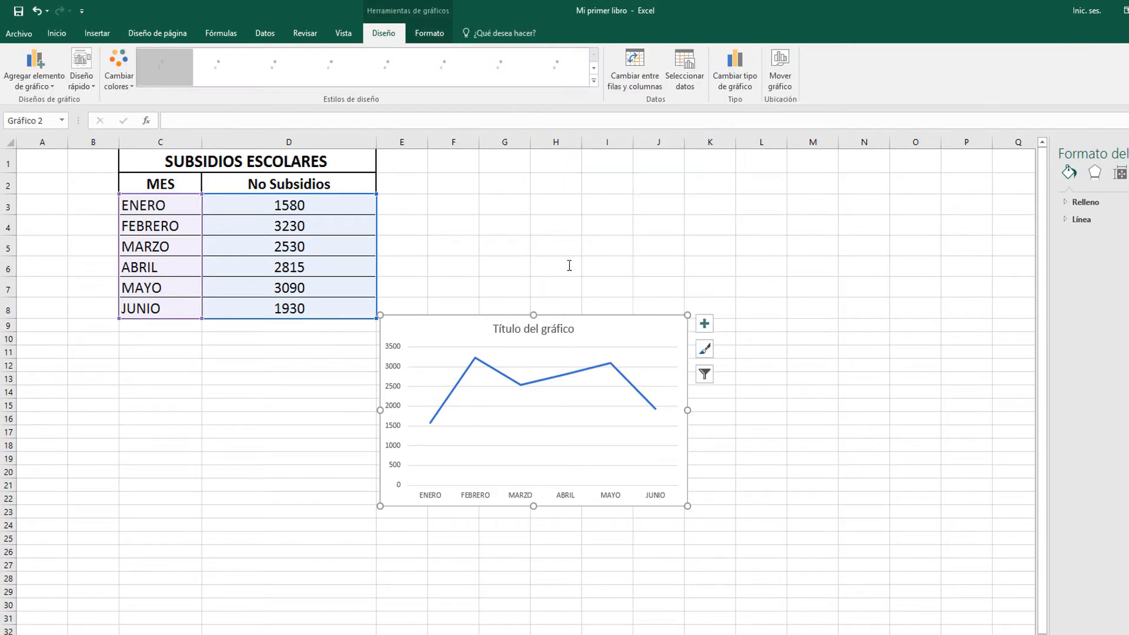
Move the line chart beside the data table and enlarge it to span about columns E to P and rows 1 to 25
drag(617, 328, 662, 166)
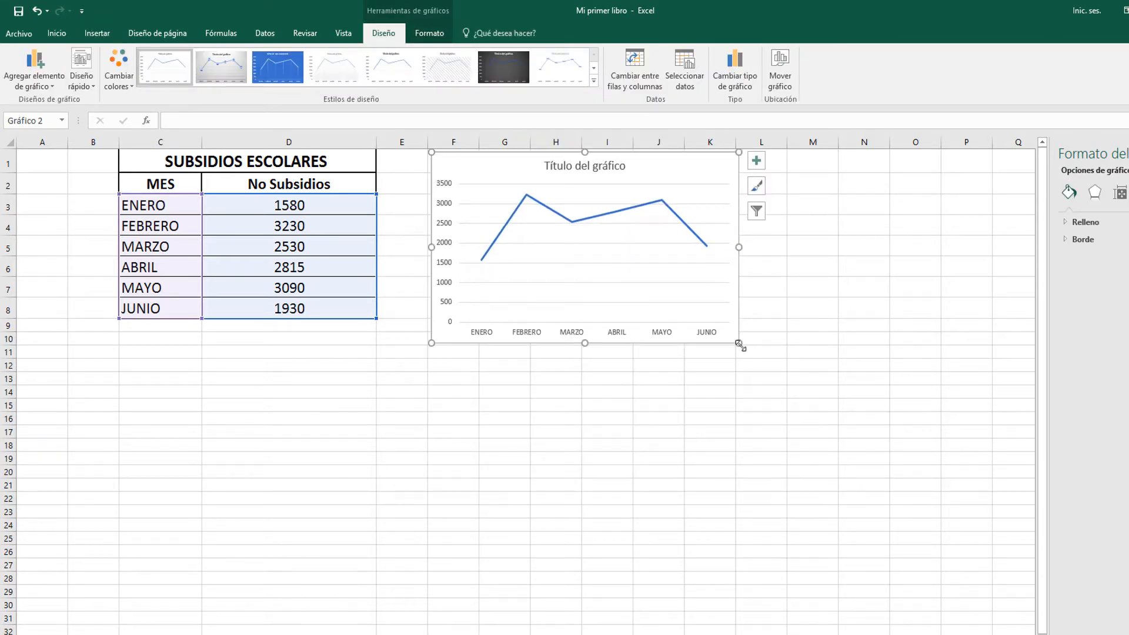
drag(739, 344, 1004, 541)
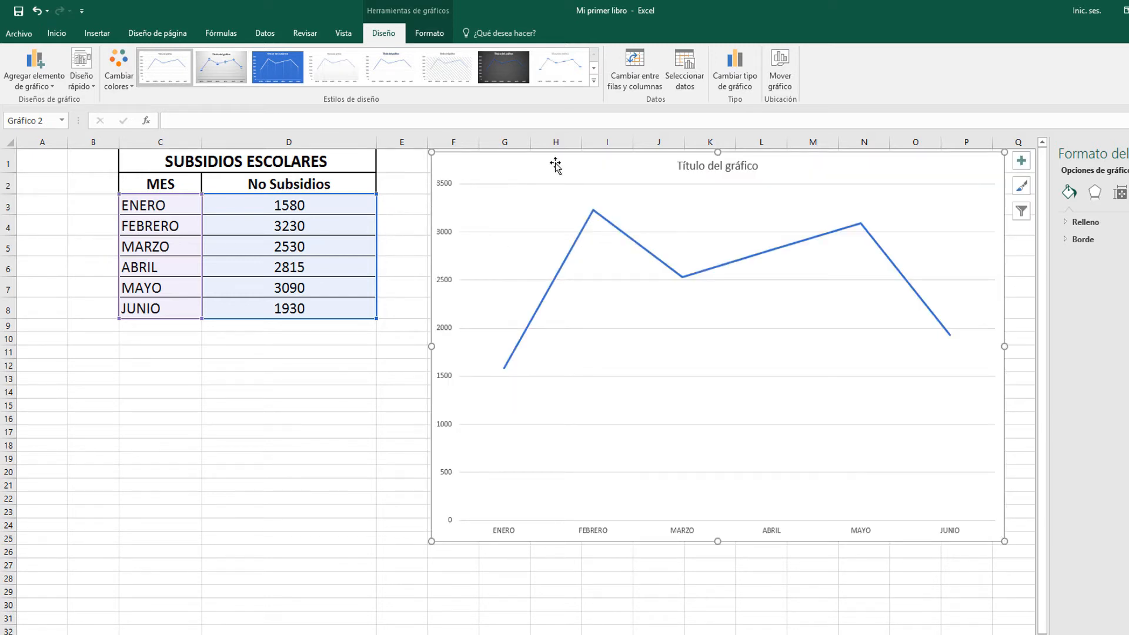
drag(555, 166, 520, 167)
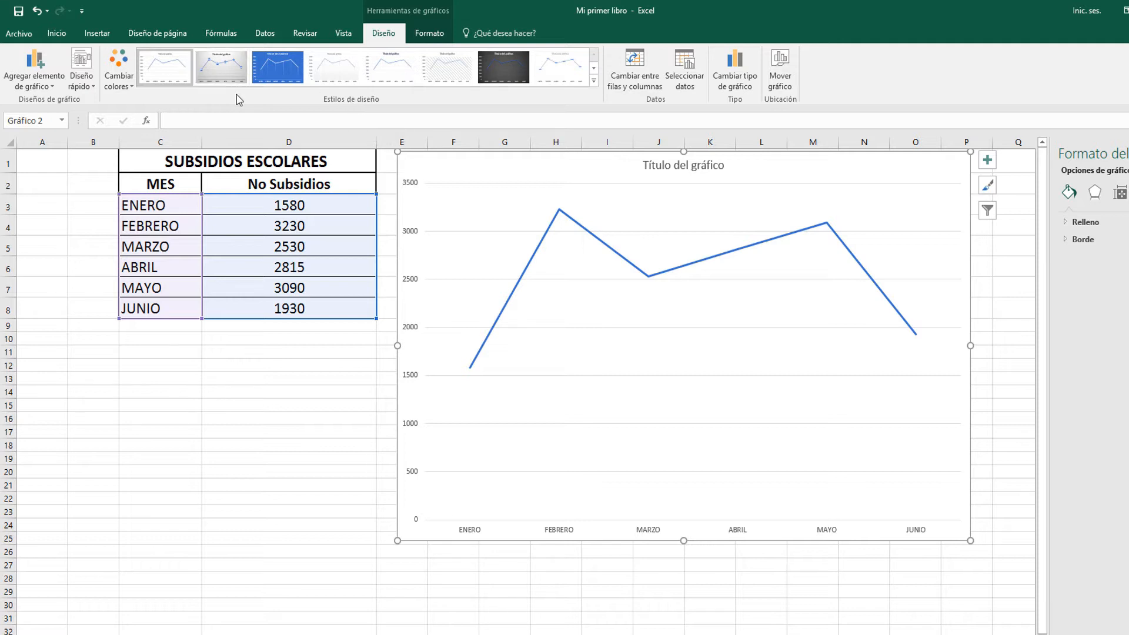
Apply the dark chart style Estilo 7 to the line chart
click(231, 68)
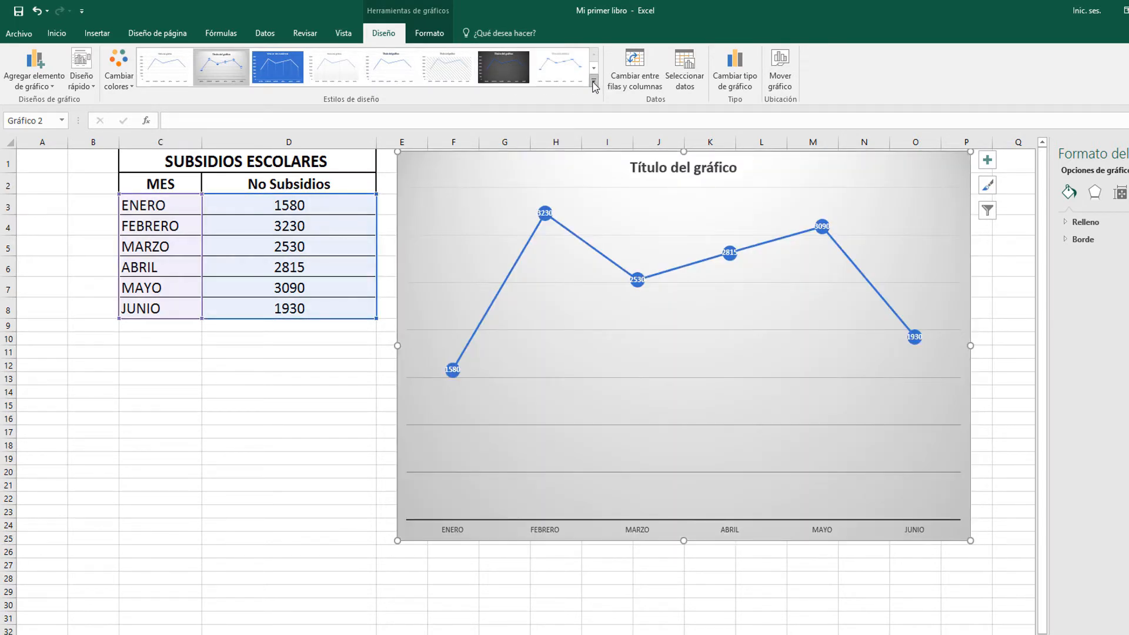
click(593, 81)
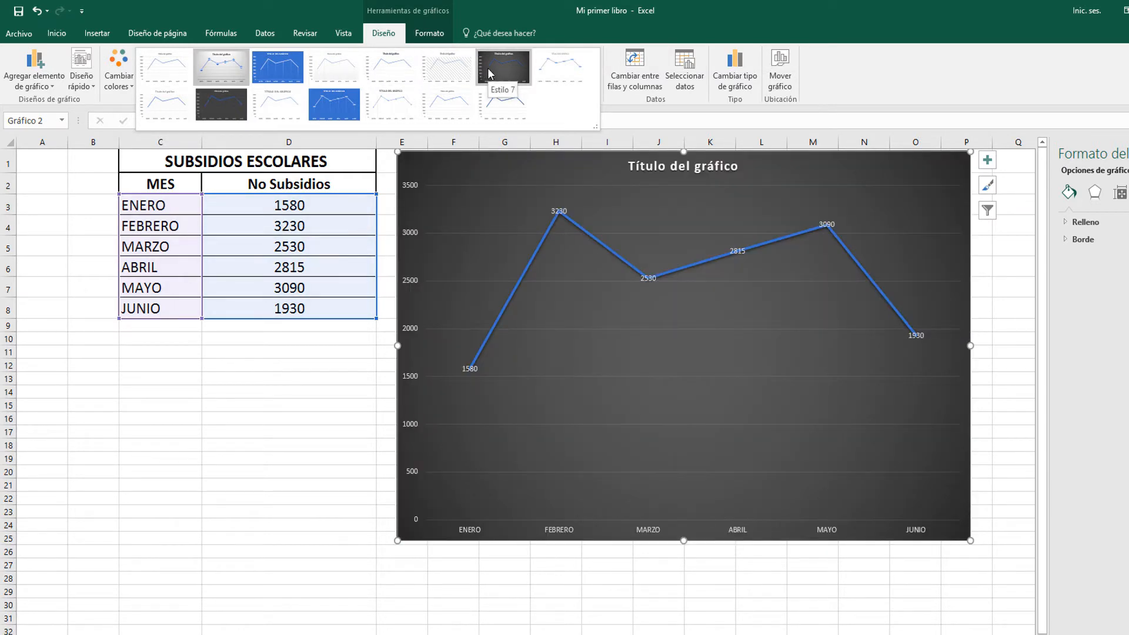
click(488, 68)
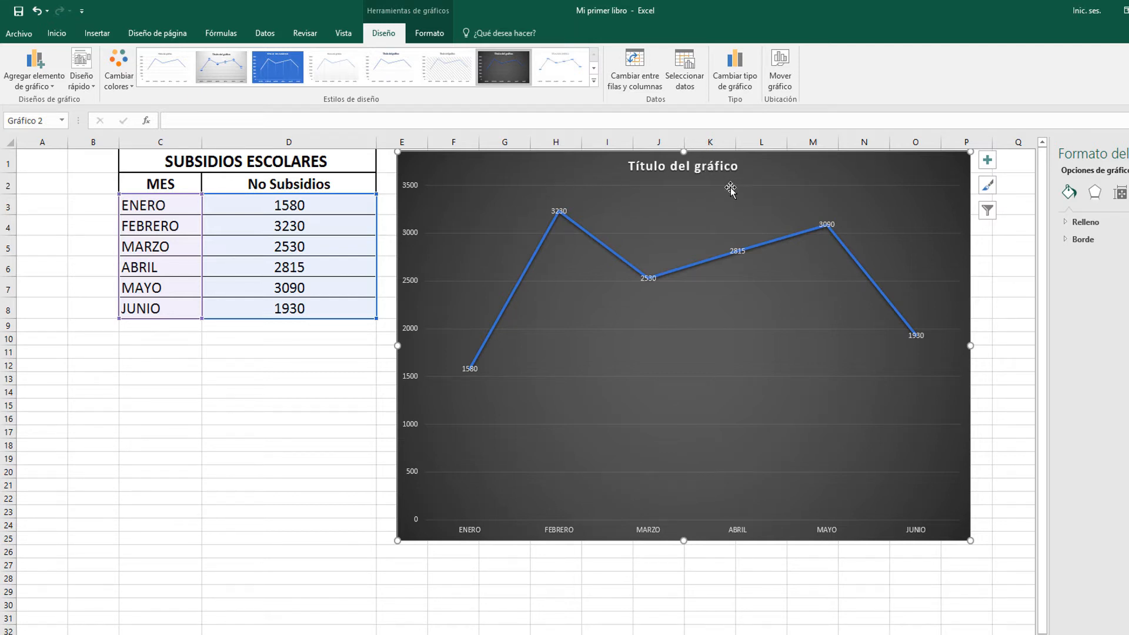
Replace the line chart's placeholder title with "SUBSIDIOS ESCOLARES"
click(734, 169)
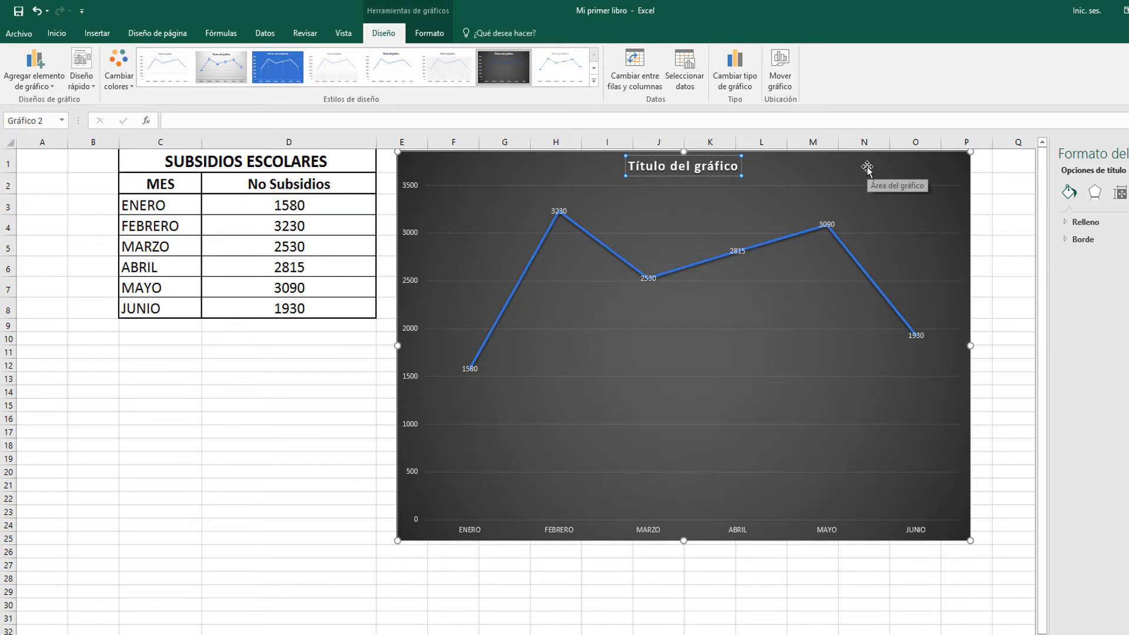
key(BackSpace)
key(BackSpace)
key(BackSpace)
key(BackSpace)
key(BackSpace)
key(BackSpace)
key(BackSpace)
key(BackSpace)
key(BackSpace)
key(BackSpace)
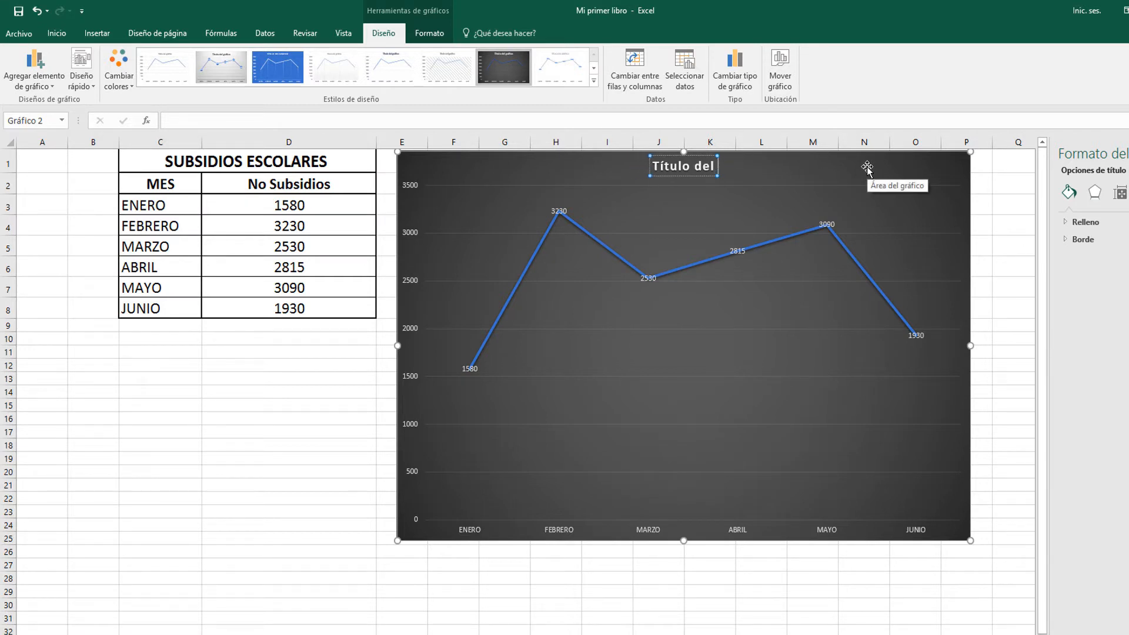
key(BackSpace)
key(BackSpace)
key(BackSpace)
key(BackSpace)
key(BackSpace)
key(BackSpace)
key(BackSpace)
key(BackSpace)
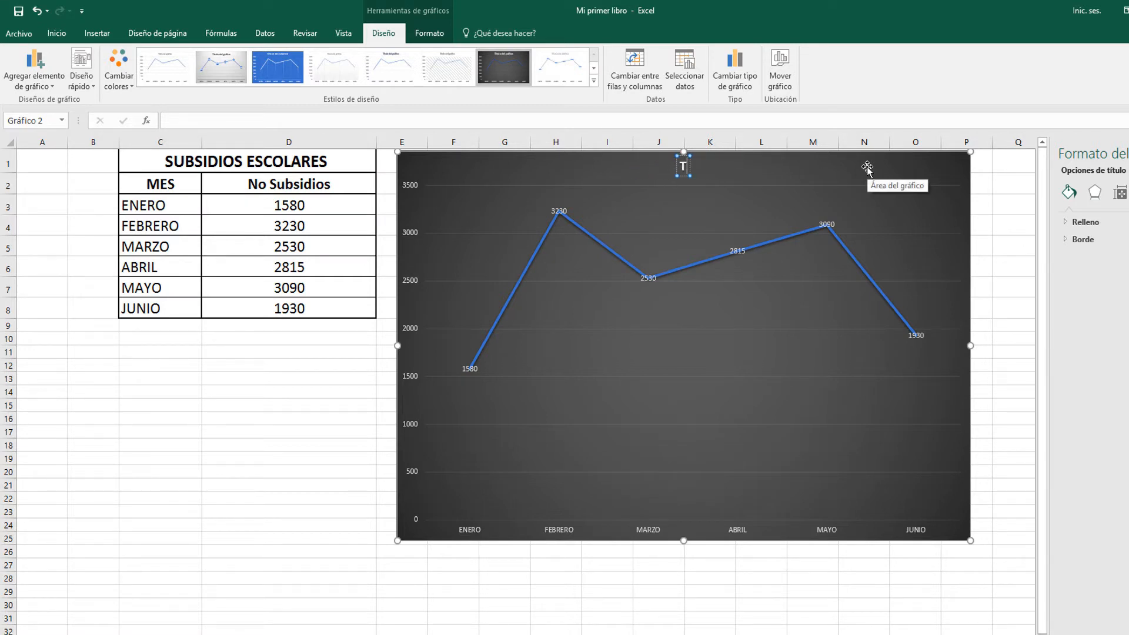
text(SUBSIDIO)
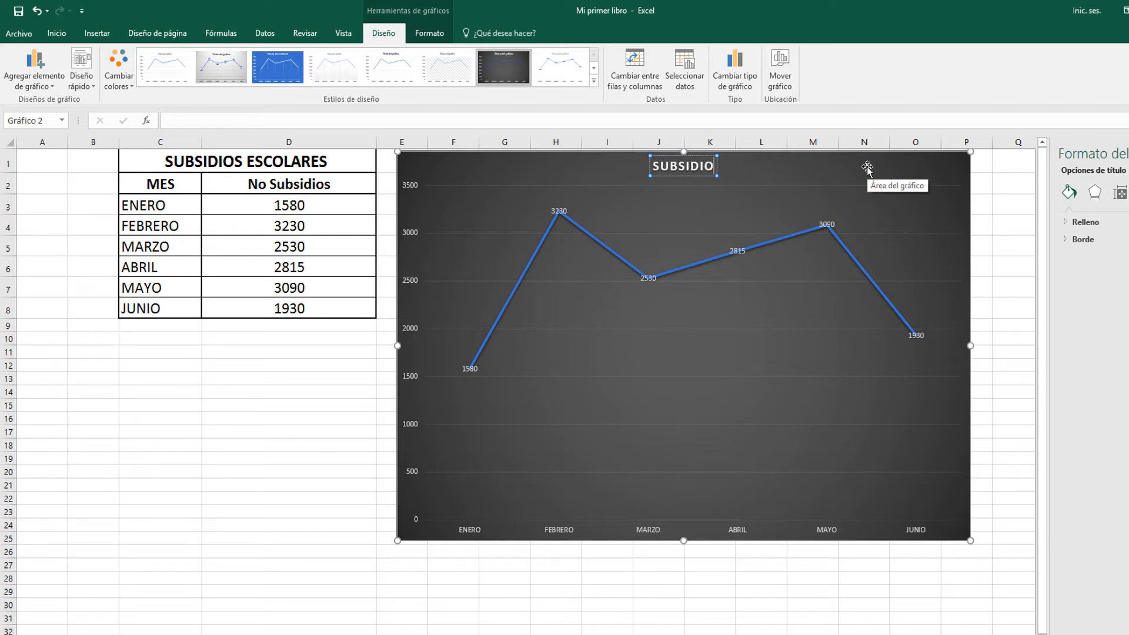
text(S ESCOLAES)
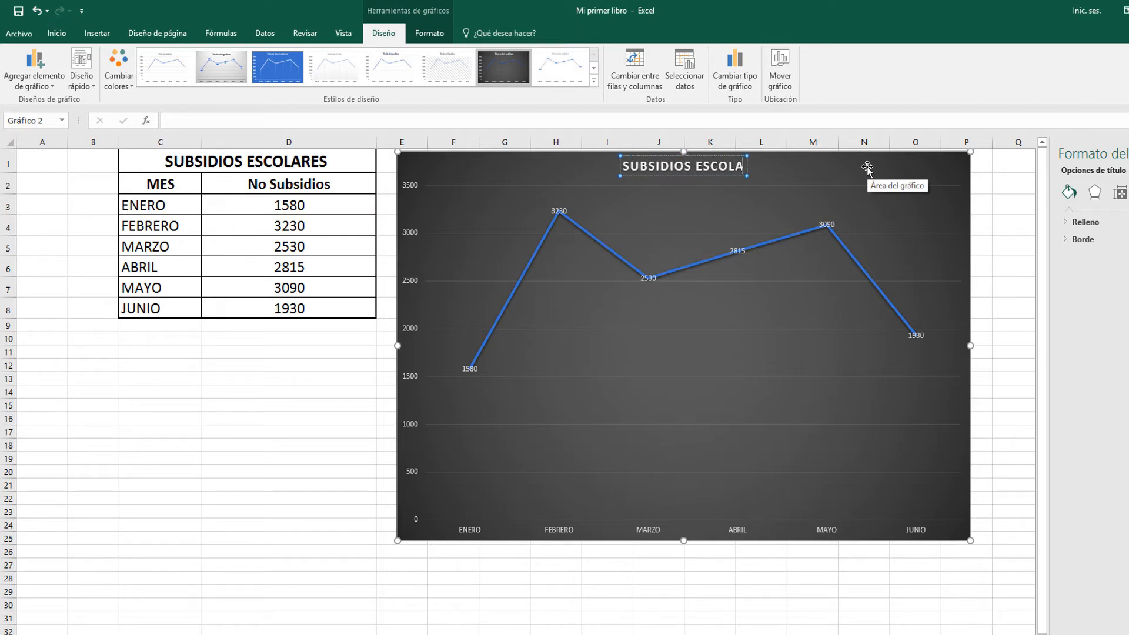
key(BackSpace)
key(BackSpace)
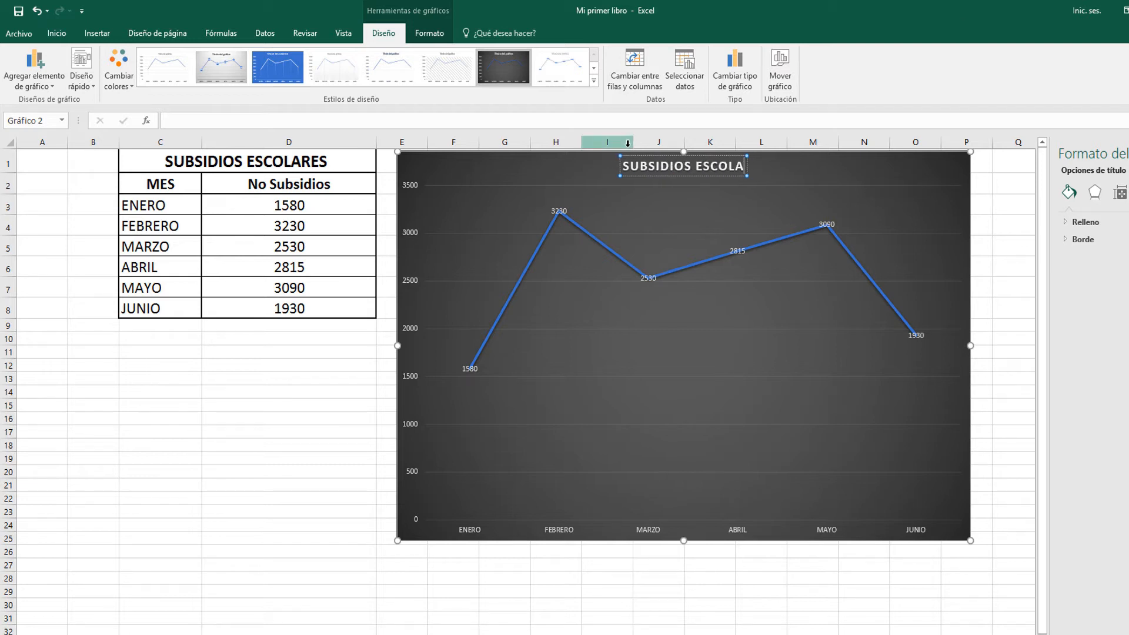
text(RES)
click(517, 292)
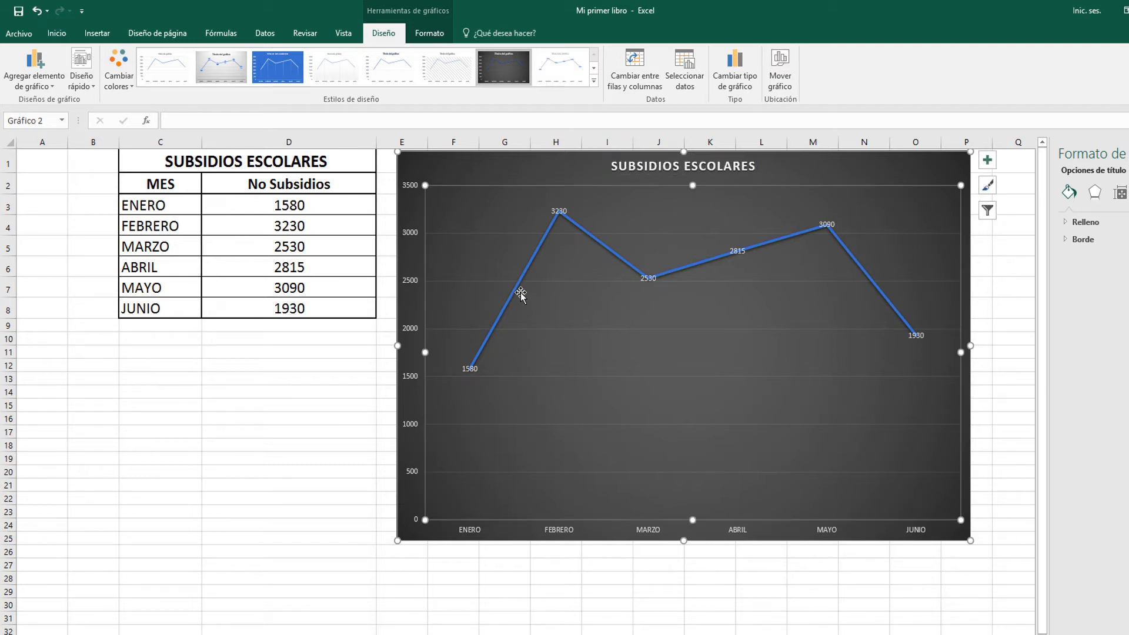
right_click(519, 293)
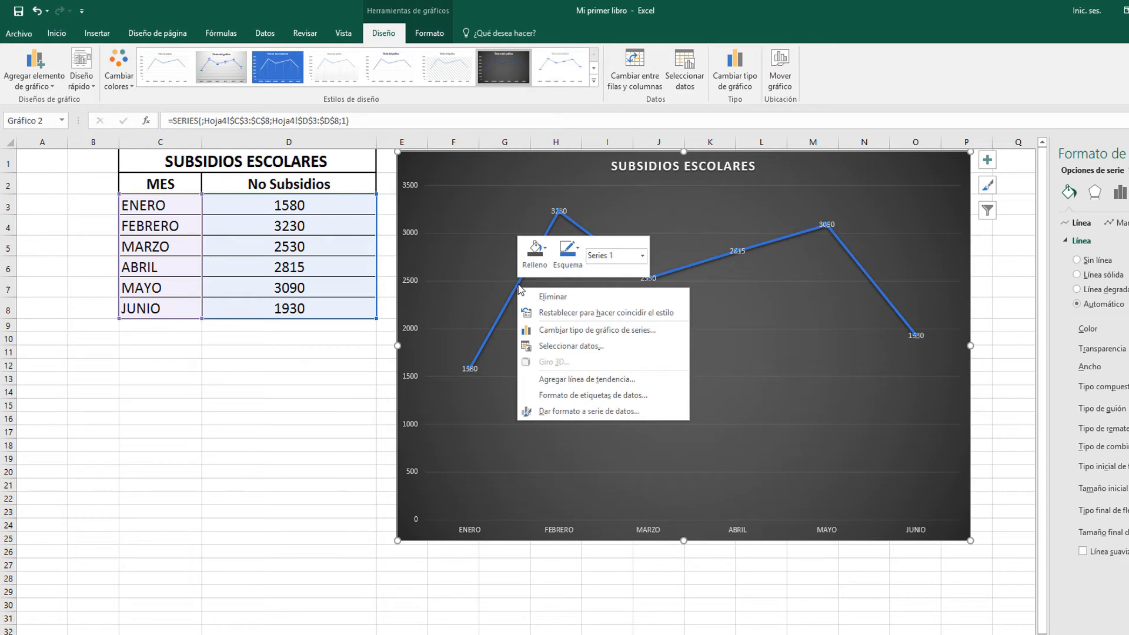
click(518, 284)
right_click(517, 284)
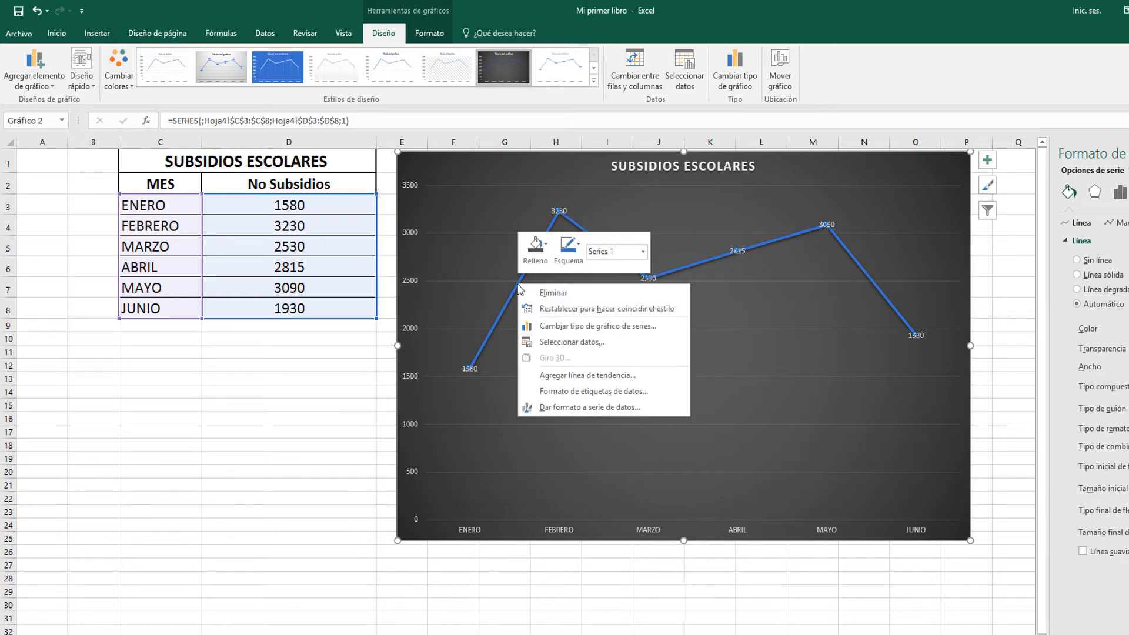
click(517, 284)
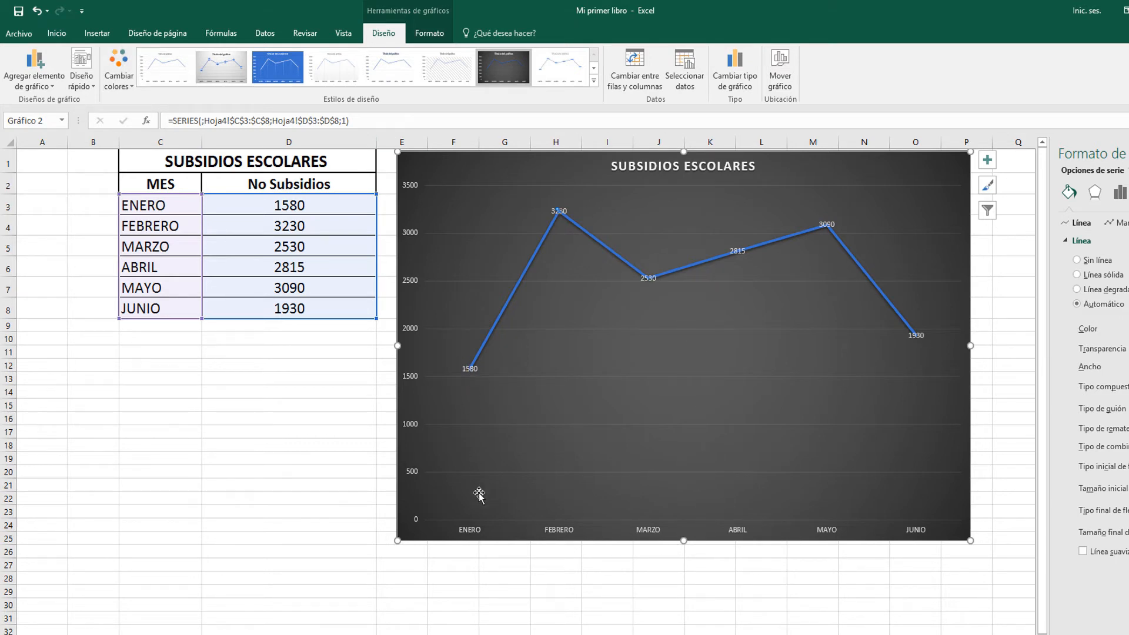
Set the font size of the month labels on the line chart's horizontal axis to 18
click(472, 529)
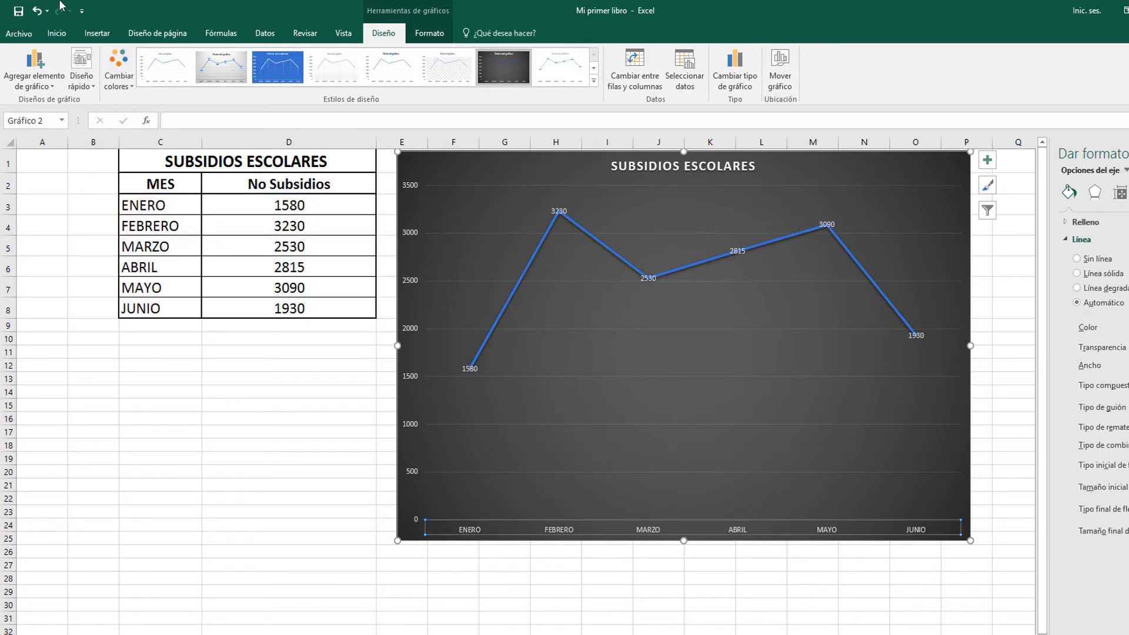
click(58, 34)
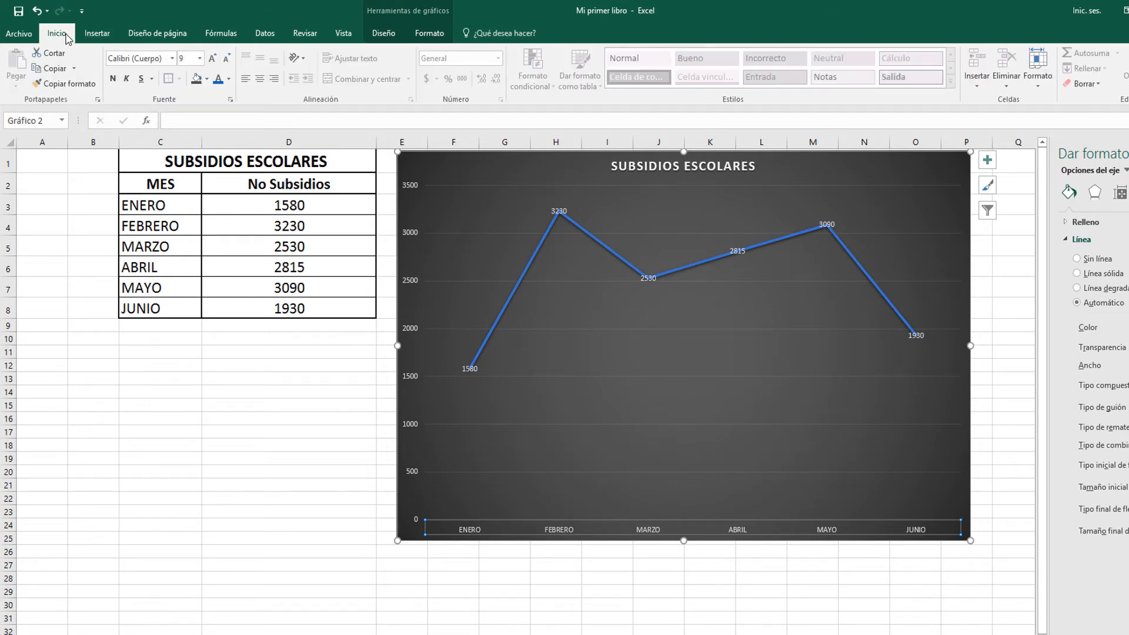
click(200, 59)
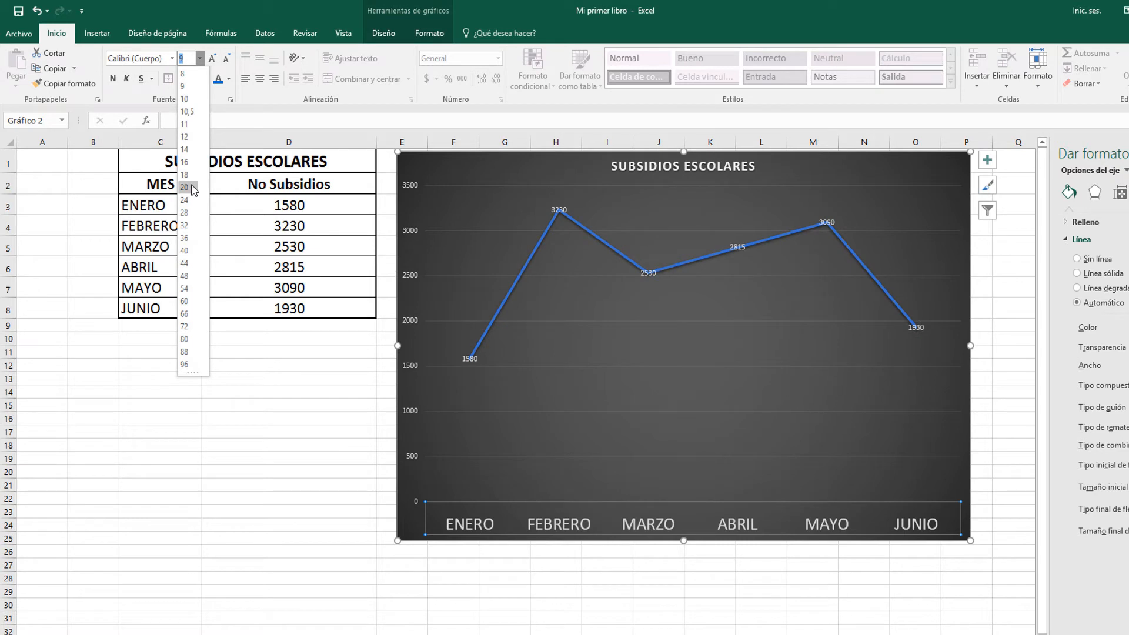
key(Escape)
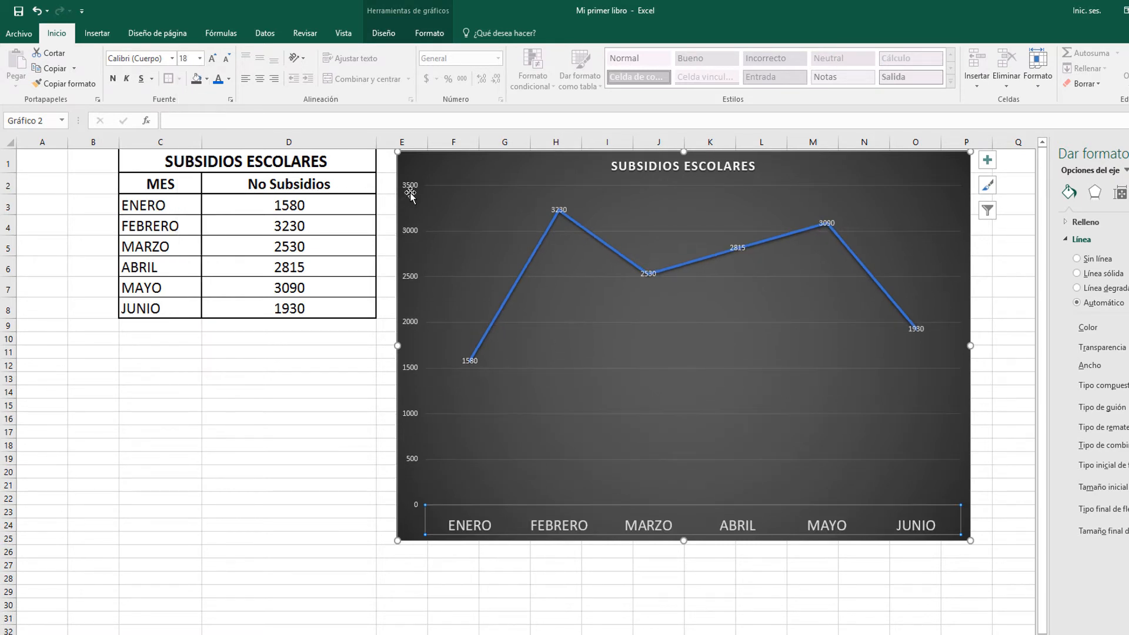
Format the line chart's vertical axis numbers in bold at font size 16
click(415, 187)
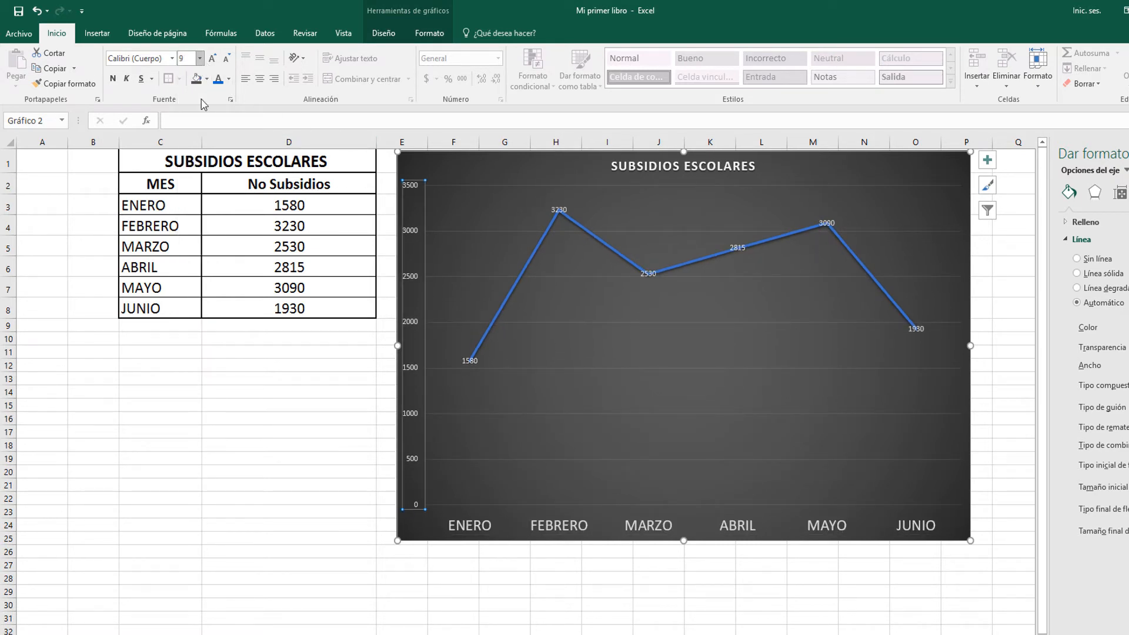
click(200, 59)
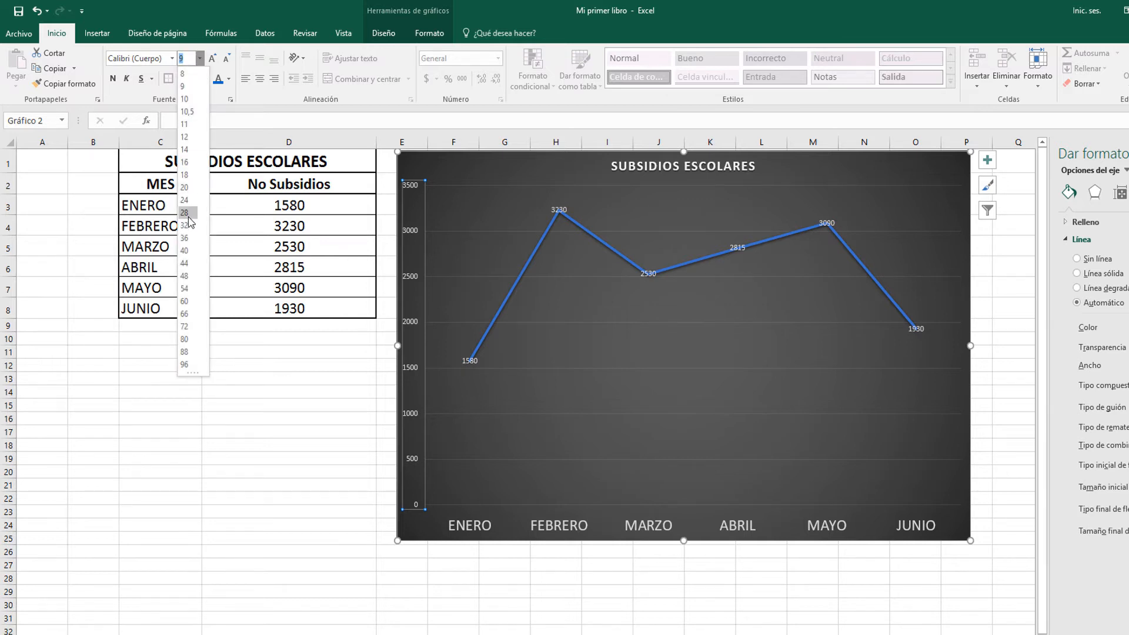
click(194, 162)
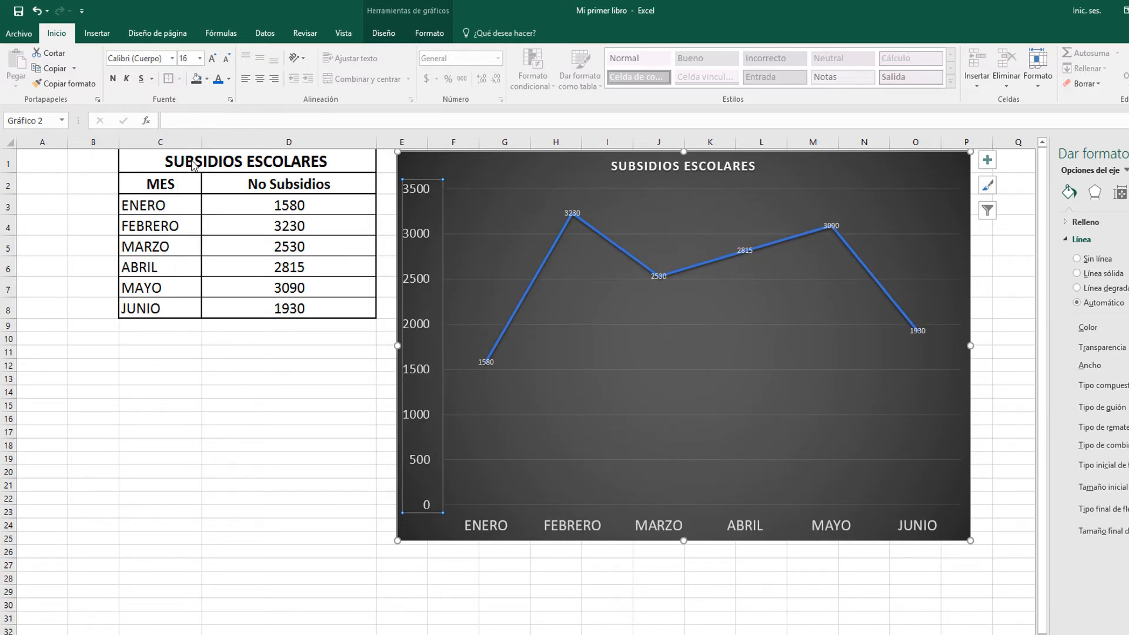
click(113, 78)
click(529, 305)
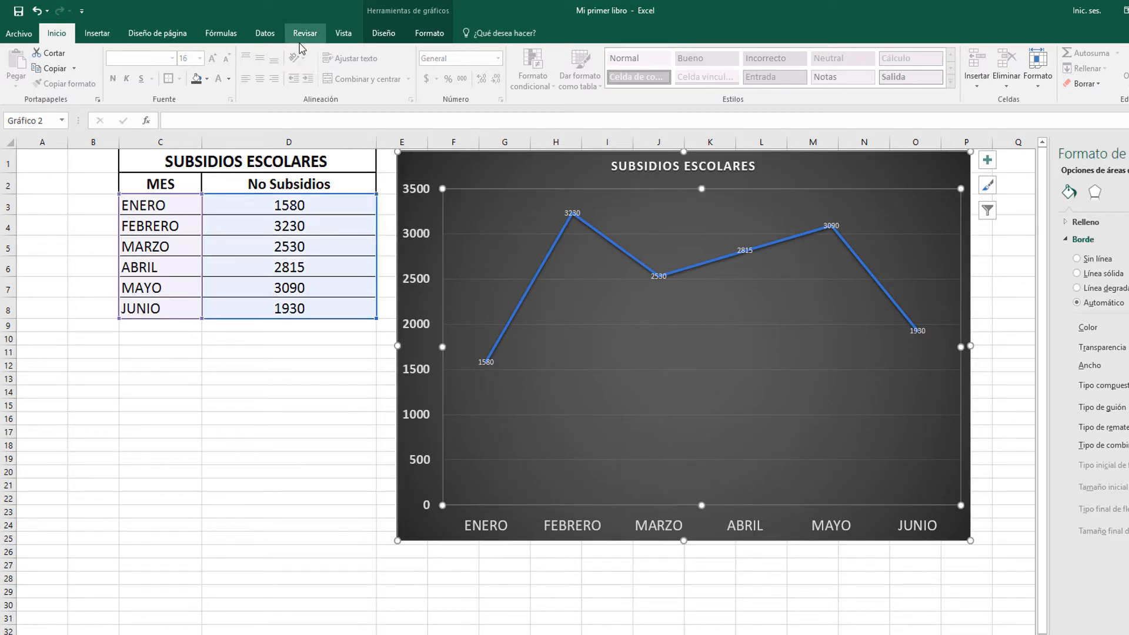
click(383, 33)
click(44, 88)
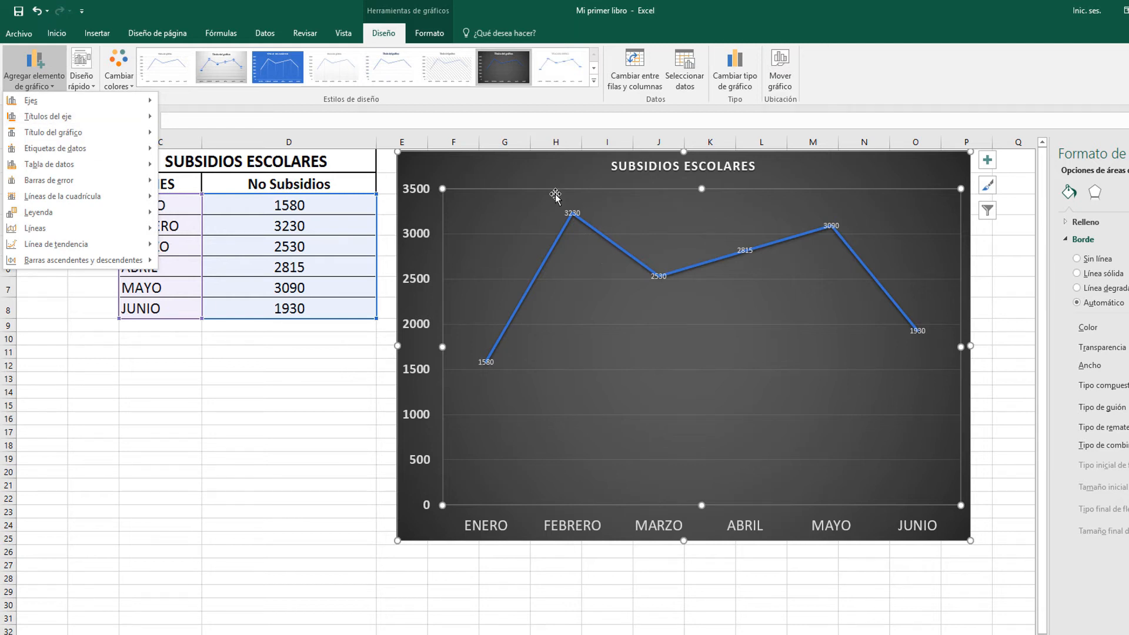
click(549, 175)
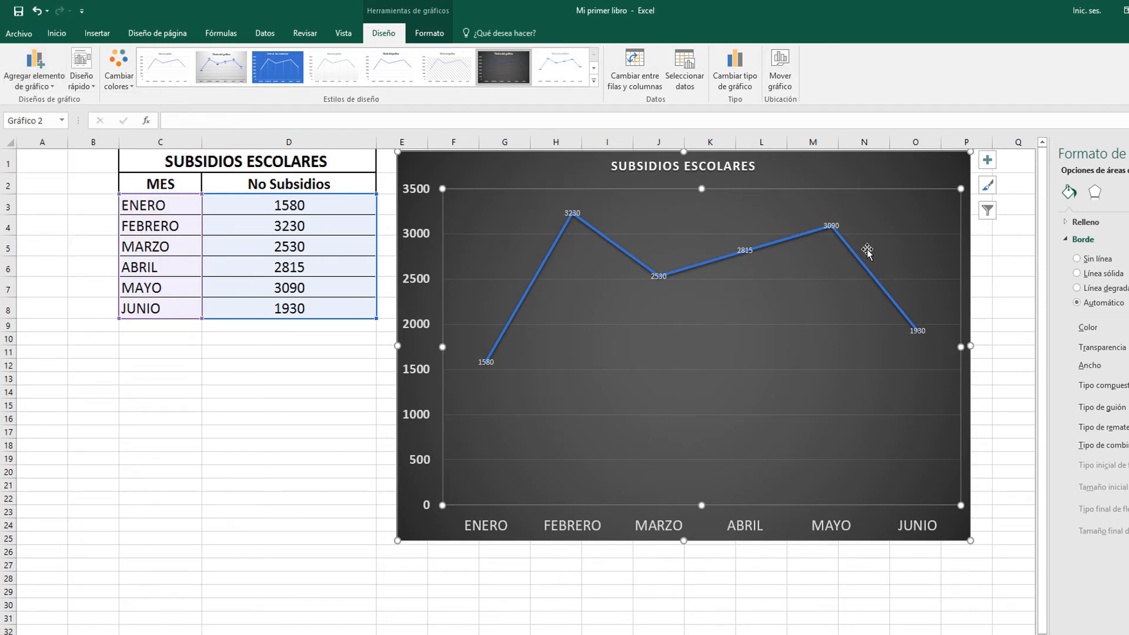
Format the line's data labels in bold at font size 12 with a light blue-grey theme font color
click(913, 330)
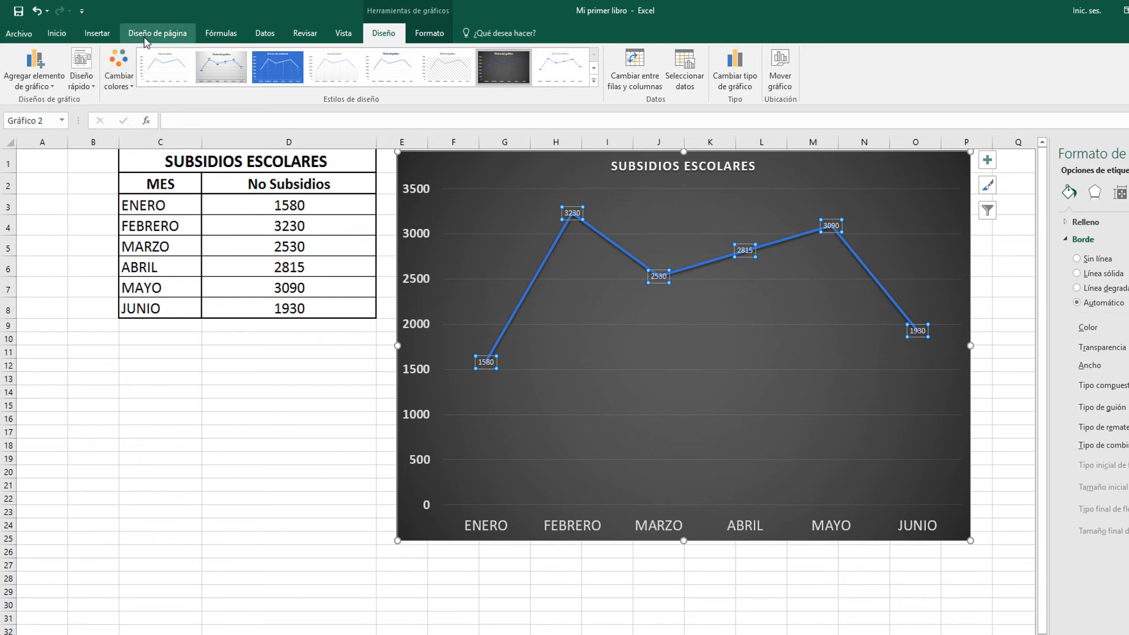
click(55, 35)
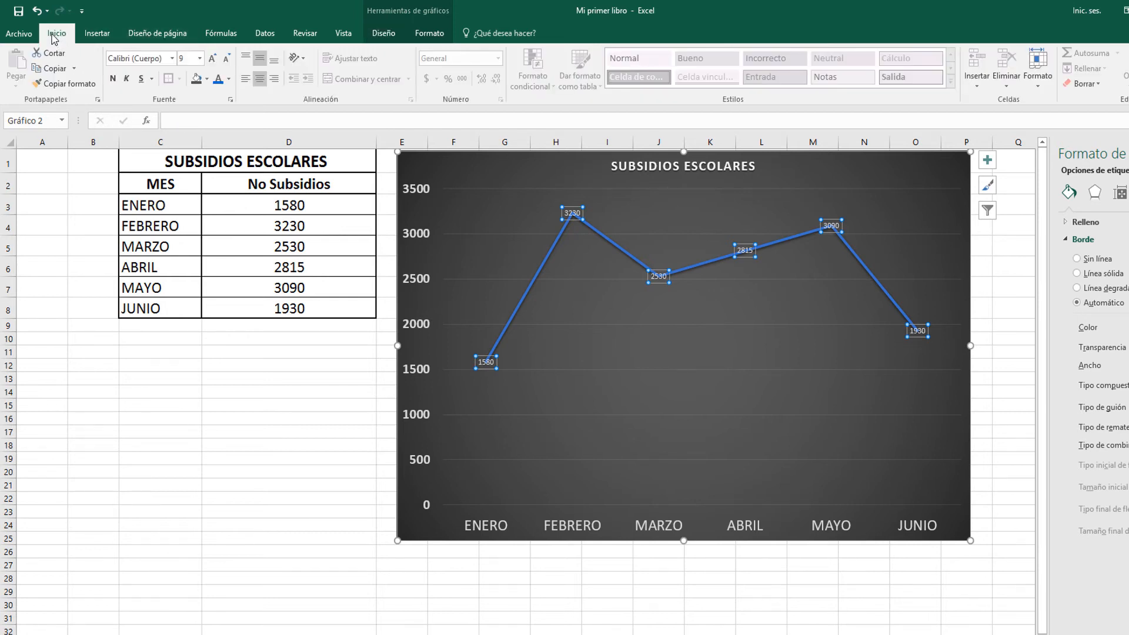
click(200, 59)
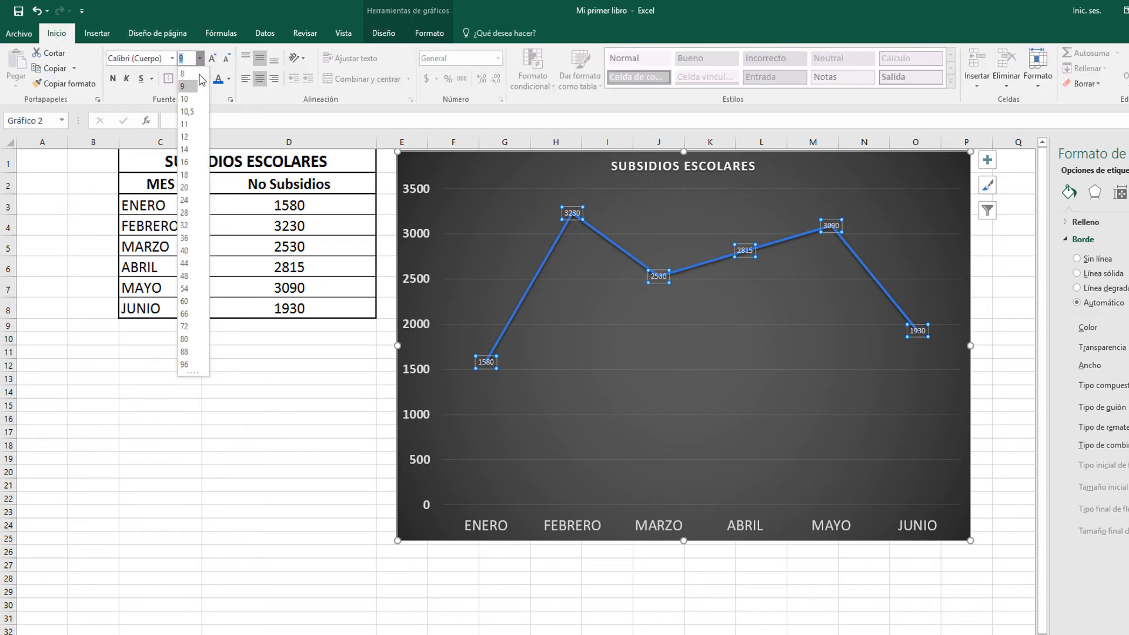
click(187, 137)
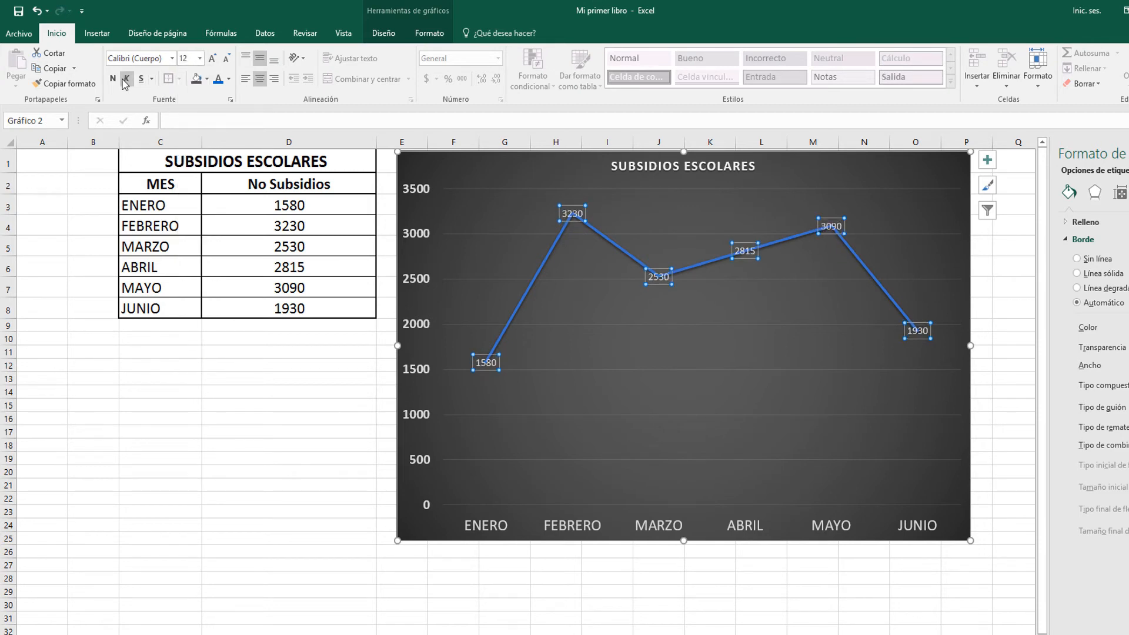
click(228, 78)
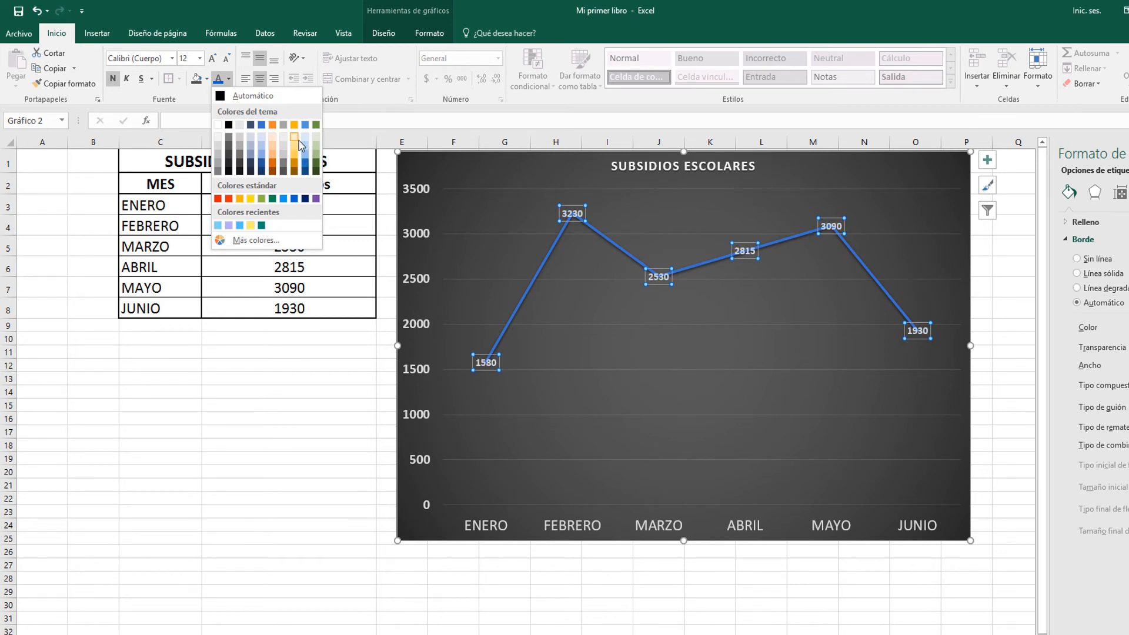
click(253, 148)
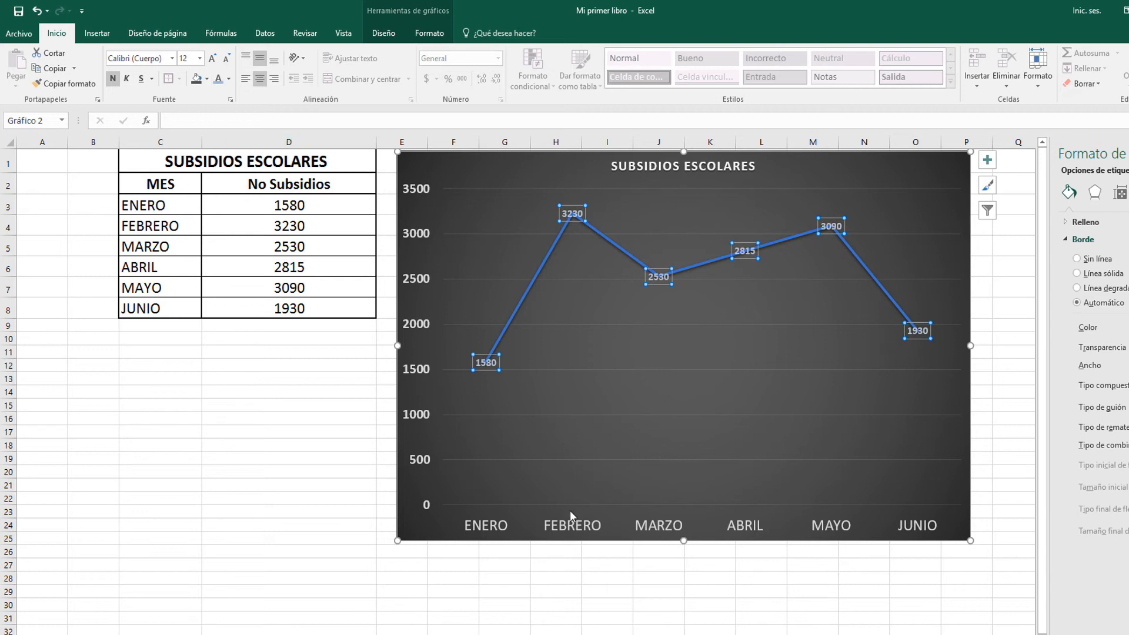
click(561, 565)
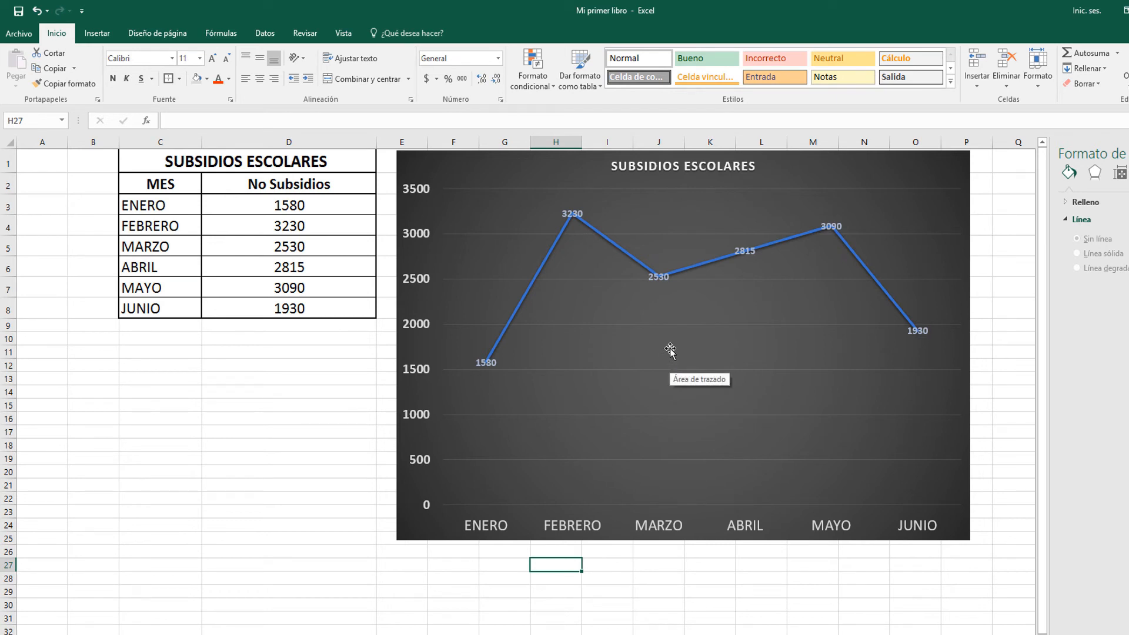
Select the blue subsidies line series in the chart and bring up its series formatting options
click(565, 224)
click(554, 242)
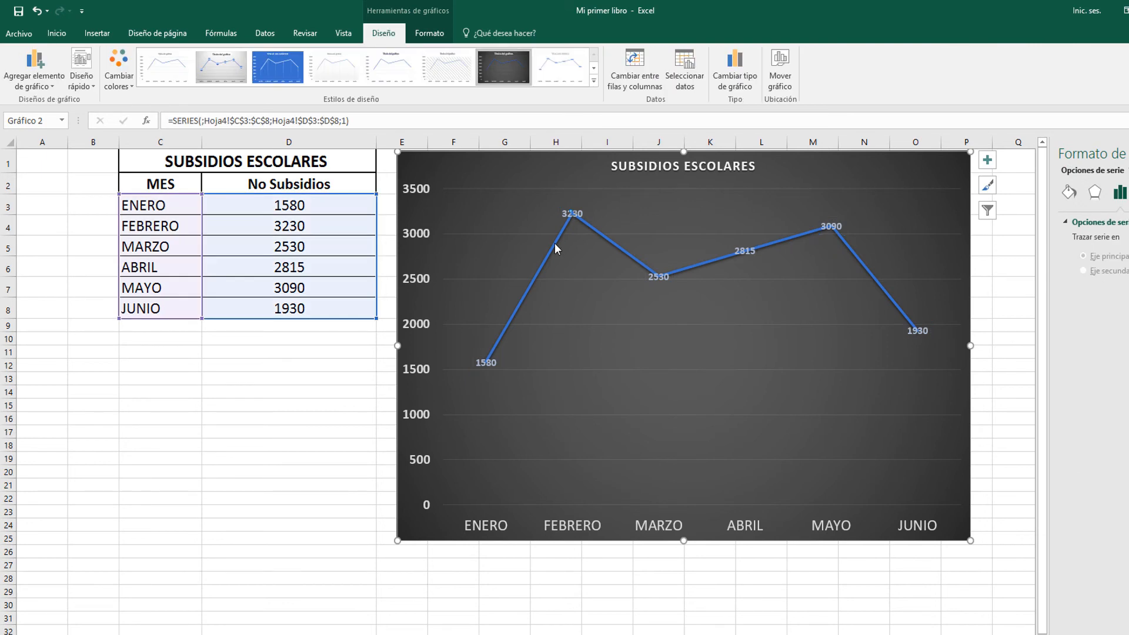